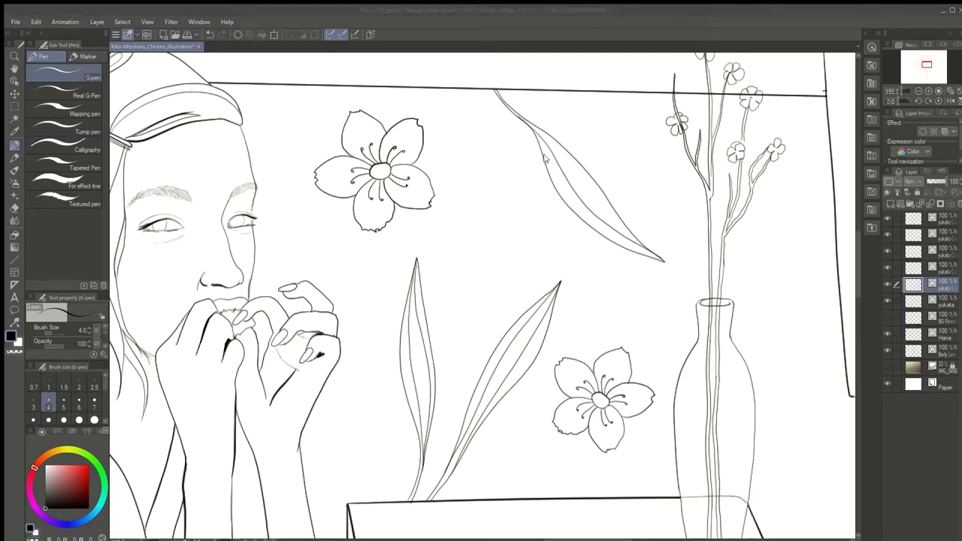
Undo the last stroke and draw curved vein lines inside the hanging leaf between the large flower and the vase
key("ctrl+z")
left_click_drag(534, 129, 605, 237)
left_click_drag(532, 127, 622, 241)
left_click_drag(576, 162, 655, 254)
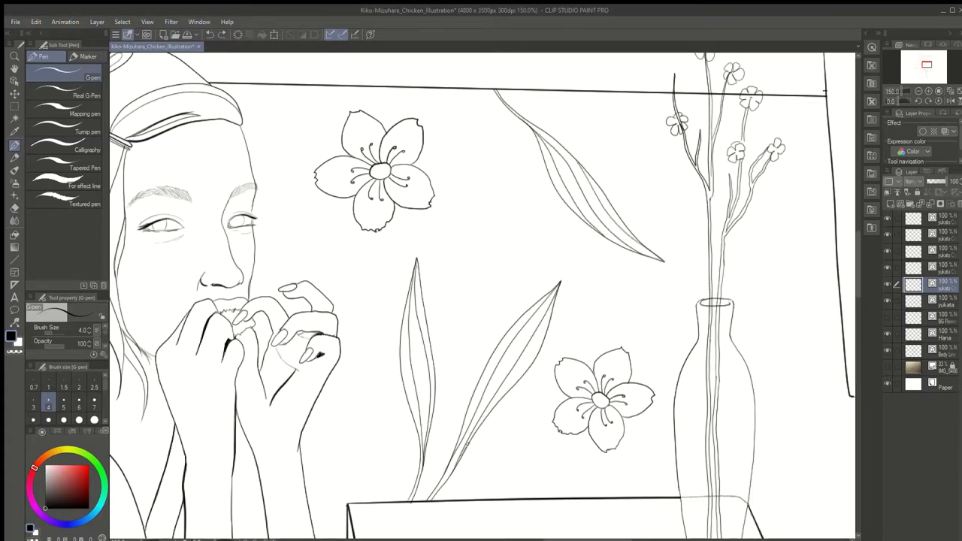
Draw a curved veined leaf to the right of the vase and a smaller leaf beneath it
scroll(580, 287, "down", 1)
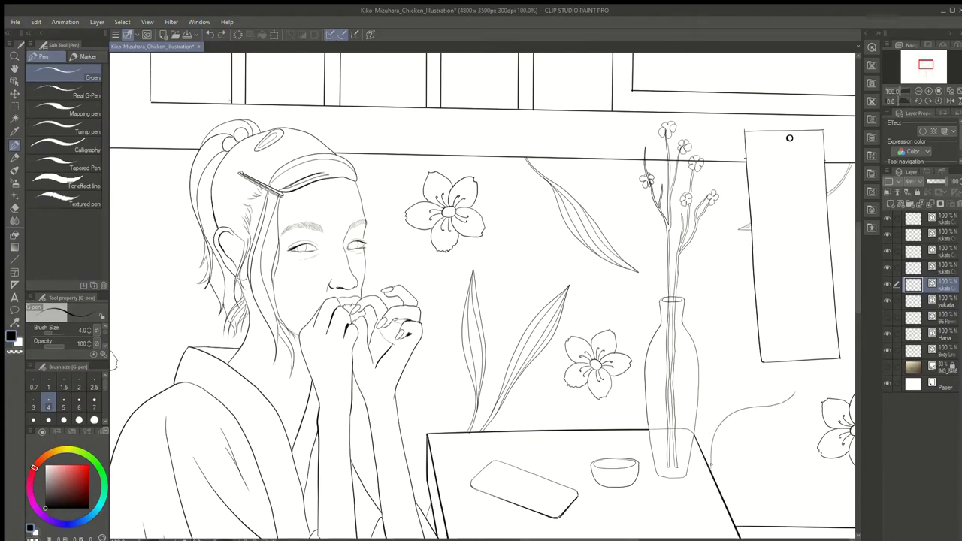
key("ctrl+z")
left_click_drag(725, 428, 792, 398)
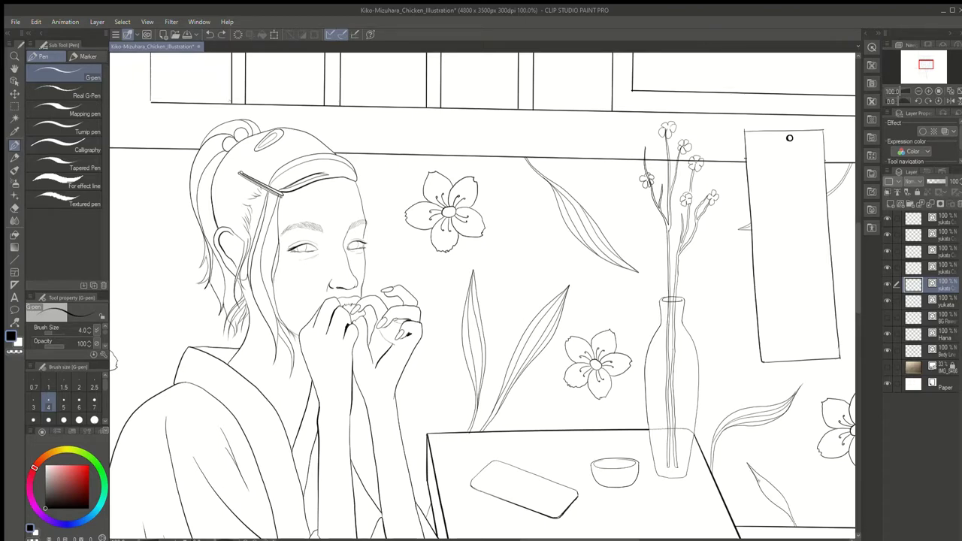
scroll(800, 489, "down", 3)
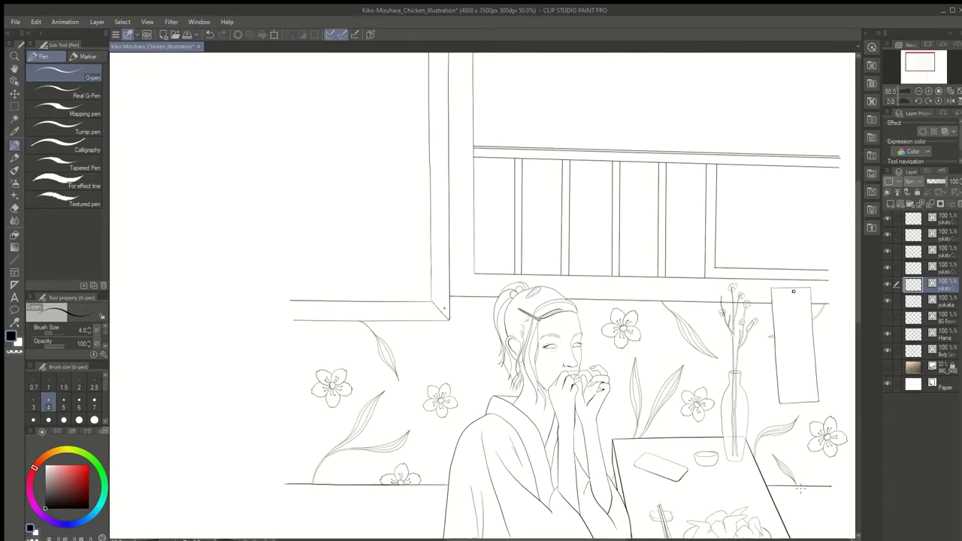
Draw a veined leaf on the wall between the window frame's lower corner and the woman's ponytail, and save the illustration
scroll(362, 320, "up", 3)
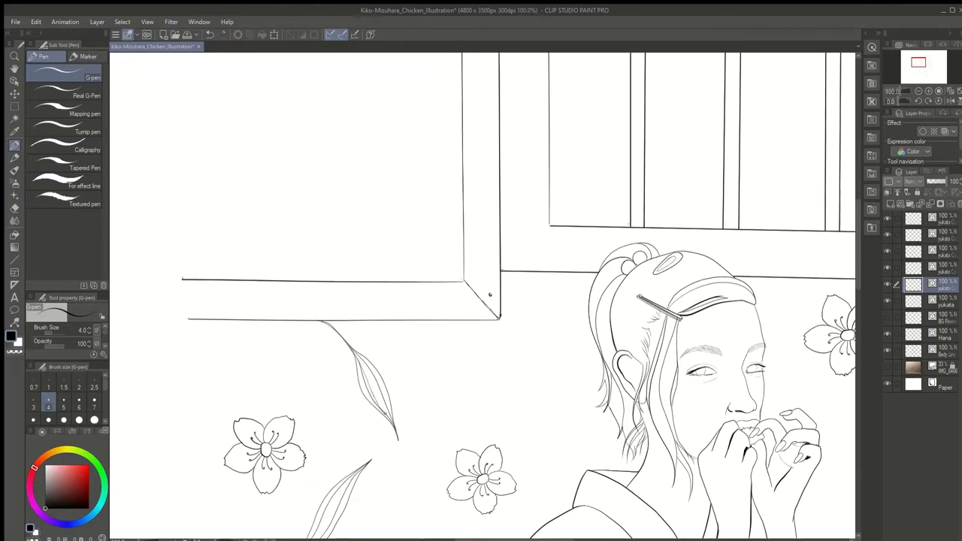
scroll(362, 320, "down", 3)
scroll(264, 217, "down", 2)
scroll(521, 348, "up", 4)
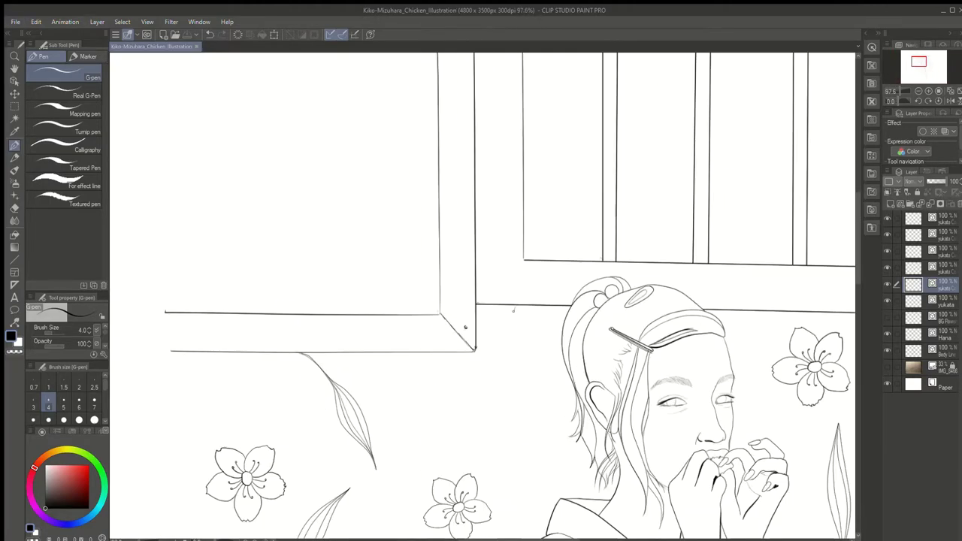
scroll(507, 353, "down", 5)
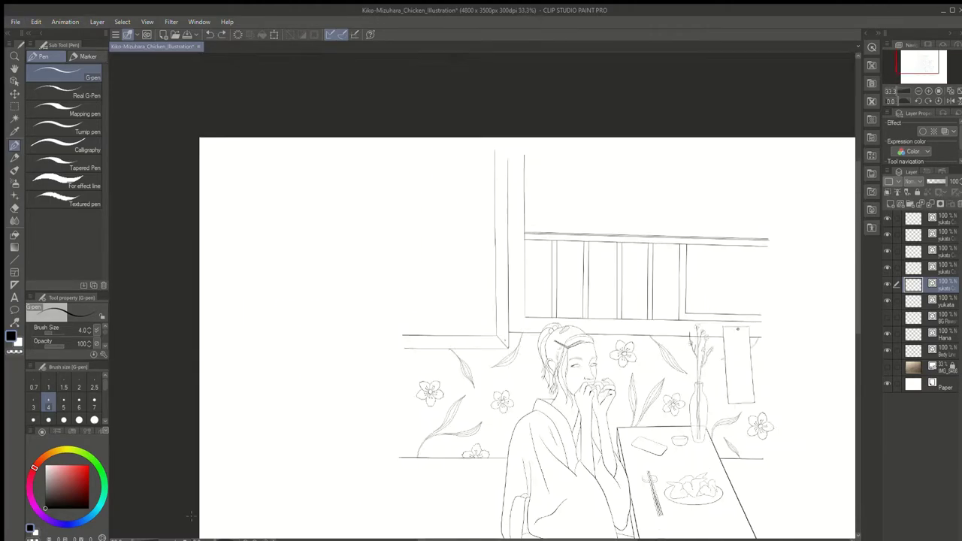
scroll(472, 261, "up", 8)
scroll(472, 261, "down", 7)
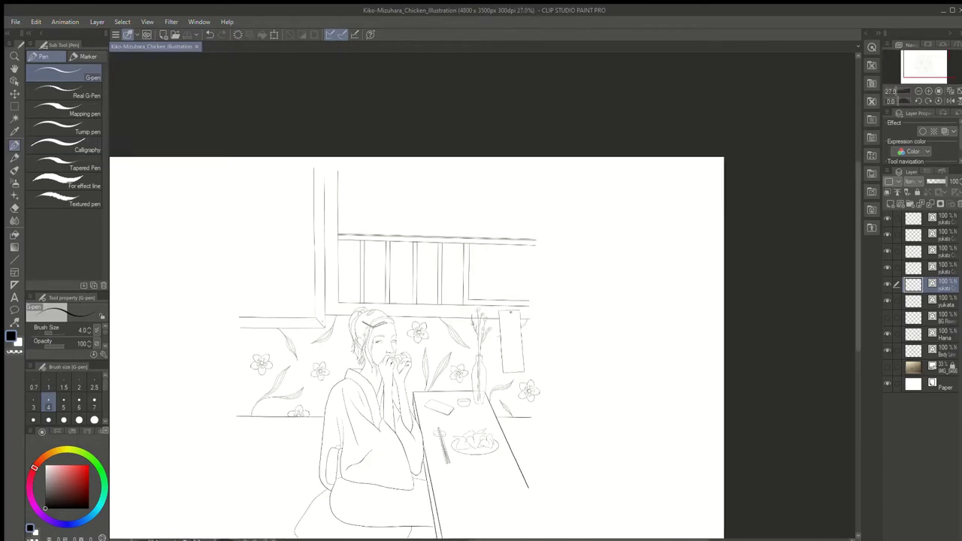
Merge the yukata layers at the top of the layer stack into one layer and rename it wall
left_click(913, 219)
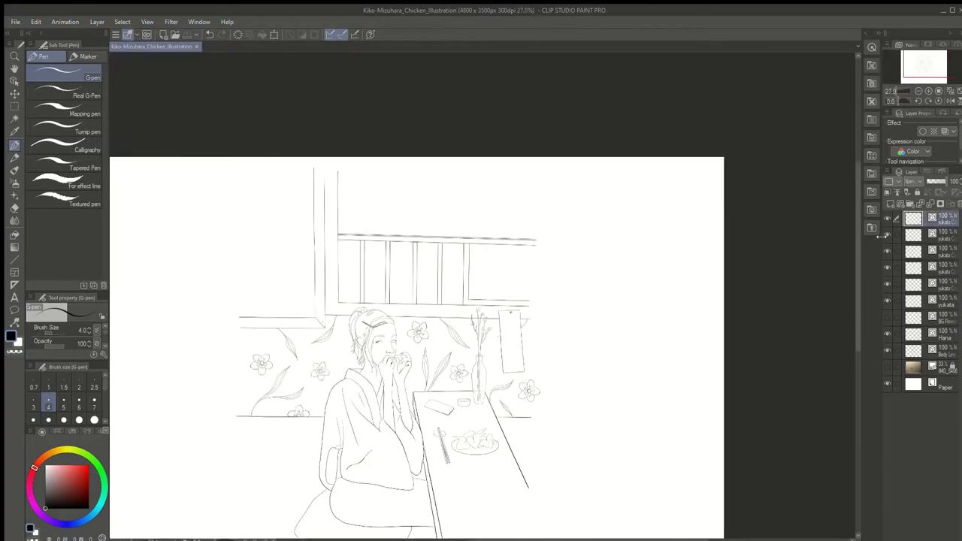
left_click(909, 301)
left_click(945, 216, "shift")
right_click(945, 216)
left_click(890, 436)
double_click(945, 221)
type("wall")
left_click(887, 219)
left_click(886, 219)
scroll(477, 442, "up", 2)
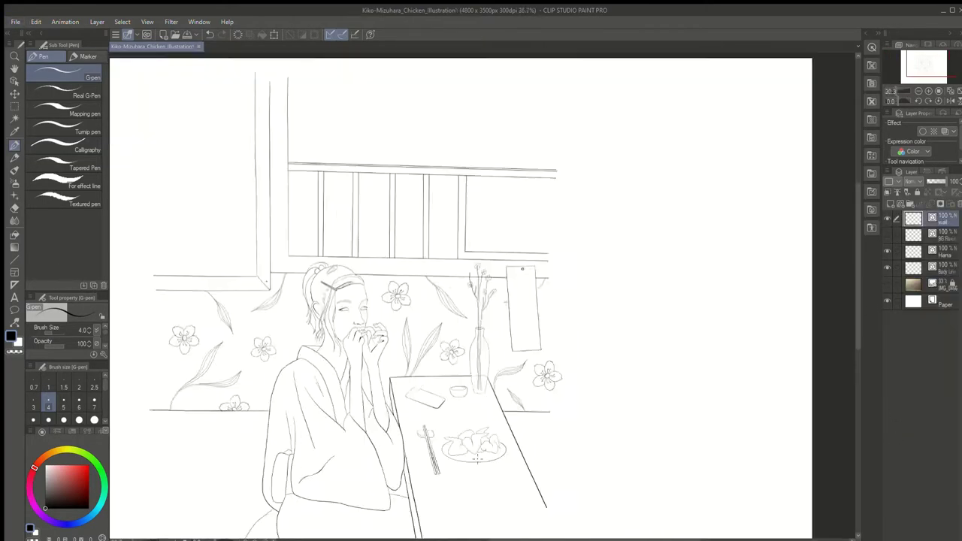
Narrow the table's right edge line on the body line layer with Adjust line width
left_click(14, 322)
left_click(66, 146)
left_click(933, 265)
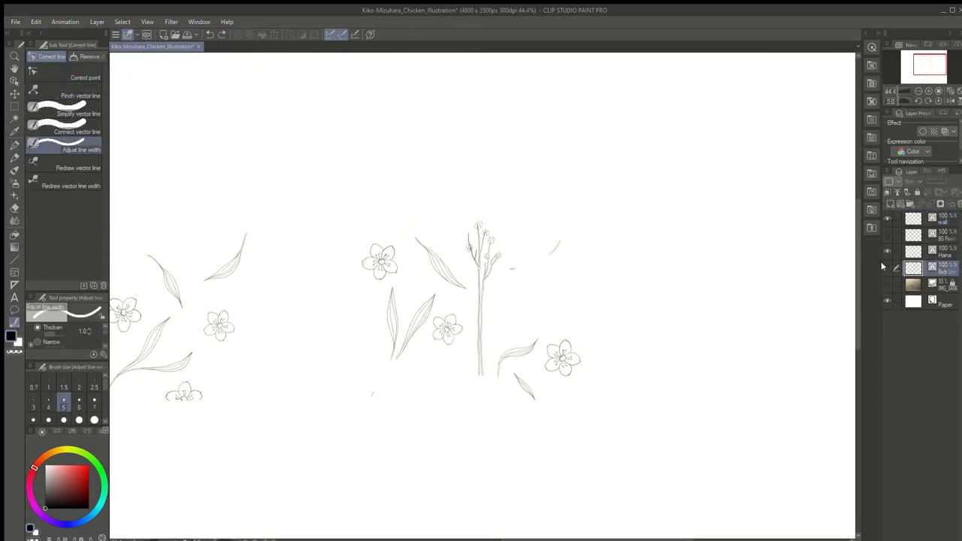
scroll(447, 359, "up", 5)
scroll(492, 344, "down", 5)
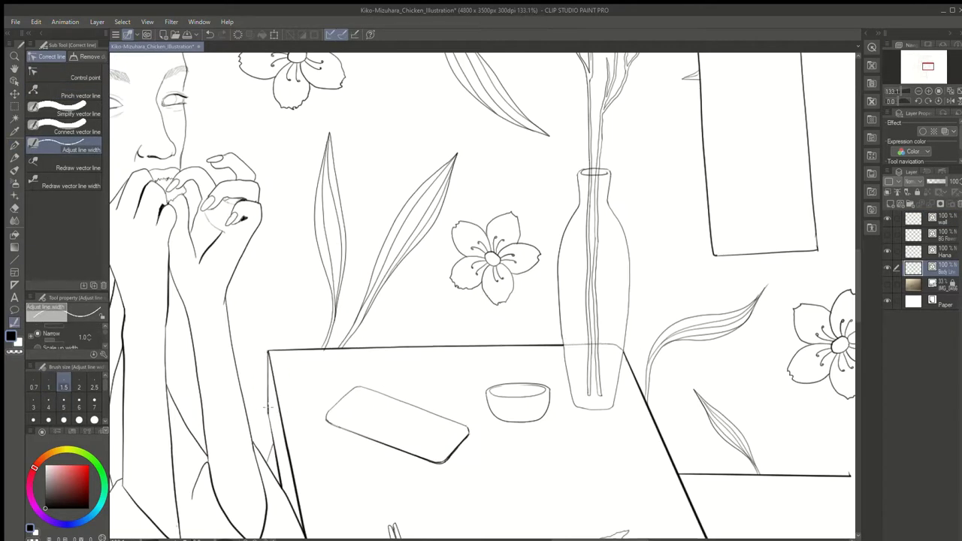
left_click_drag(607, 299, 703, 500)
scroll(710, 451, "down", 3)
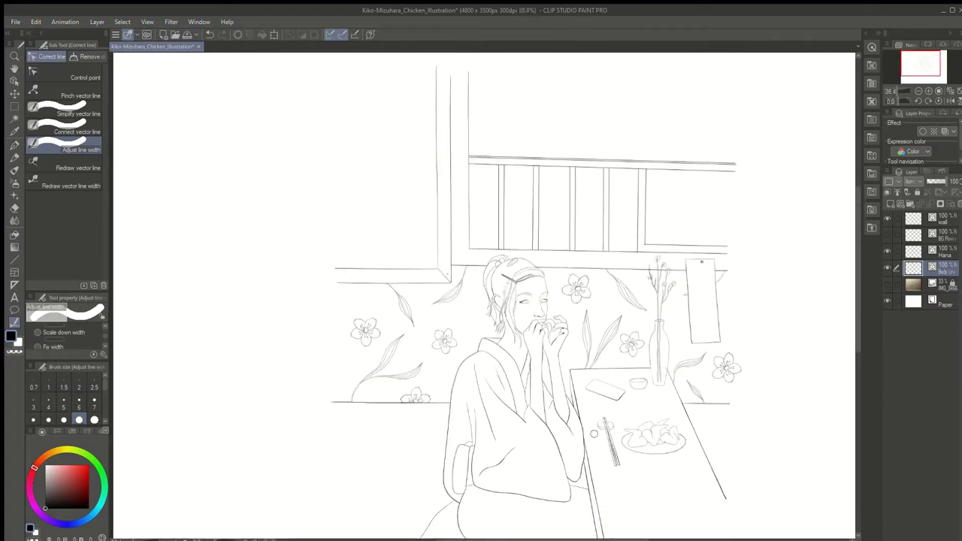
Adjust the line widths around the table's left edge with the line-width brush at size 6
left_click_drag(585, 386, 568, 391)
scroll(532, 326, "up", 5)
left_click_drag(411, 200, 479, 180)
scroll(571, 222, "down", 1)
scroll(546, 355, "down", 1)
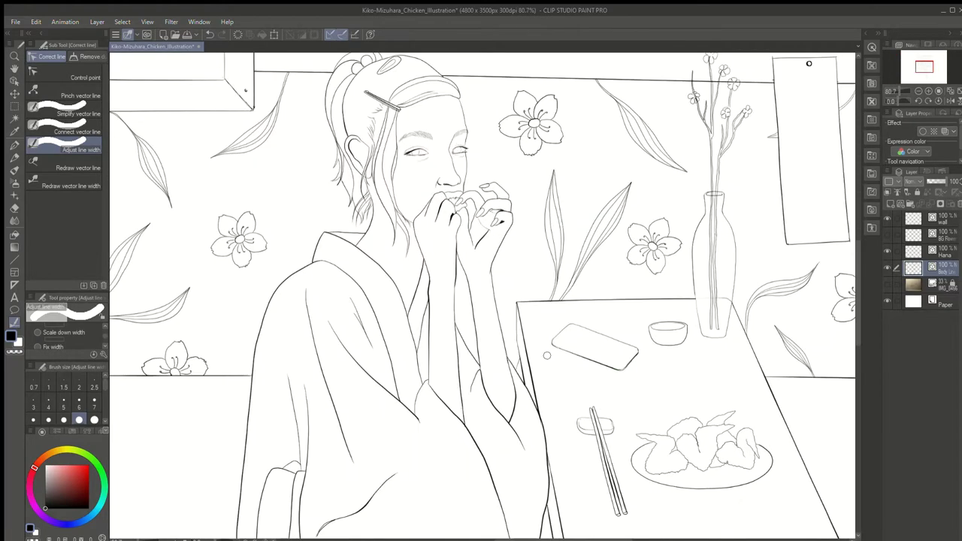
scroll(84, 333, "up", 3)
scroll(614, 321, "down", 5)
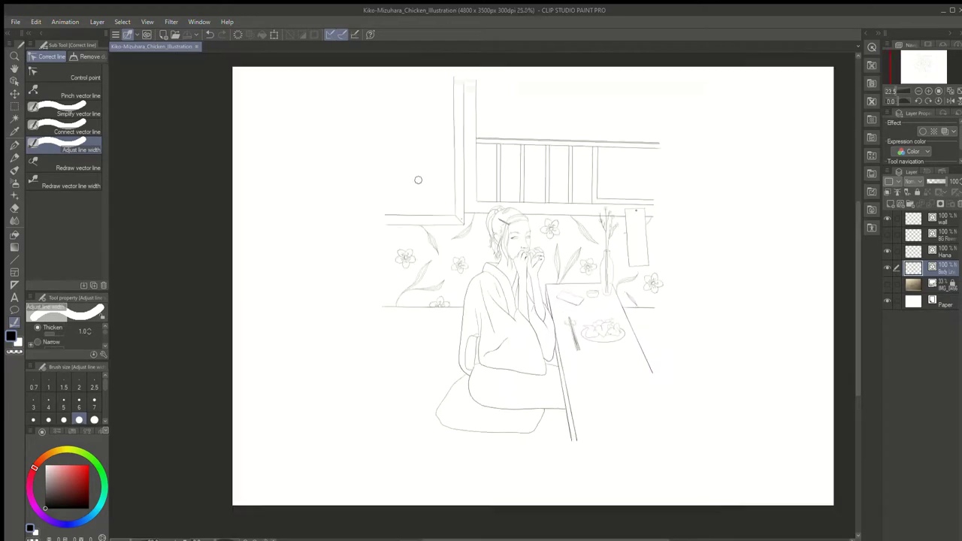
Delete the hidden background flower layer, save the file, and toggle the Hana layer's visibility to check its contents
scroll(507, 256, "up", 3)
left_click(944, 235)
key("ctrl+s")
left_click(958, 204)
scroll(585, 214, "down", 5)
scroll(617, 227, "up", 5)
left_click(888, 235)
left_click(887, 235)
scroll(751, 239, "down", 4)
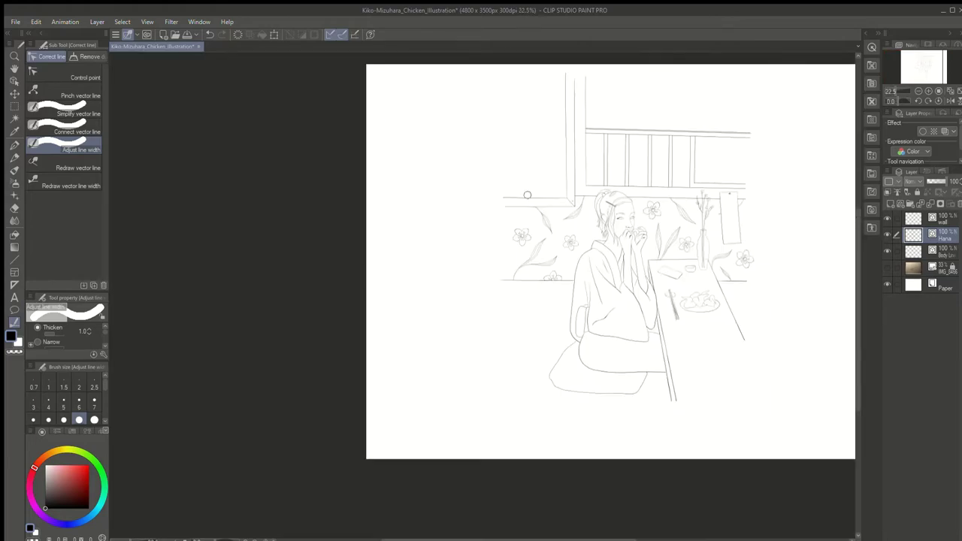
Try to narrow the table's left edge lines on the body line layer
scroll(718, 260, "up", 6)
left_click(38, 342)
left_click(944, 252)
left_click_drag(529, 364, 558, 426)
key("ctrl+z")
scroll(494, 314, "down", 5)
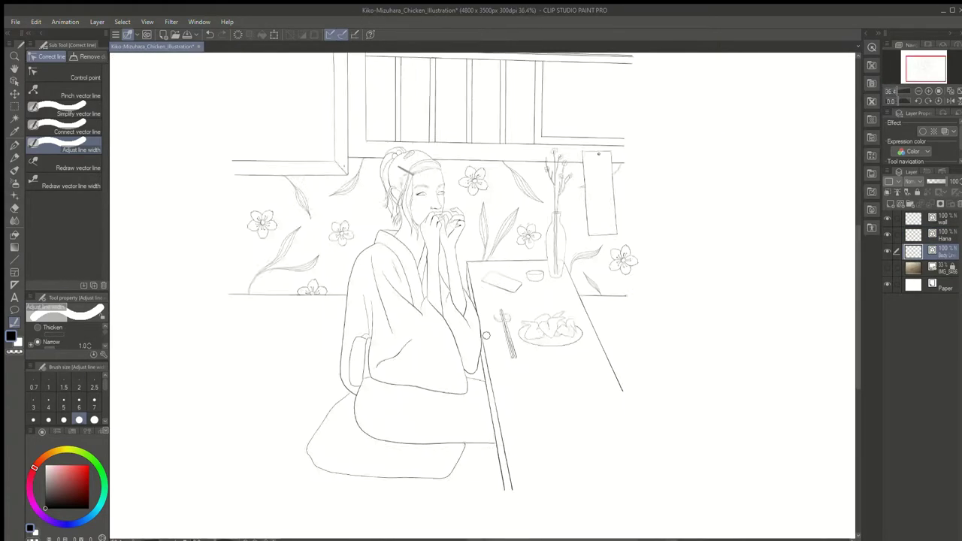
Save the illustration as a new file named Kiko-Mizuhara_Chicken_Illustration_02
scroll(450, 405, "up", 3)
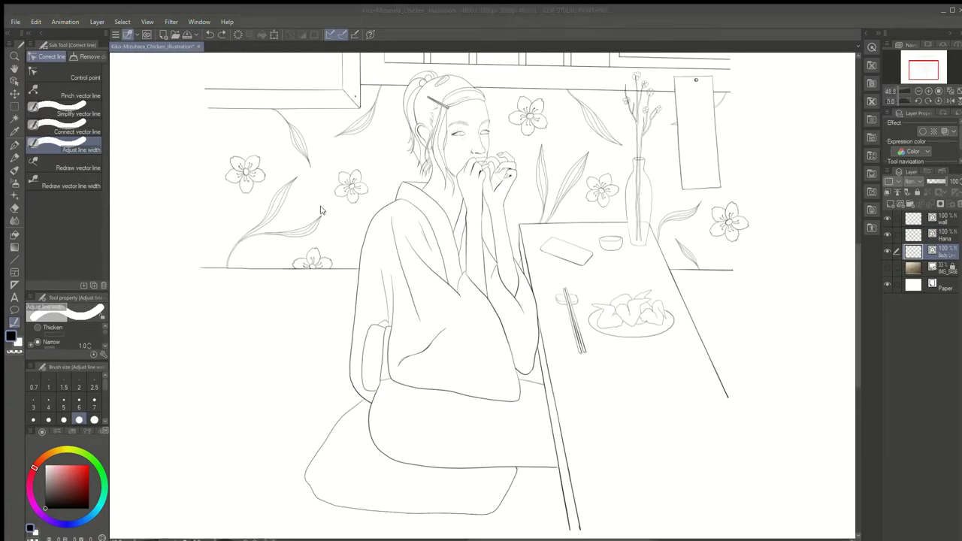
key("Return")
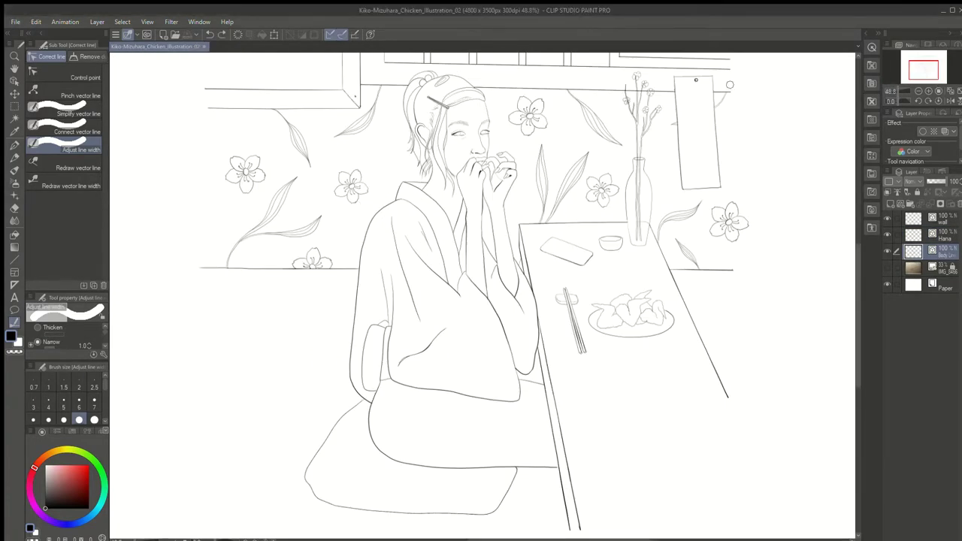
Draw a small camera lens near the corner of the phone on the table with the G-pen
scroll(736, 443, "down", 3)
scroll(705, 299, "up", 6)
left_click(14, 145)
scroll(391, 399, "up", 3)
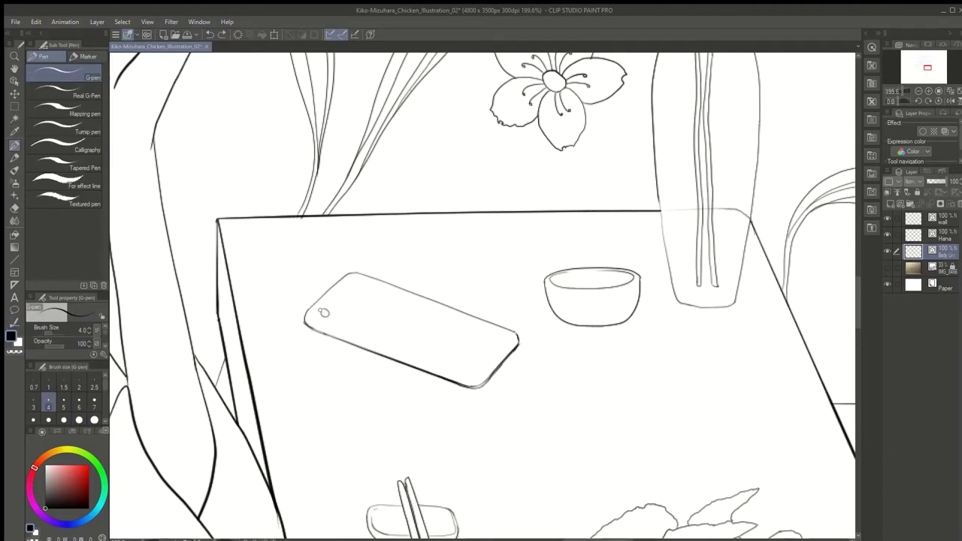
scroll(388, 193, "down", 8)
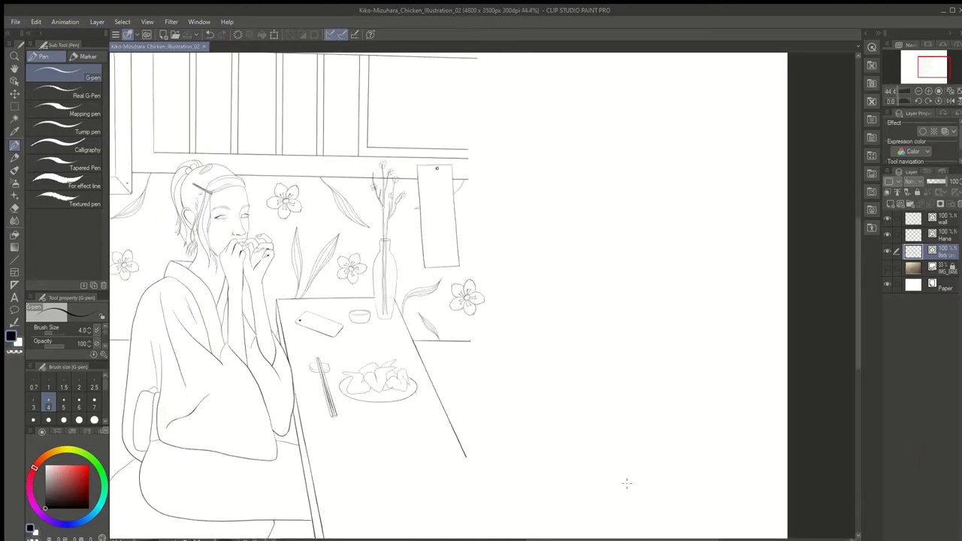
scroll(169, 338, "up", 2)
scroll(169, 338, "down", 1)
left_click_drag(533, 539, 494, 539)
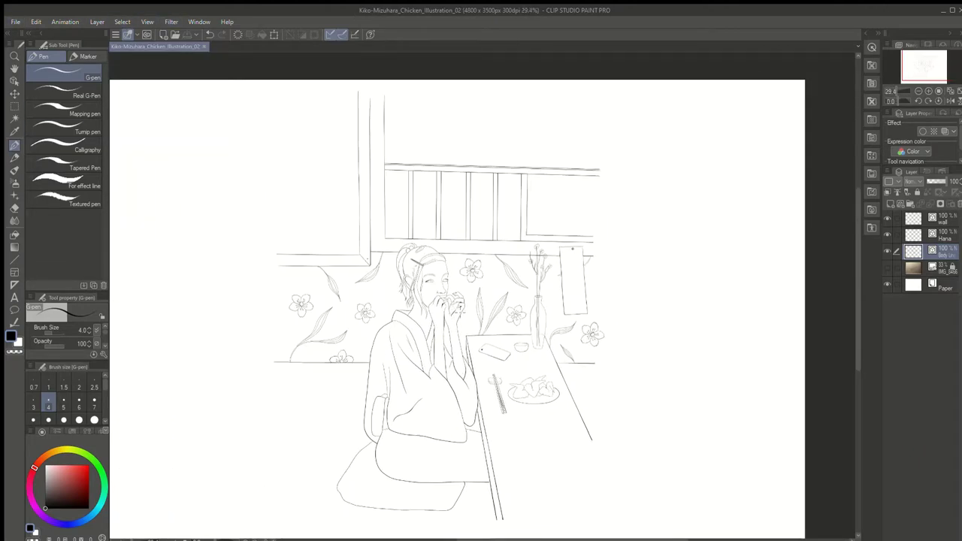
left_click_drag(415, 485, 391, 386)
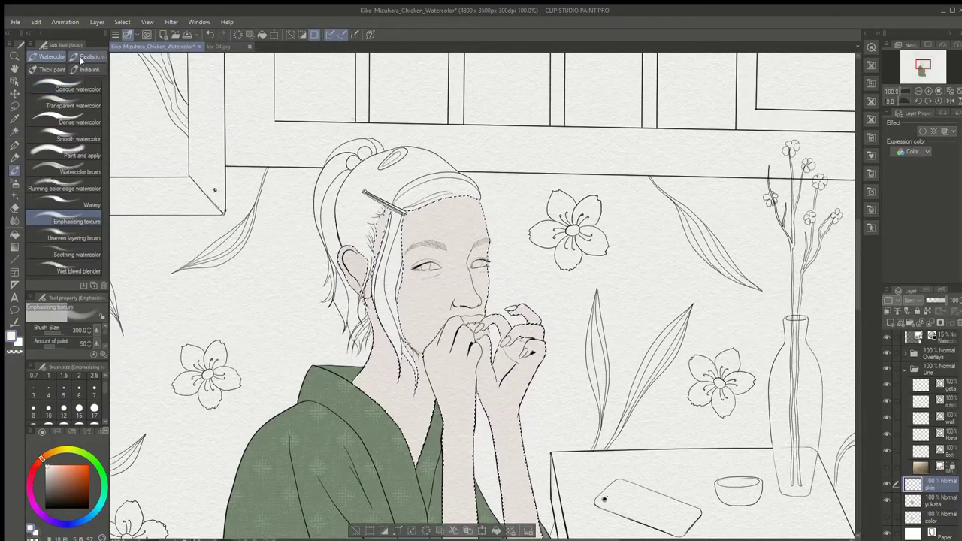
Shade the face and fingers on the skin layer with the Soft bleed watercolor brush at a reduced size of 17
left_click(80, 57)
left_click(67, 125)
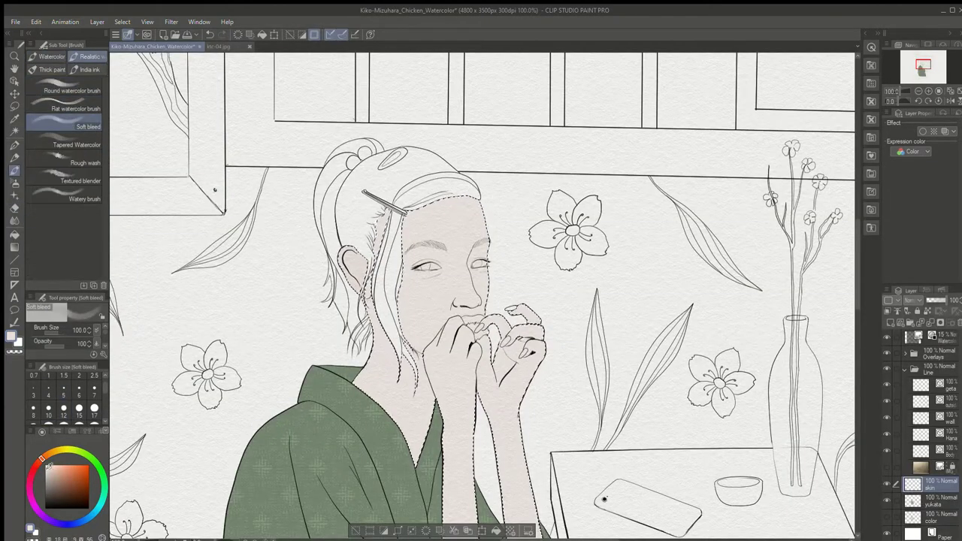
scroll(430, 292, "up", 1)
key("bracketleft")
key("bracketleft")
key("bracketleft")
key("bracketleft")
key("bracketleft")
key("bracketleft")
key("bracketleft")
key("bracketleft")
key("bracketleft")
key("bracketleft")
key("bracketleft")
key("bracketright")
key("bracketright")
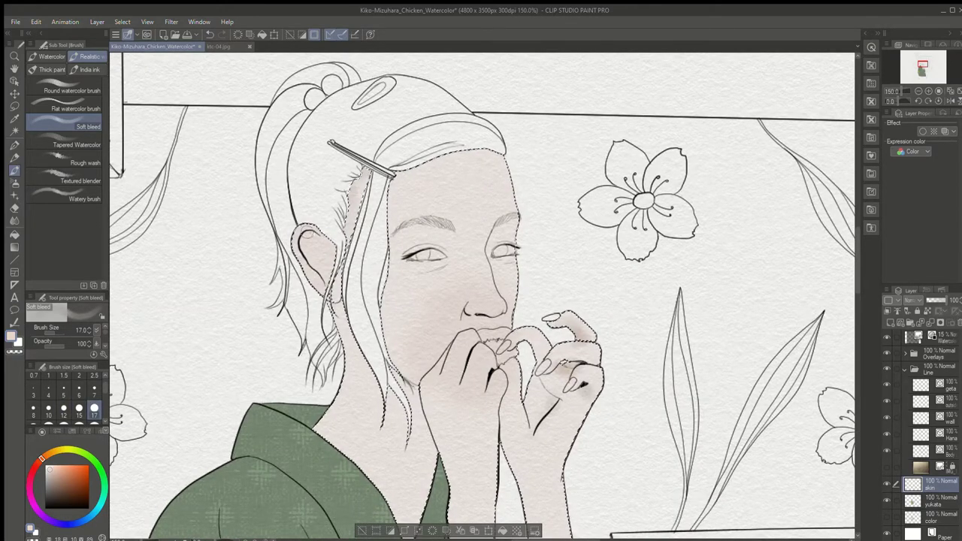
Enlarge the Soft bleed brush to 50 and shade the neck and collar area of the skin
key("bracketright")
key("bracketright")
key("bracketright")
key("bracketright")
key("bracketright")
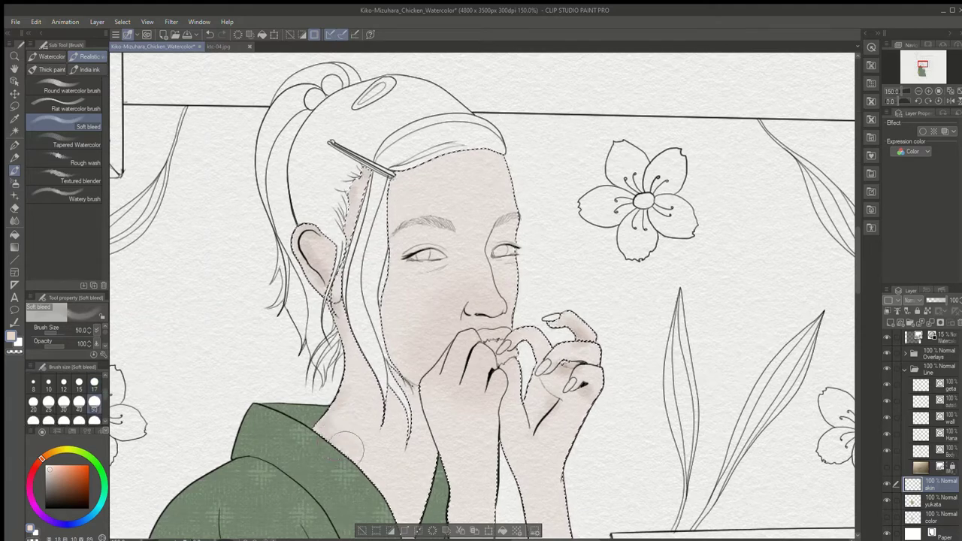
left_click_drag(857, 287, 857, 299)
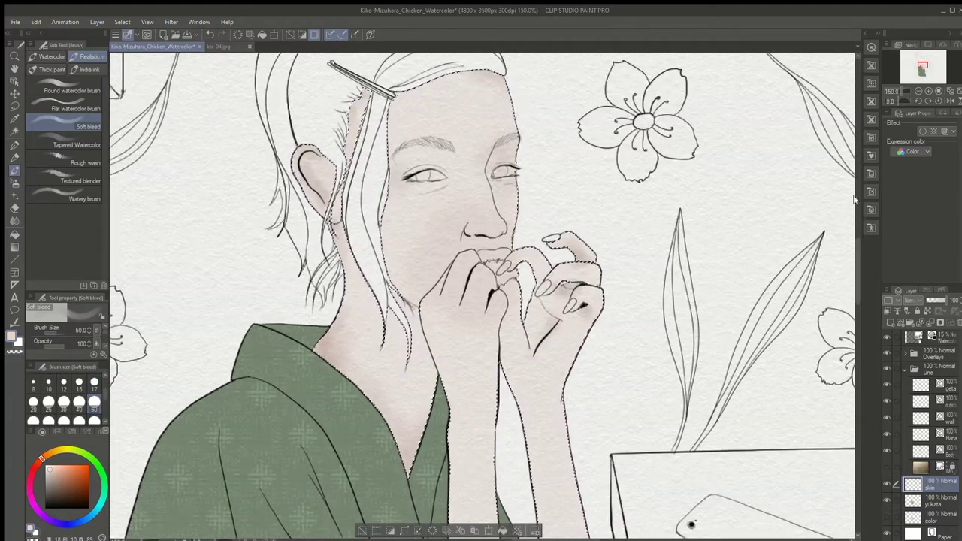
scroll(655, 236, "up", 3)
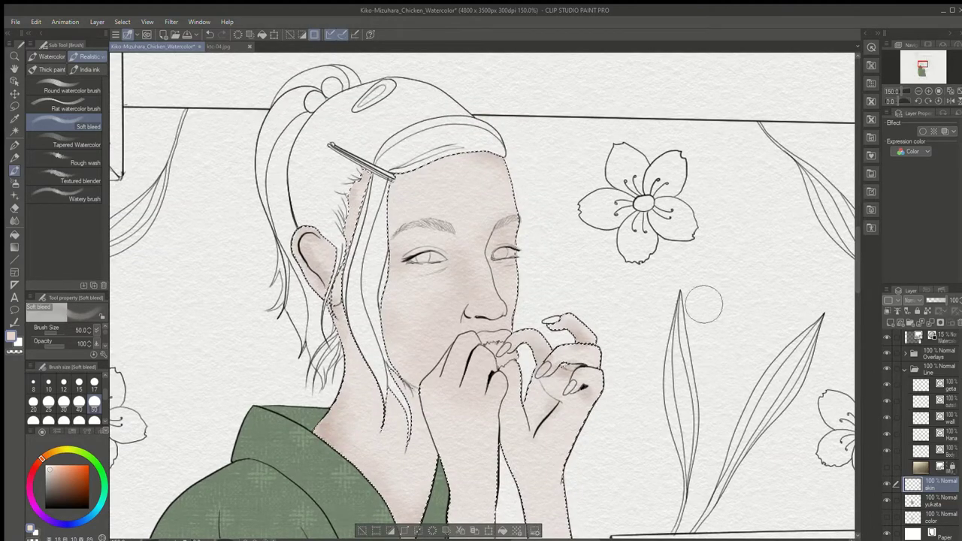
Refine the soft skin shading on the face and neck with the brush at size 15
key("bracketleft")
key("bracketleft")
key("bracketleft")
key("bracketleft")
key("bracketleft")
key("bracketleft")
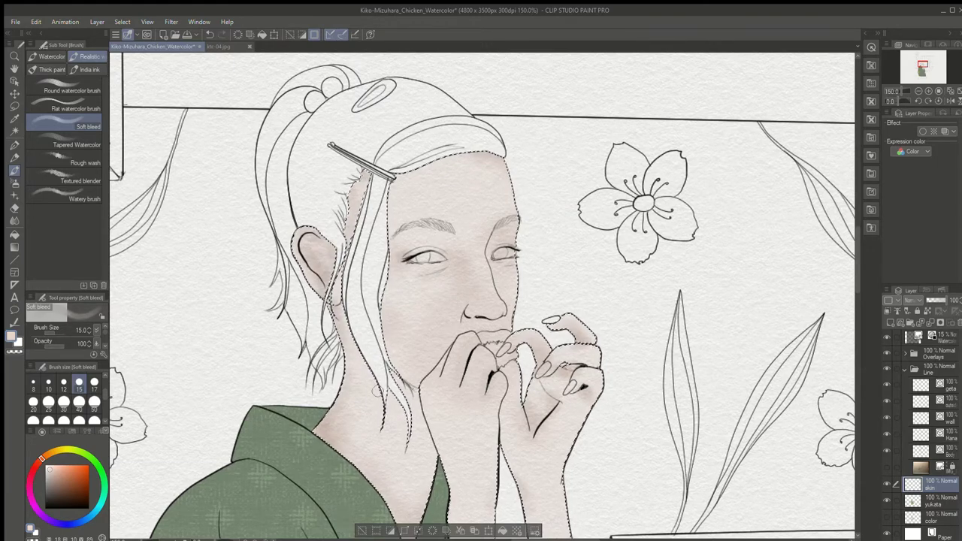
scroll(398, 335, "down", 3)
scroll(383, 363, "up", 3)
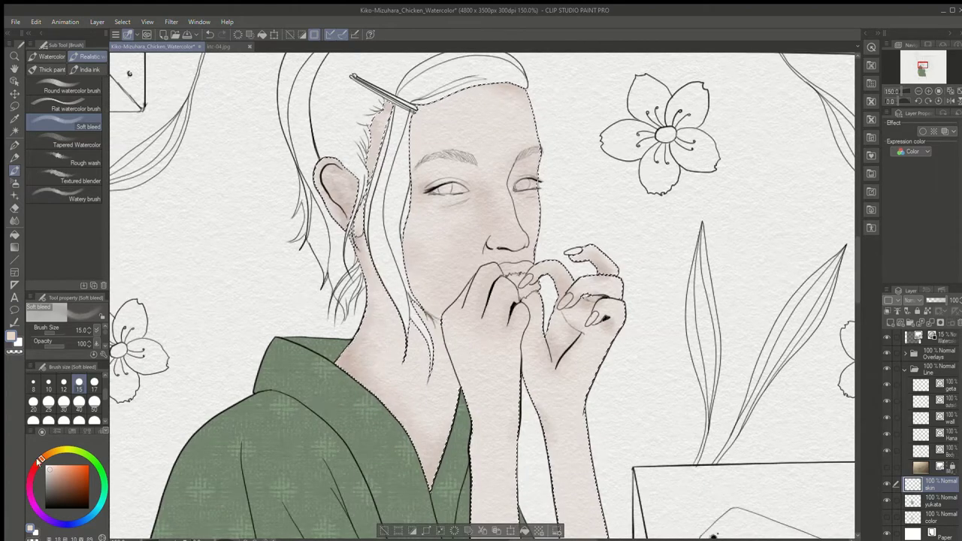
Tint the back of the hand and knuckles in a muted orange-red at brush size 50 and opacity 39
left_click(39, 460)
left_click(62, 473)
left_click_drag(63, 346, 48, 346)
left_click(94, 403)
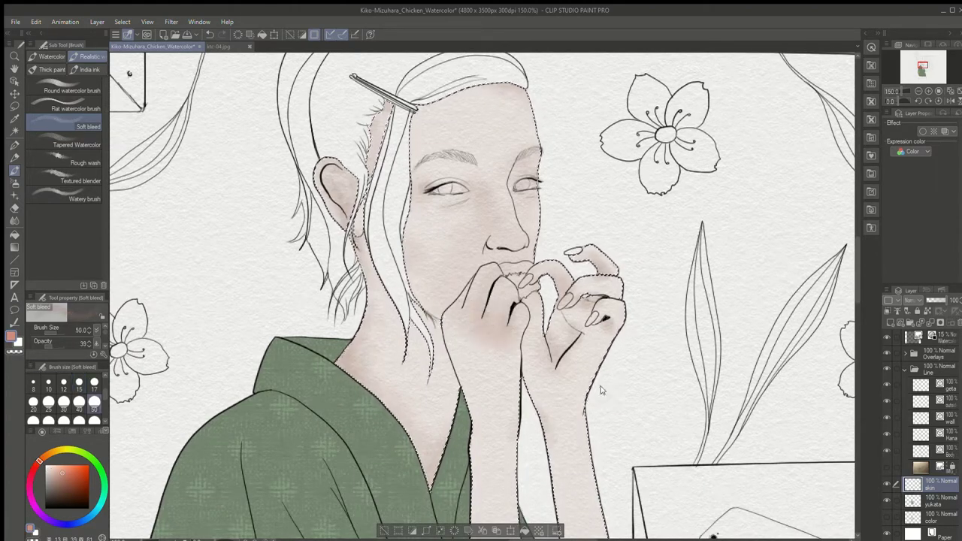
Pick a stronger red and tint the fingers and lips with the brush at size 30
left_click(36, 464)
left_click(72, 468)
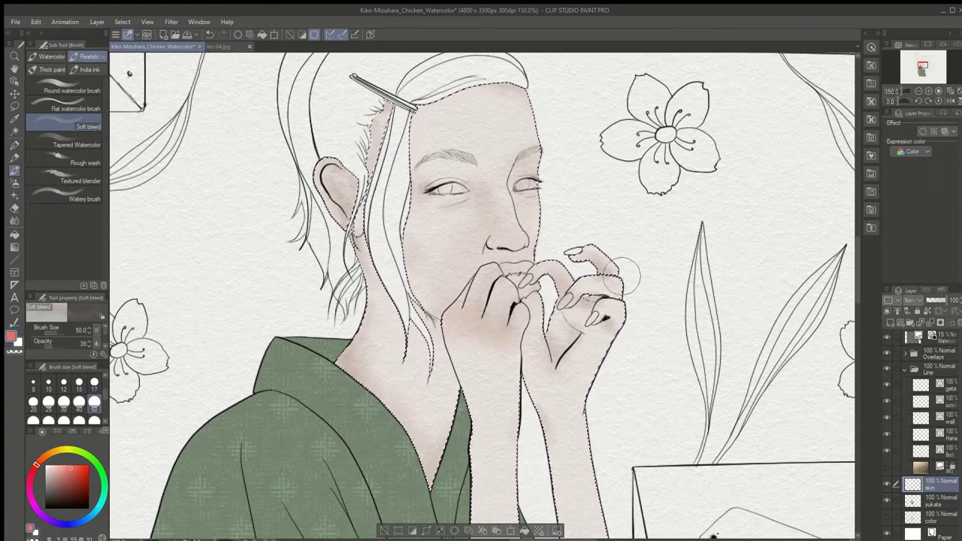
left_click(63, 404)
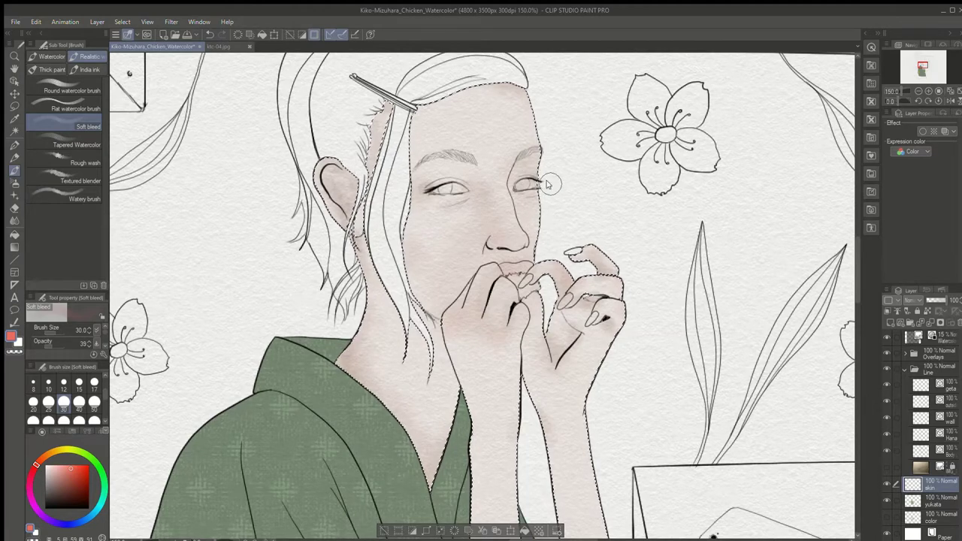
Paint a red blush on the cheek at size 50 and opacity 21, and tint the lips at size 15
key("bracketright")
key("bracketright")
left_click_drag(443, 238, 414, 241)
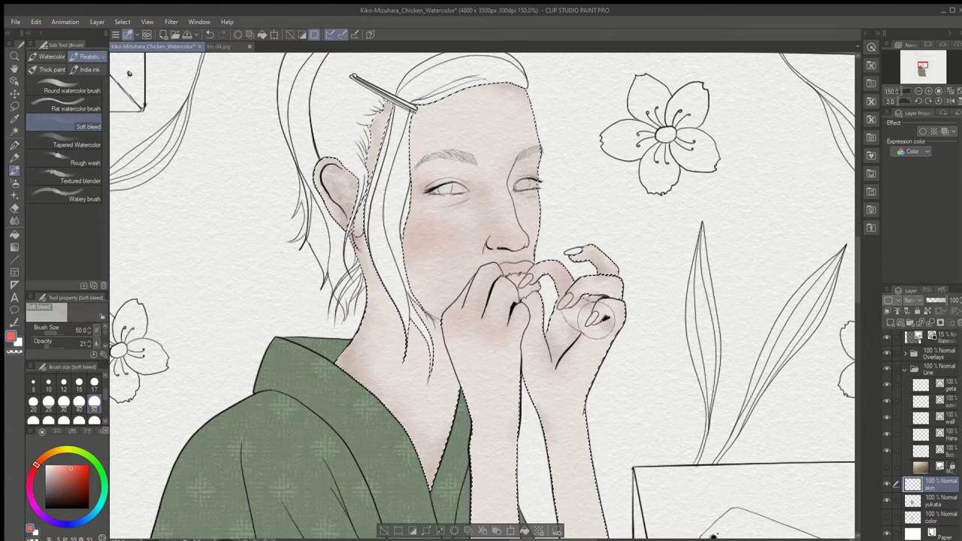
left_click(78, 383)
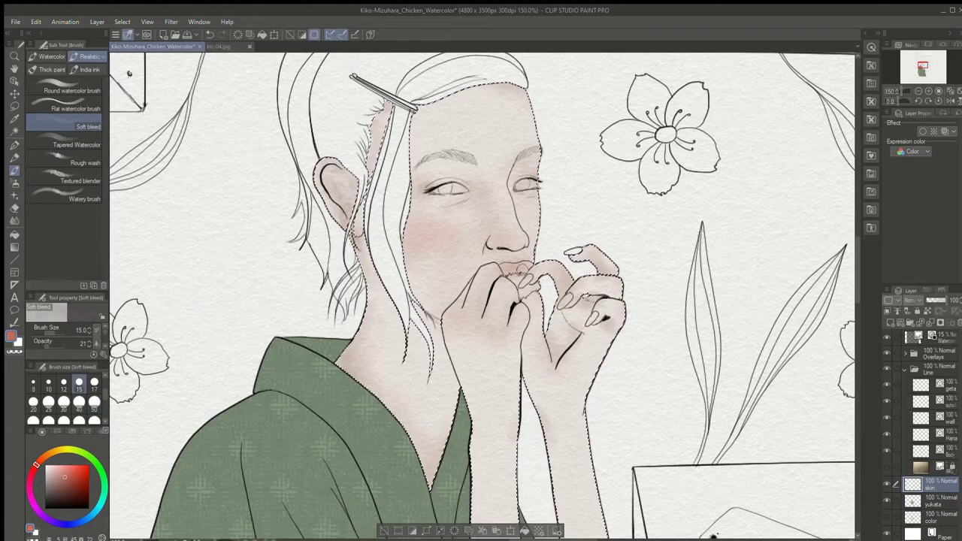
Tint the skin around the eyes with pink at brush size 15 and pick a light orange skin tone
scroll(857, 281, "up", 3)
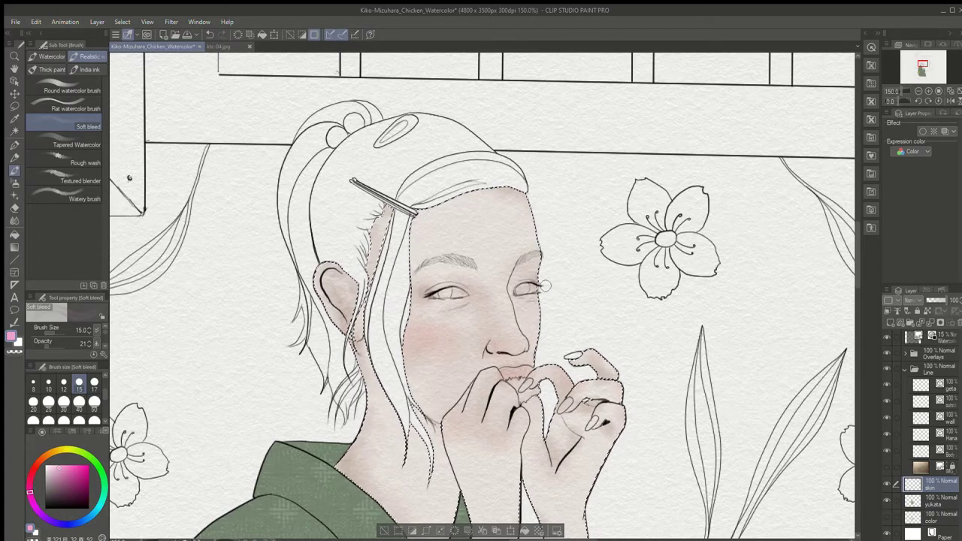
left_click(41, 459)
left_click(60, 474)
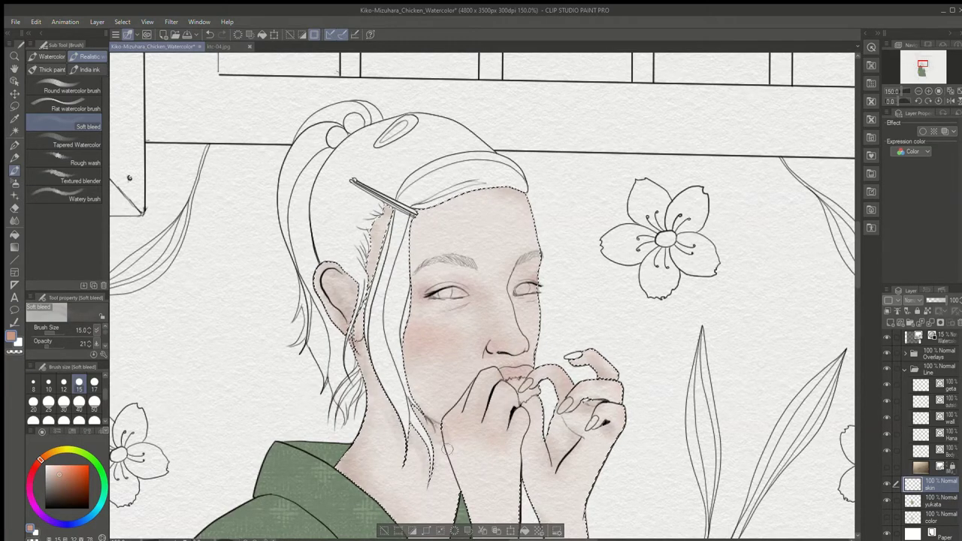
Soften the shading along the jaw with the Textured blender at size 12 and save the illustration
left_click(74, 178)
left_click_drag(419, 420, 410, 430)
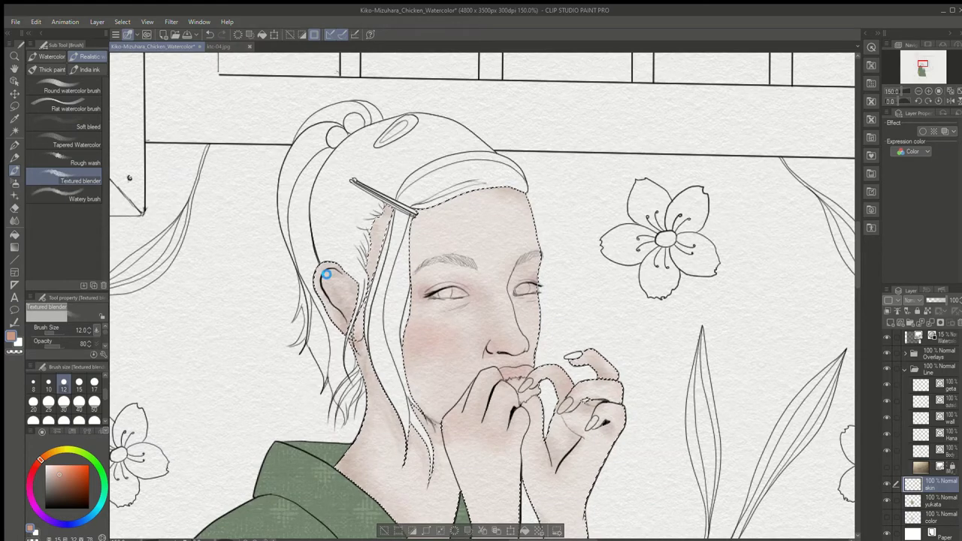
key("ctrl+s")
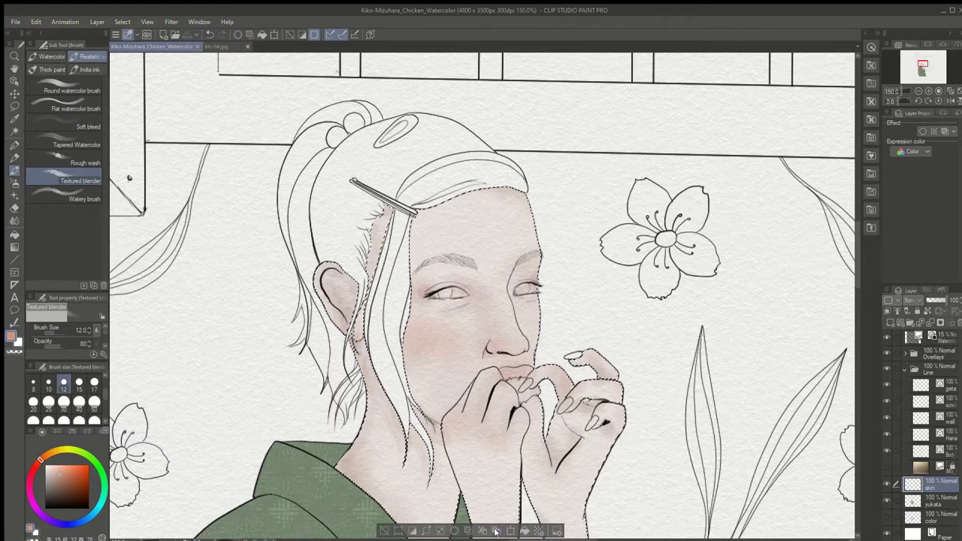
key("ctrl+u")
left_click(588, 294)
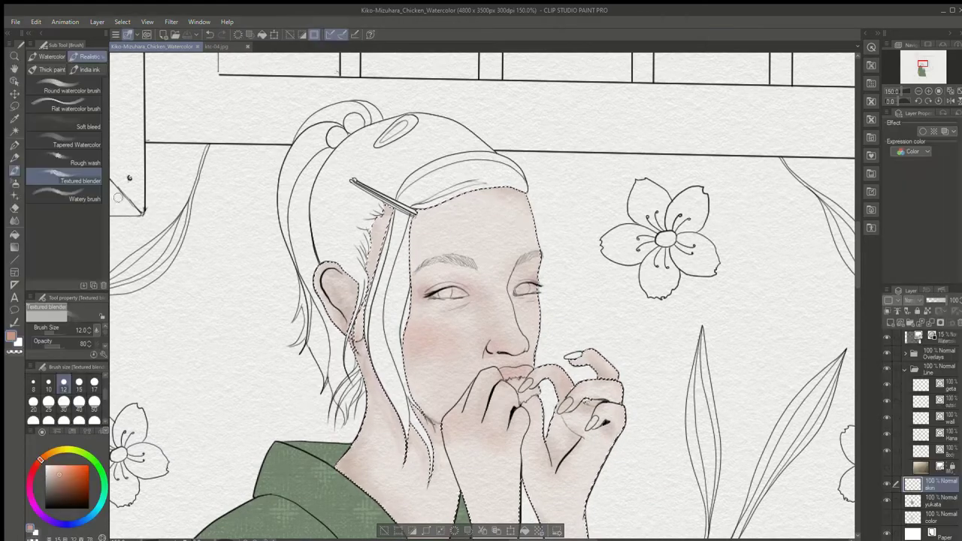
Shade both forearms where they meet the sleeves with the Round watercolor brush at size 40 in light orange
left_click(68, 87)
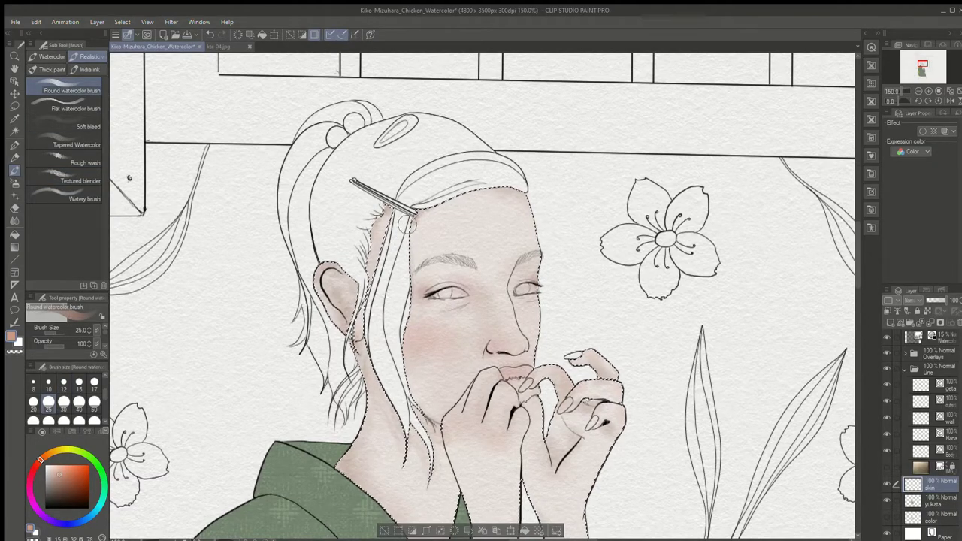
key("[")
key("[")
key("[")
key("[")
scroll(459, 390, "down", 3)
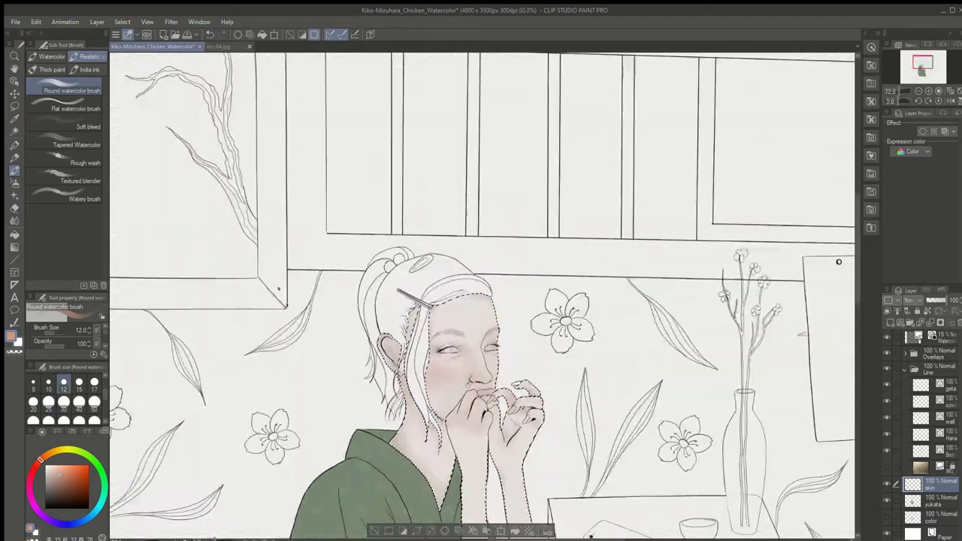
scroll(565, 351, "up", 2)
left_click_drag(552, 496, 570, 200)
key("]")
key("]")
key("]")
key("]")
key("]")
key("]")
left_click_drag(441, 347, 459, 371)
key("ctrl+z")
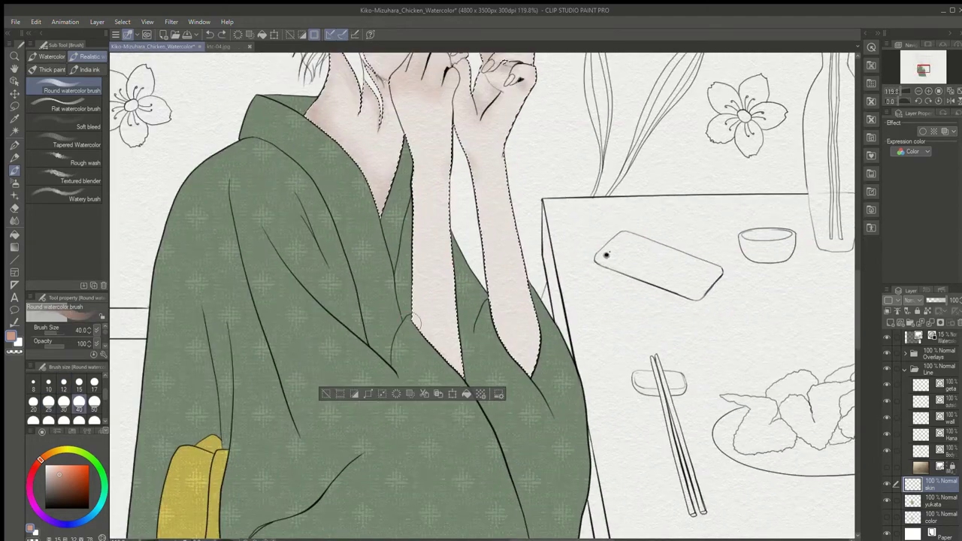
left_click_drag(517, 361, 531, 372)
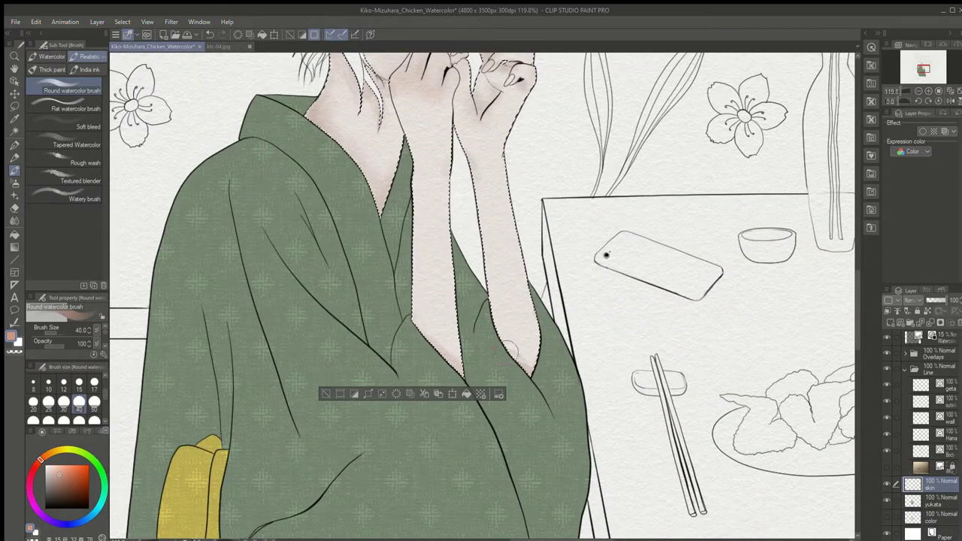
Soften the forearm shading near the sleeves with Soft bleed at size 15 and the Textured blender at size 12
left_click(64, 126)
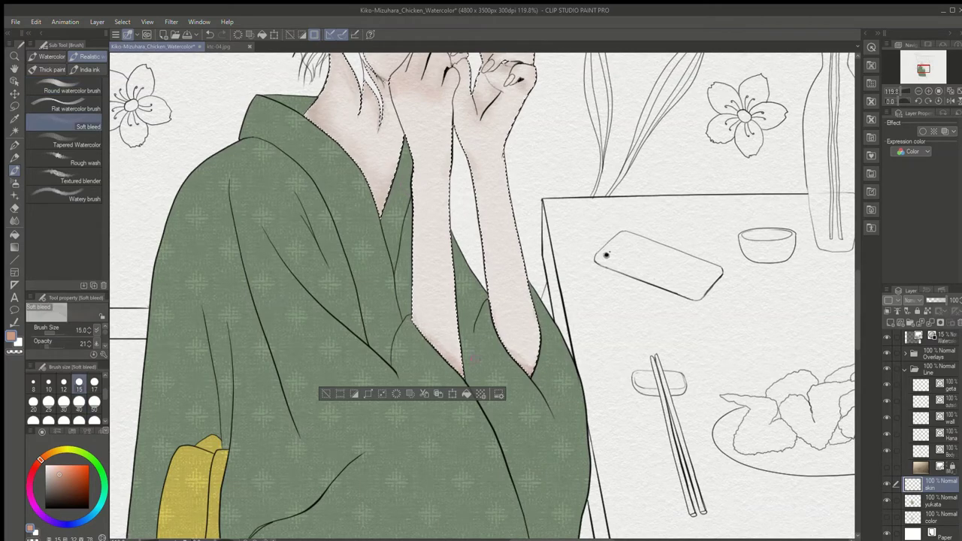
scroll(530, 330, "down", 4)
scroll(524, 218, "up", 2)
left_click(66, 179)
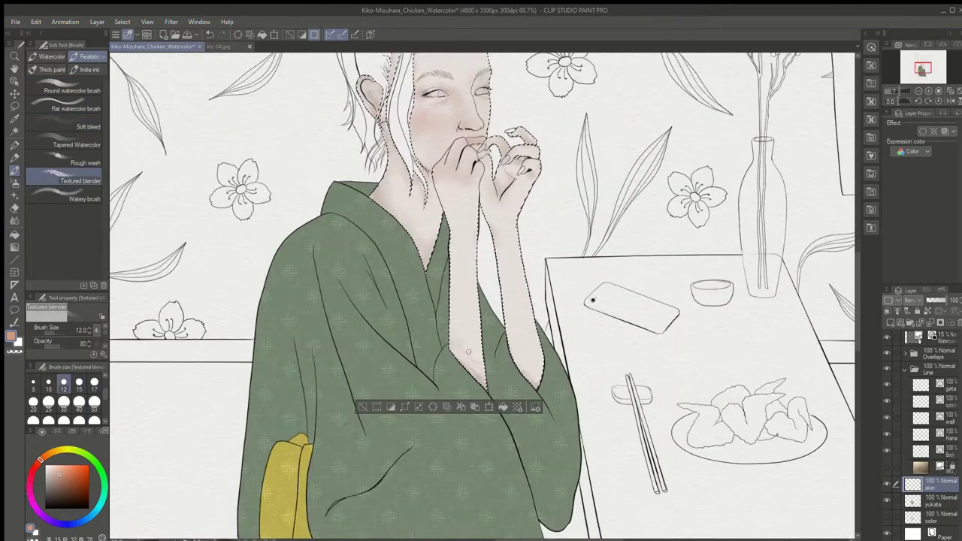
scroll(458, 347, "down", 4)
scroll(457, 348, "up", 3)
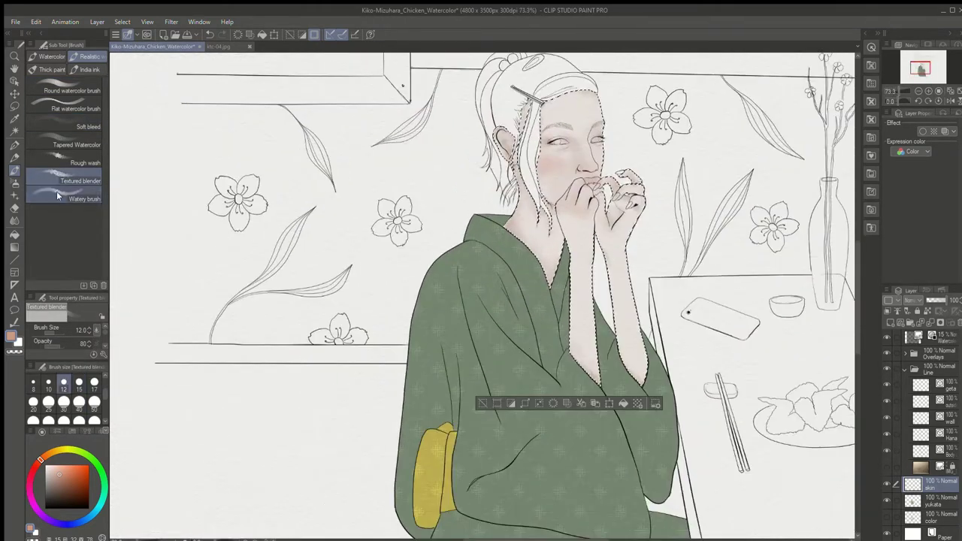
Switch to the Opaque watercolor brush at size 30 with a deeper orange and save the illustration
left_click(65, 193)
left_click(52, 57)
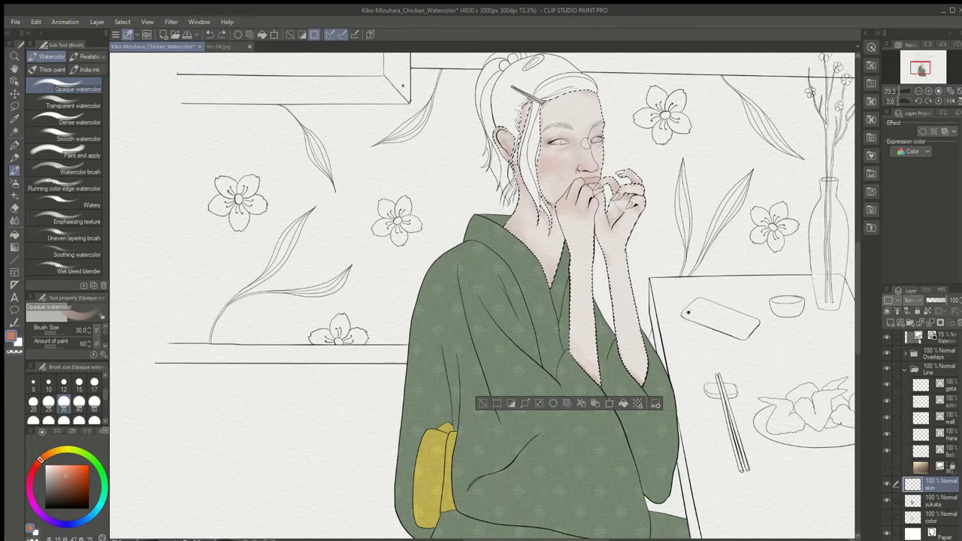
key("ctrl+s")
Add a layer named face and paint orange shading on the forehead beside the hairline, reducing the Opaque watercolor brush to size 20
scroll(607, 174, "up", 4)
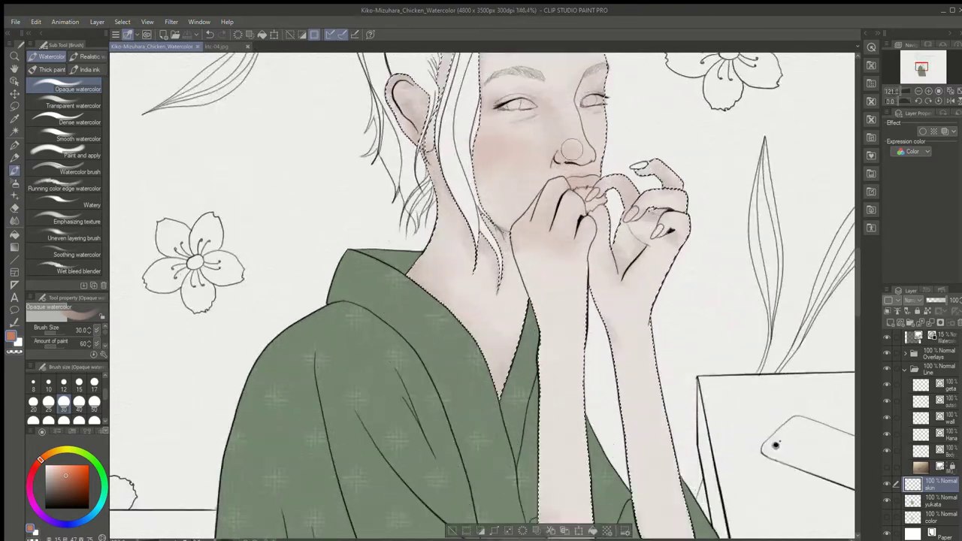
left_click_drag(606, 174, 619, 293)
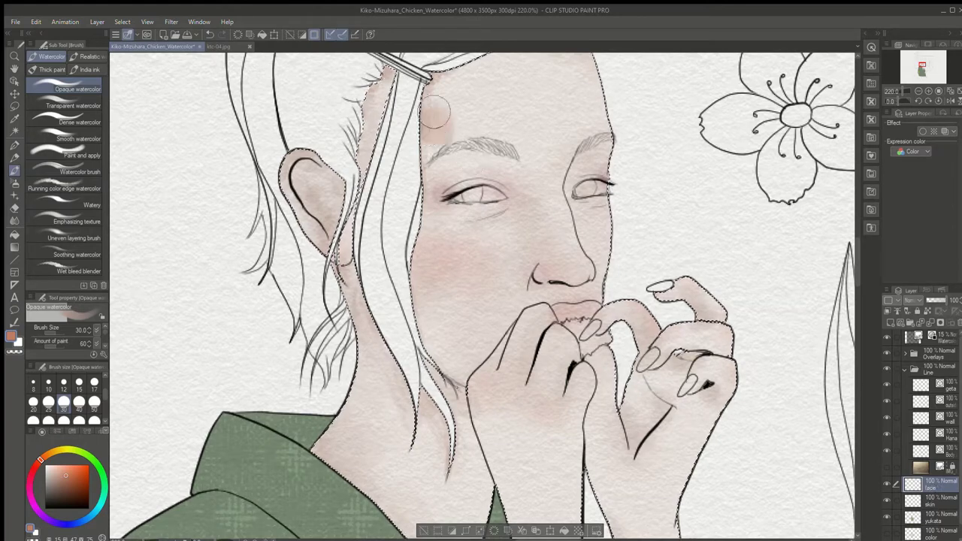
scroll(597, 299, "up", 3)
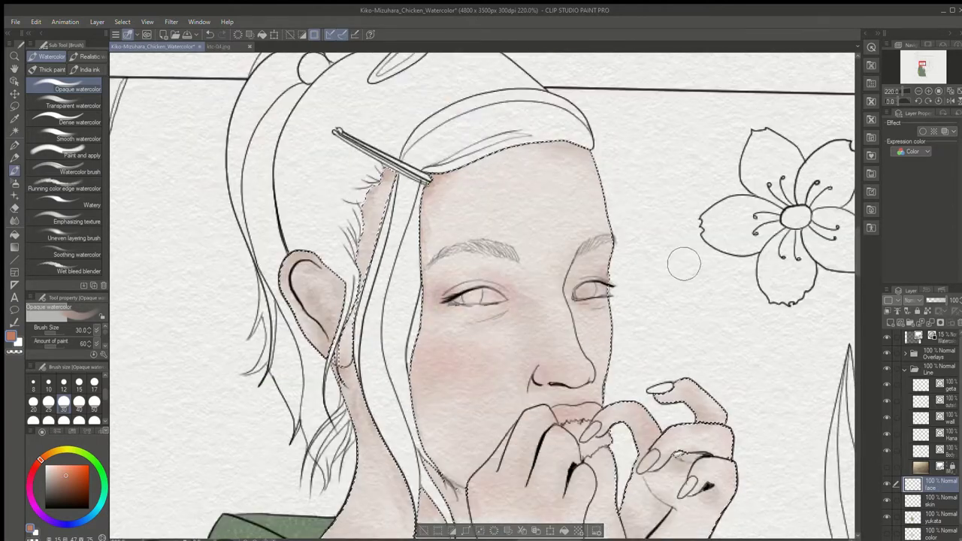
key("bracketleft")
key("bracketleft")
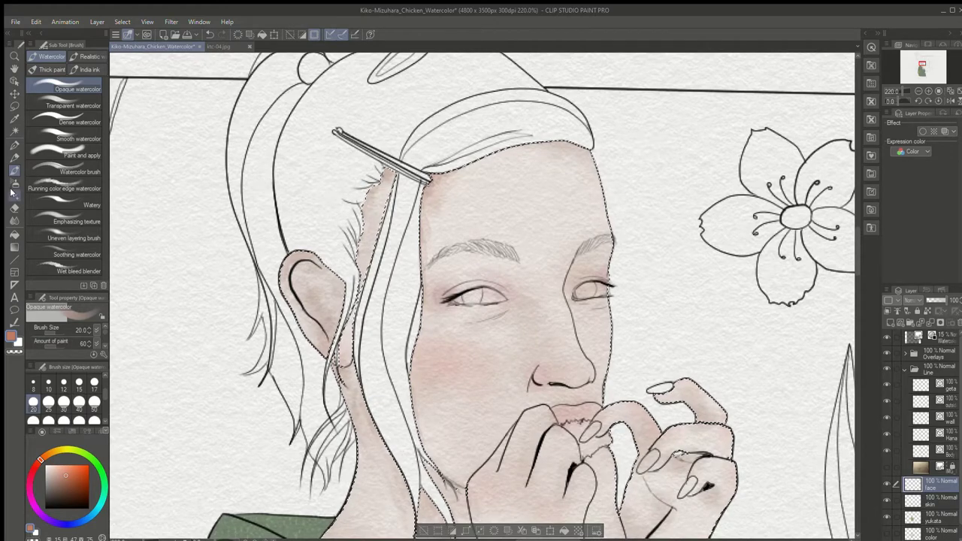
Pick a dark brown and block in the near eye's iris with the Oil paint brush at size 5
left_click(77, 501)
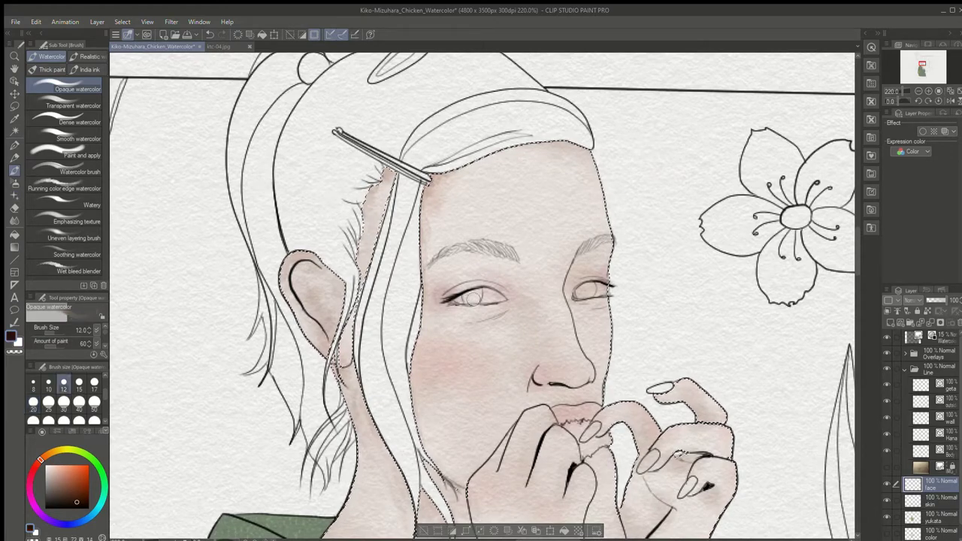
left_click(63, 384)
left_click(49, 70)
scroll(476, 286, "up", 6)
left_click(67, 498)
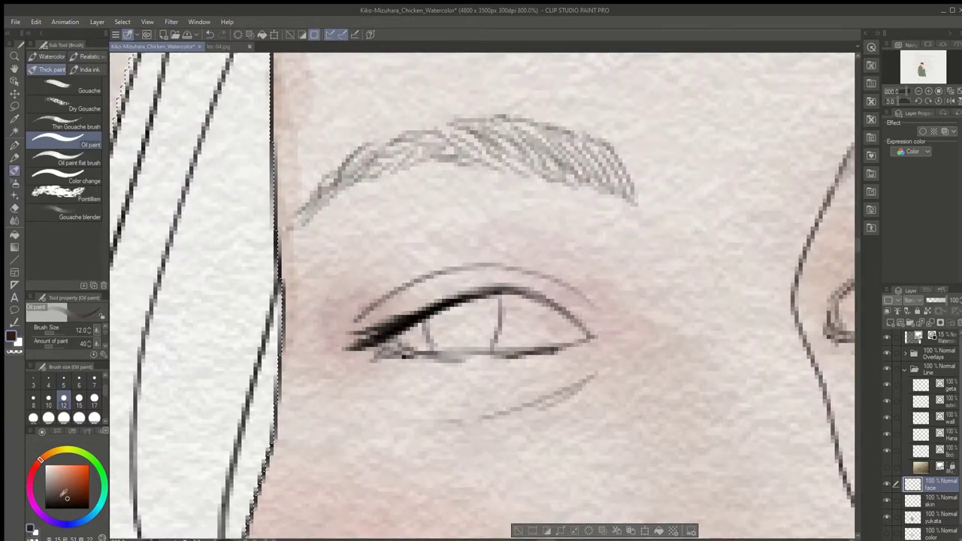
left_click(64, 381)
mouse_move(475, 305)
left_mouse_down()
mouse_move(437, 320)
mouse_move(498, 271)
mouse_move(451, 343)
left_mouse_up()
Fill out the near eye's iris with the Oil paint brush at size 3, leaving small light highlights
left_click(48, 382)
left_click(33, 382)
left_click_drag(461, 319, 481, 339)
mouse_move(492, 298)
left_mouse_down()
mouse_move(455, 341)
mouse_move(472, 346)
left_mouse_up()
left_click_drag(440, 342, 474, 347)
mouse_move(498, 294)
left_mouse_down()
mouse_move(491, 338)
mouse_move(493, 326)
mouse_move(214, 334)
mouse_move(213, 342)
left_mouse_up()
left_click_drag(221, 302, 198, 311)
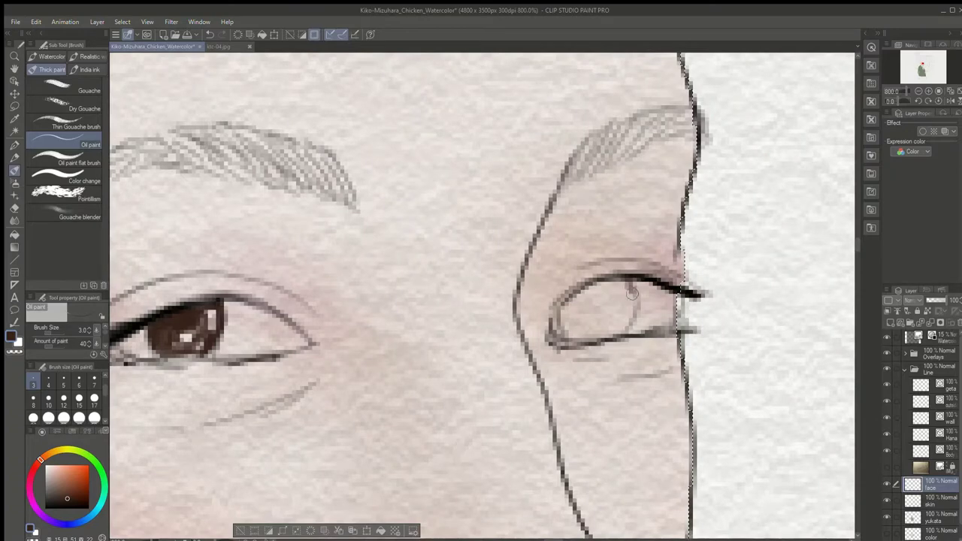
Fill the far eye's iris in dark brown with the Oil paint brush at size 3
mouse_move(564, 300)
left_mouse_down()
mouse_move(590, 328)
mouse_move(574, 297)
mouse_move(585, 333)
mouse_move(579, 294)
mouse_move(616, 282)
mouse_move(597, 300)
mouse_move(604, 310)
mouse_move(612, 293)
mouse_move(617, 332)
left_mouse_up()
mouse_move(623, 309)
left_mouse_down()
mouse_move(609, 330)
mouse_move(563, 294)
mouse_move(611, 291)
left_mouse_up()
left_click(68, 502)
Pick a near-black and darken the pupils and iris edges of the eyes with the Oil paint brush at size 3
left_click(52, 504)
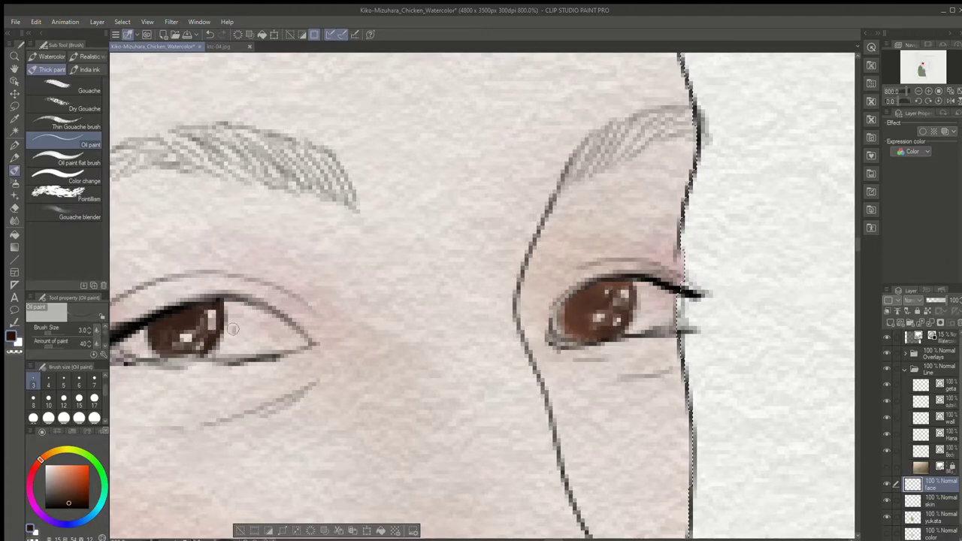
left_click(239, 334)
key("ctrl+z")
left_click_drag(604, 303, 588, 328)
scroll(854, 321, "down", 6)
left_click_drag(683, 273, 382, 273)
scroll(382, 272, "up", 1)
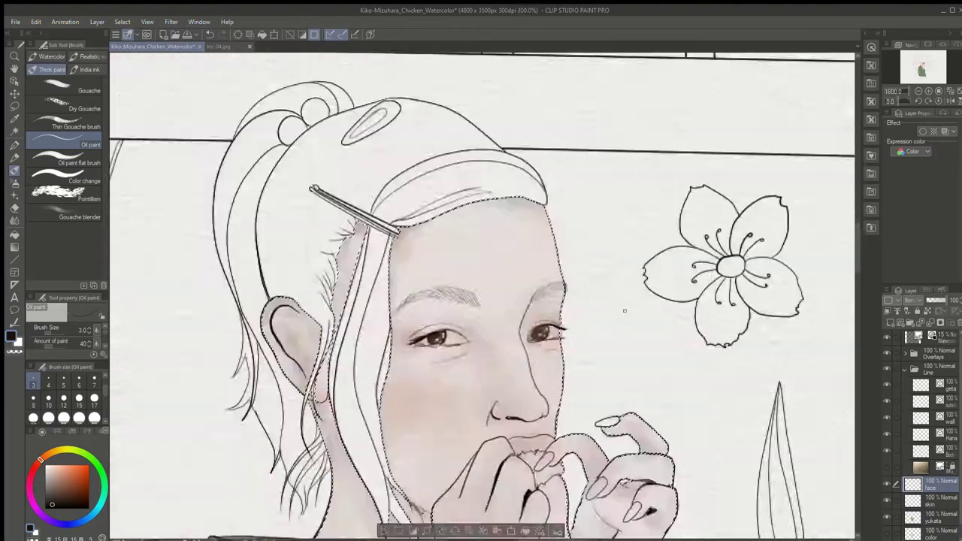
left_click_drag(601, 323, 588, 326)
scroll(568, 318, "up", 3)
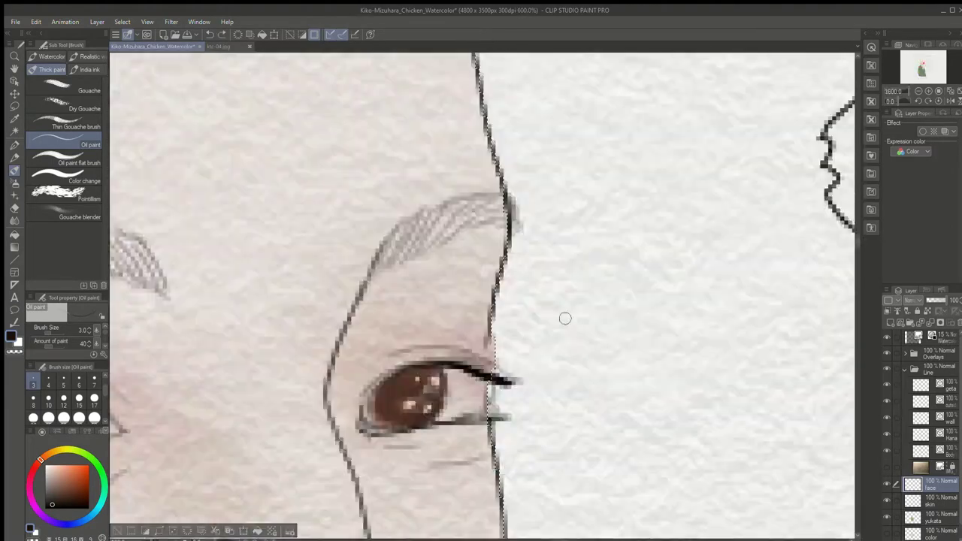
scroll(567, 317, "down", 2)
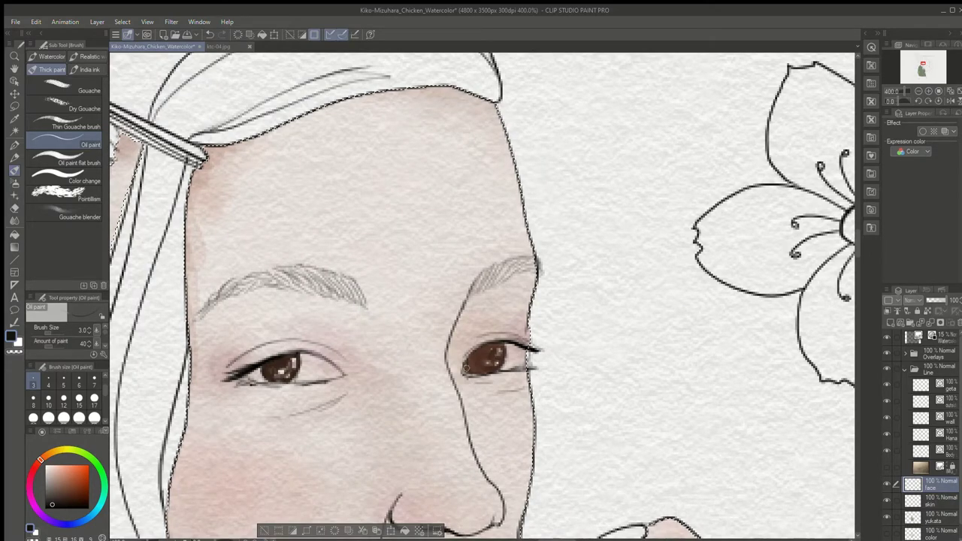
Compare the two eyes at full-figure and close-up zoom
scroll(466, 368, "down", 6)
scroll(451, 323, "up", 2)
scroll(411, 291, "down", 1)
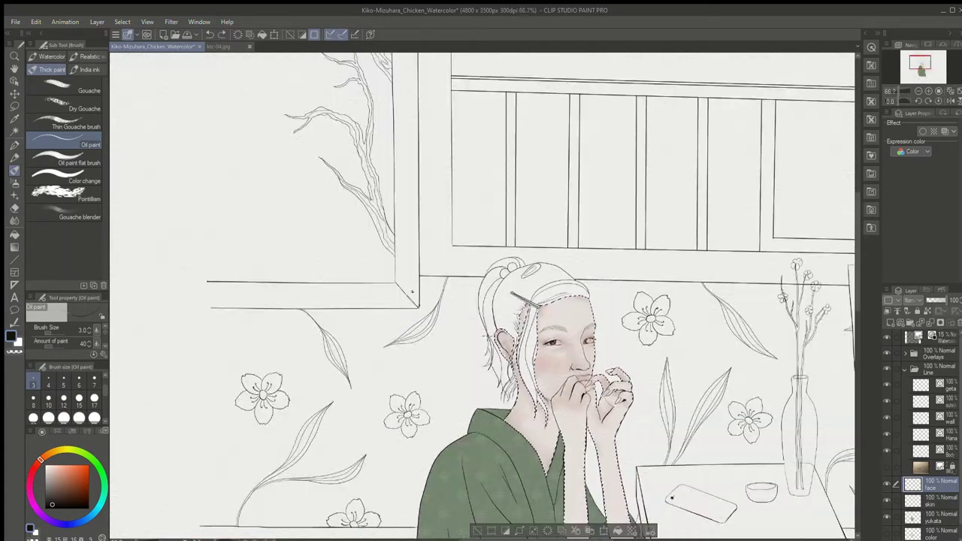
scroll(416, 221, "up", 5)
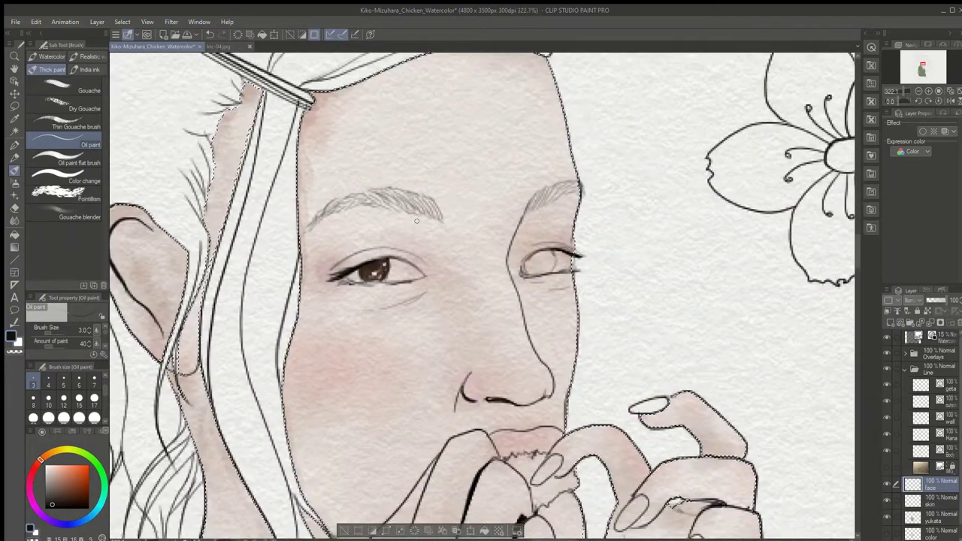
scroll(416, 220, "down", 6)
scroll(378, 262, "up", 5)
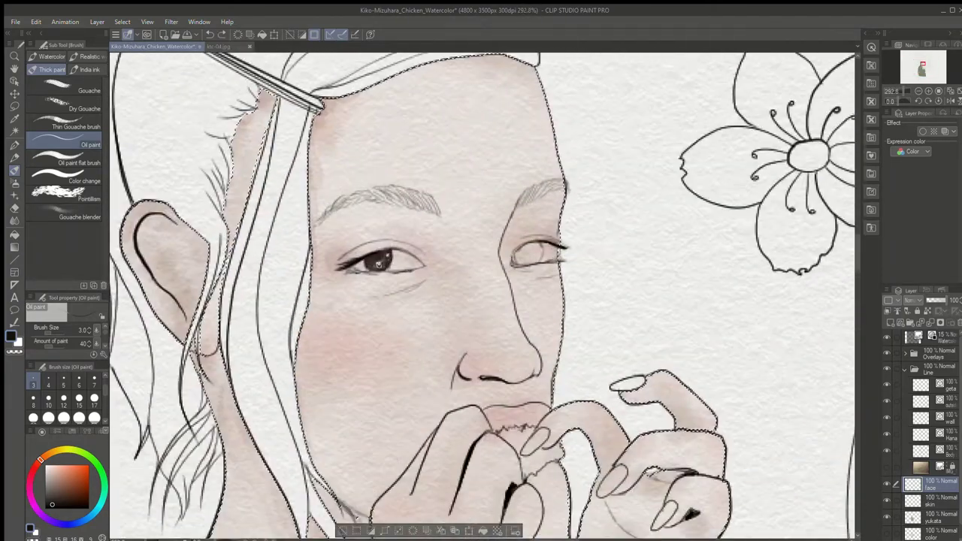
scroll(378, 262, "down", 6)
scroll(425, 213, "up", 7)
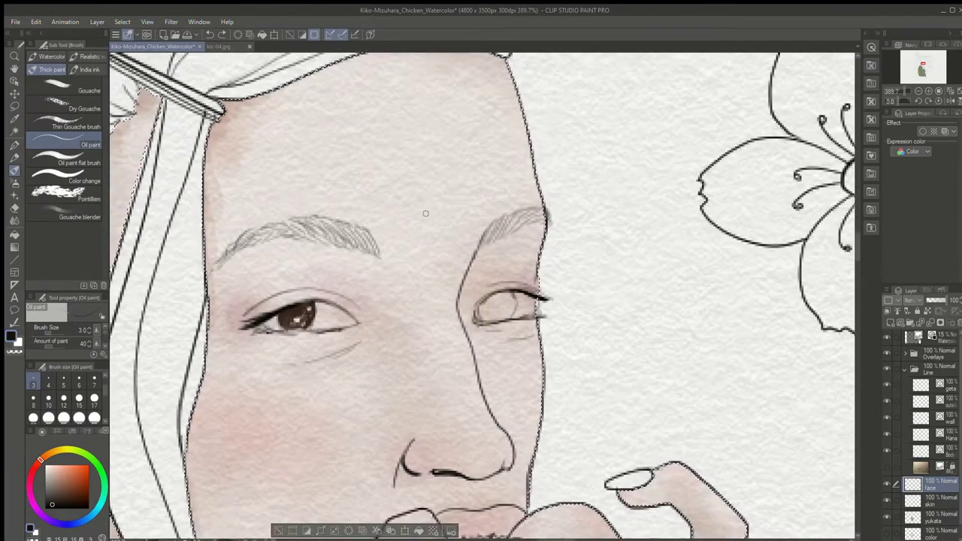
Undo the trial stroke over the far eye and hide the skin layer to isolate the face layer
left_click_drag(450, 257, 502, 313)
key("ctrl+z")
left_click(886, 500)
key("ctrl+z")
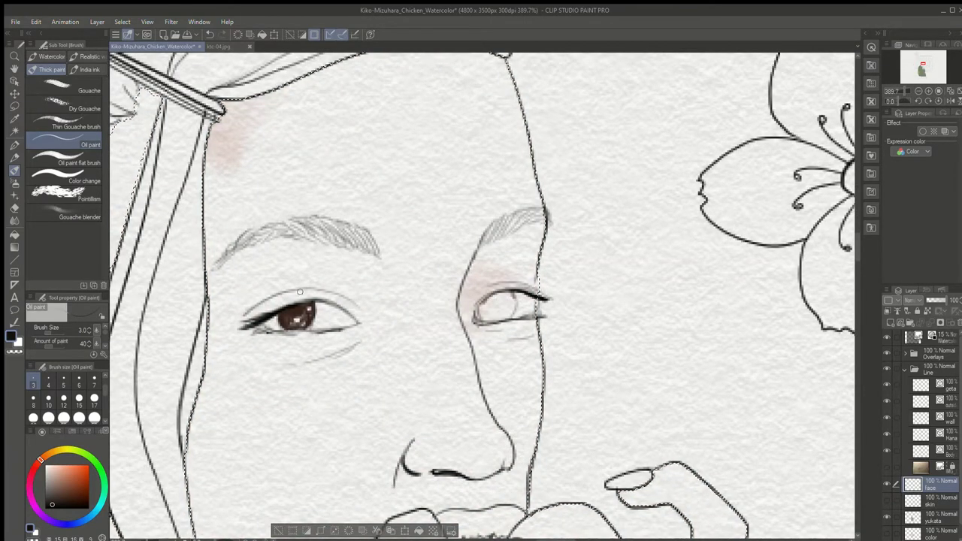
Erase the stray pink tint around the far eye on the face layer with the Hard eraser at size 17
left_click(302, 314, "alt")
mouse_move(498, 302)
left_mouse_down()
mouse_move(487, 316)
mouse_move(473, 300)
mouse_move(394, 274)
left_mouse_up()
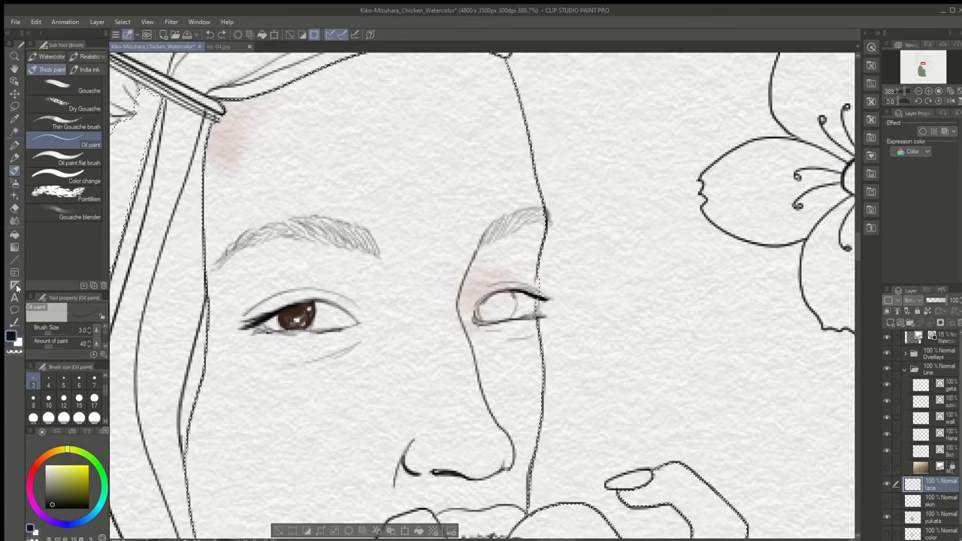
left_click(15, 208)
mouse_move(488, 274)
left_mouse_down()
mouse_move(475, 318)
mouse_move(499, 307)
left_mouse_up()
left_click_drag(226, 176, 239, 168)
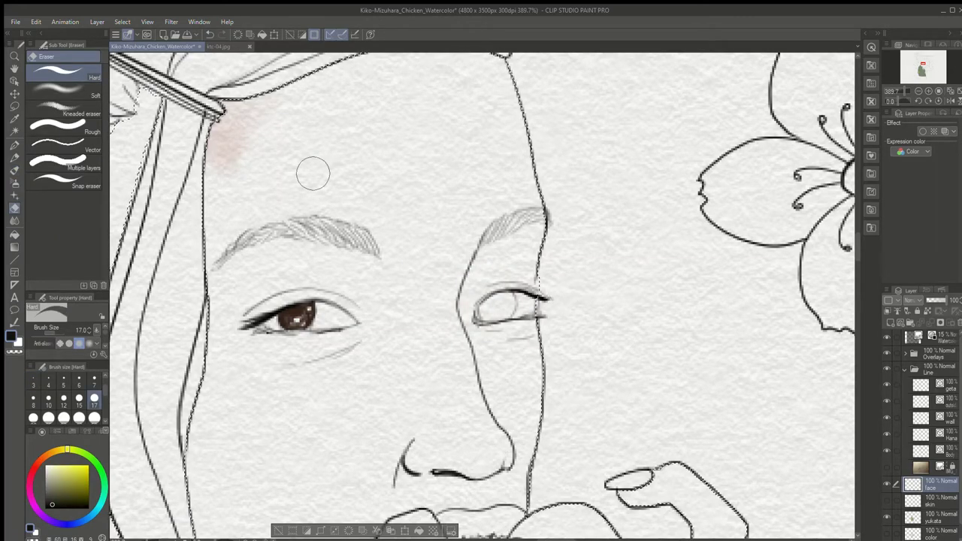
Sample the dark brown from the near iris and paint the far eye's iris with the Oil paint brush at size 3
key("b")
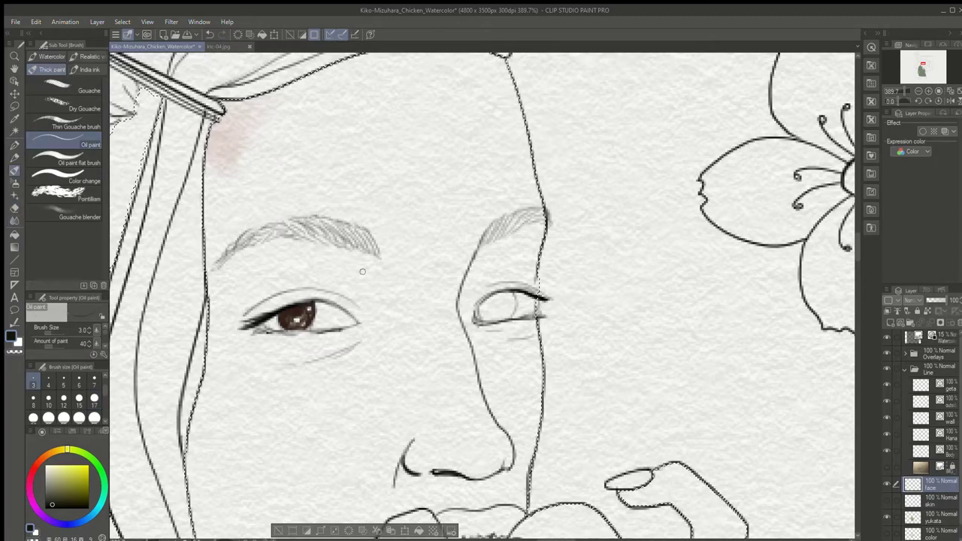
key("i")
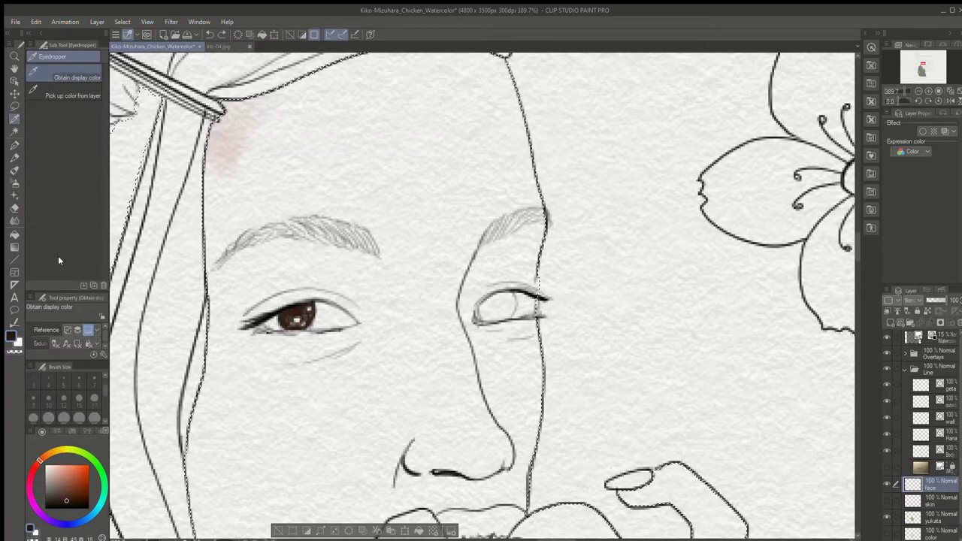
left_click(290, 319)
left_click(14, 171)
scroll(483, 316, "up", 1)
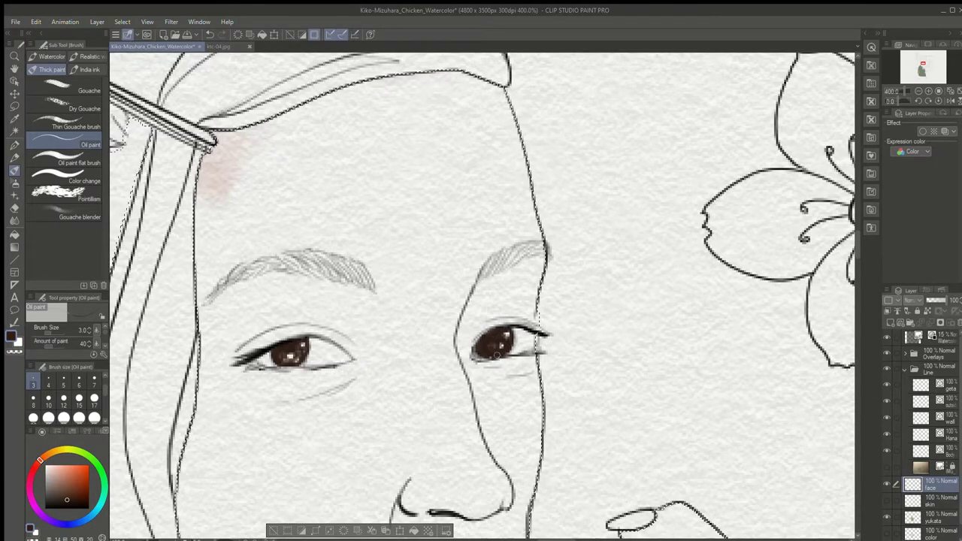
left_click(524, 329, "alt")
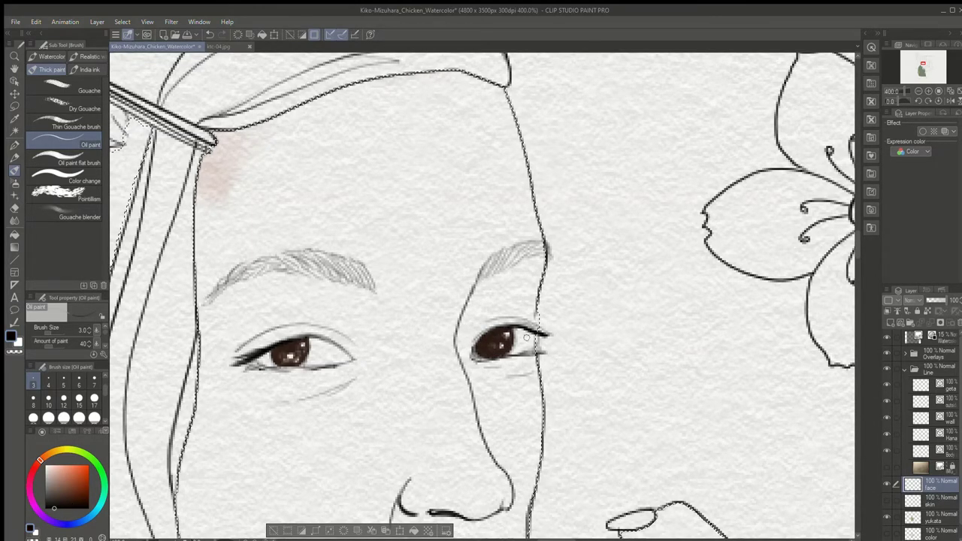
Clean up the face outline around the far eye on the body line layer with the Hard eraser at size 5
key("e")
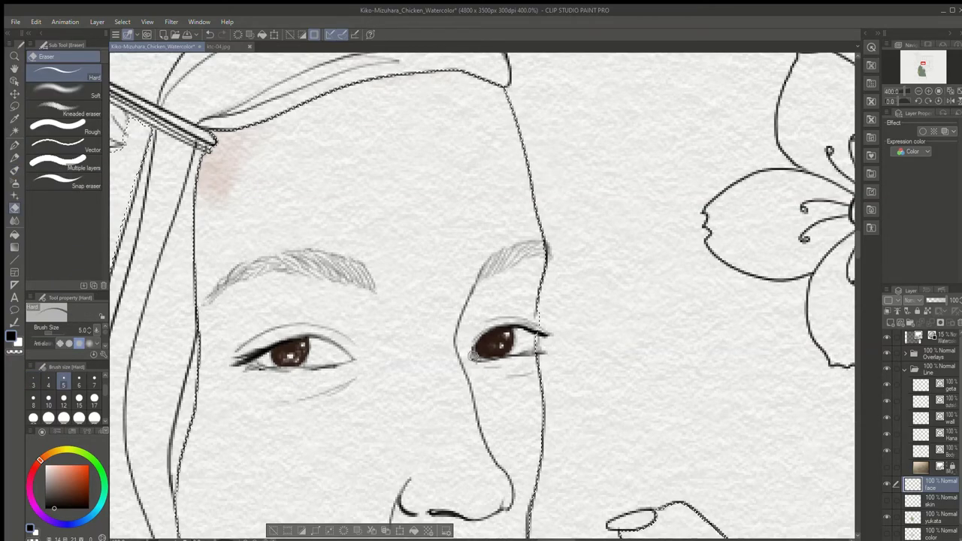
scroll(334, 410, "down", 9)
scroll(334, 411, "up", 4)
scroll(383, 384, "down", 7)
scroll(376, 388, "up", 2)
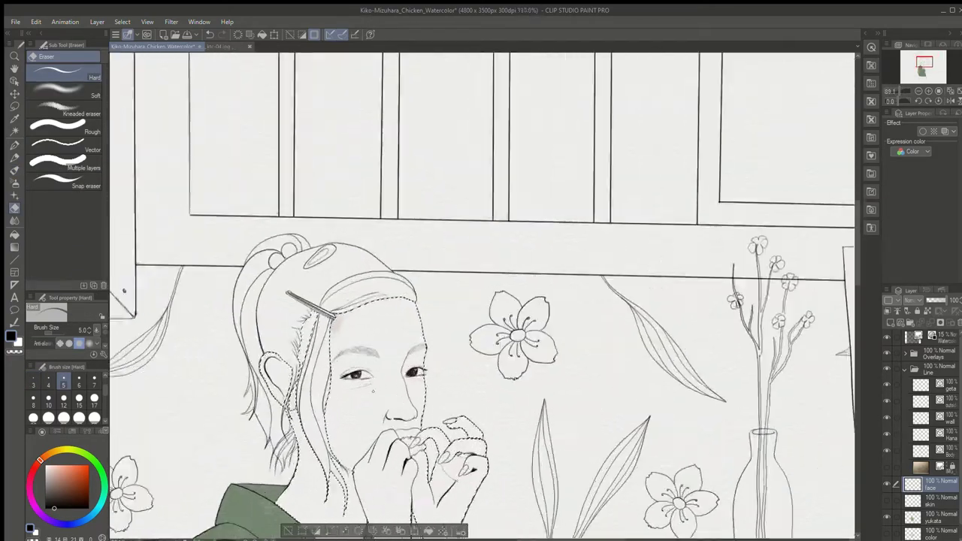
scroll(373, 391, "up", 5)
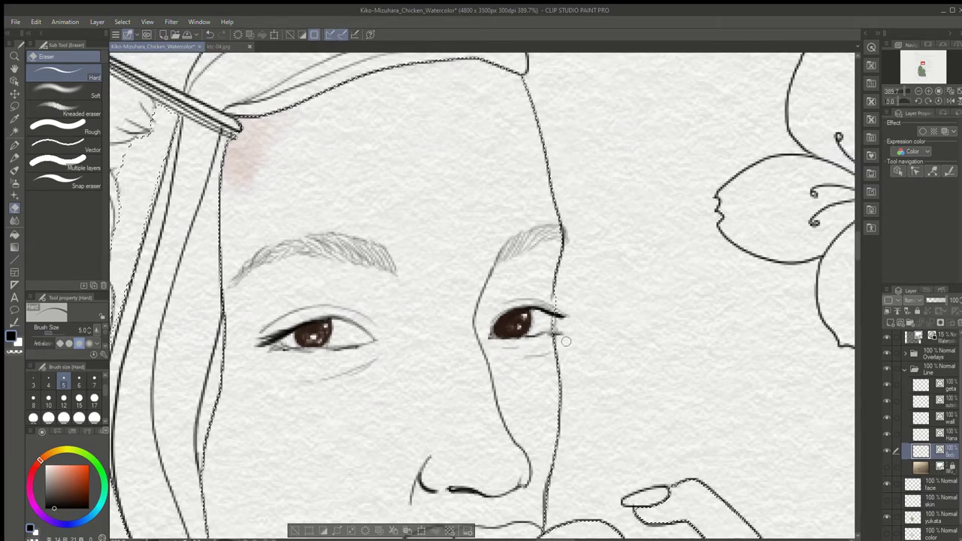
scroll(365, 312, "down", 5)
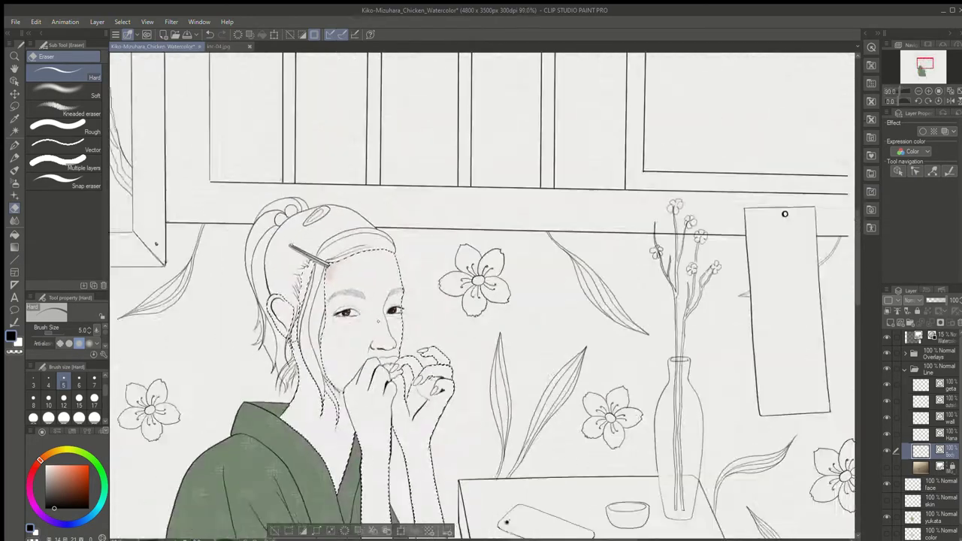
scroll(356, 332, "up", 5)
Show the skin layer again and darken the near eye's upper lid line on the face layer with the Oil paint brush at size 3
key("b")
scroll(299, 212, "up", 1)
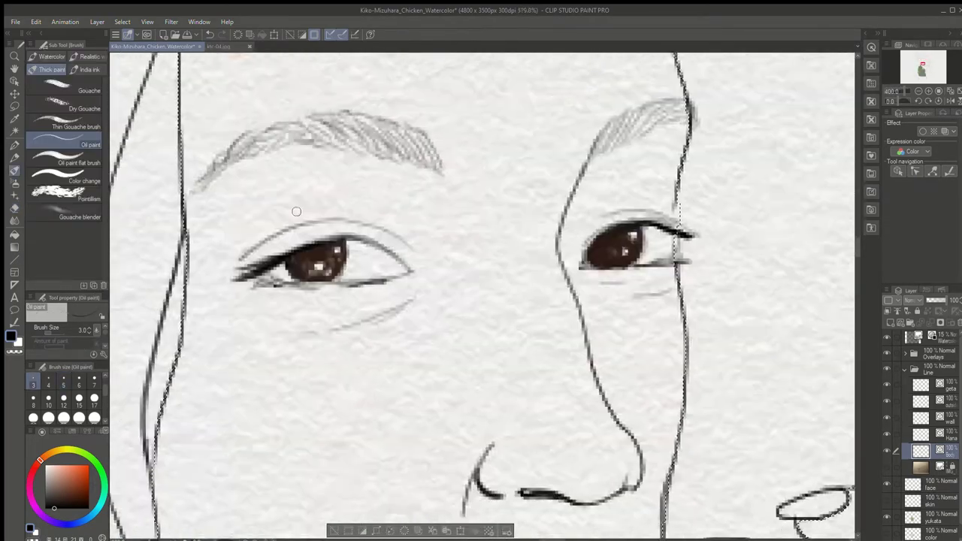
scroll(296, 211, "down", 1)
scroll(532, 199, "down", 5)
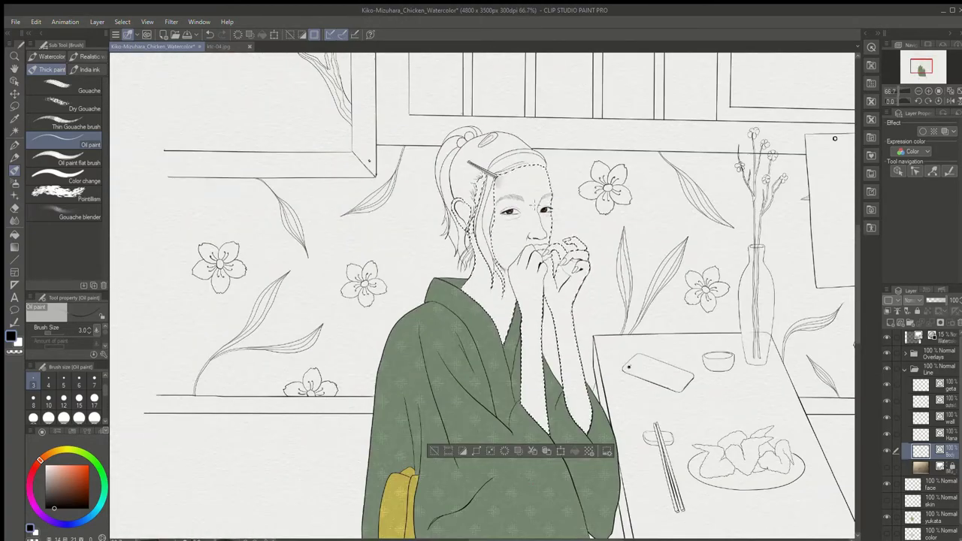
scroll(526, 218, "up", 2)
scroll(530, 224, "up", 4)
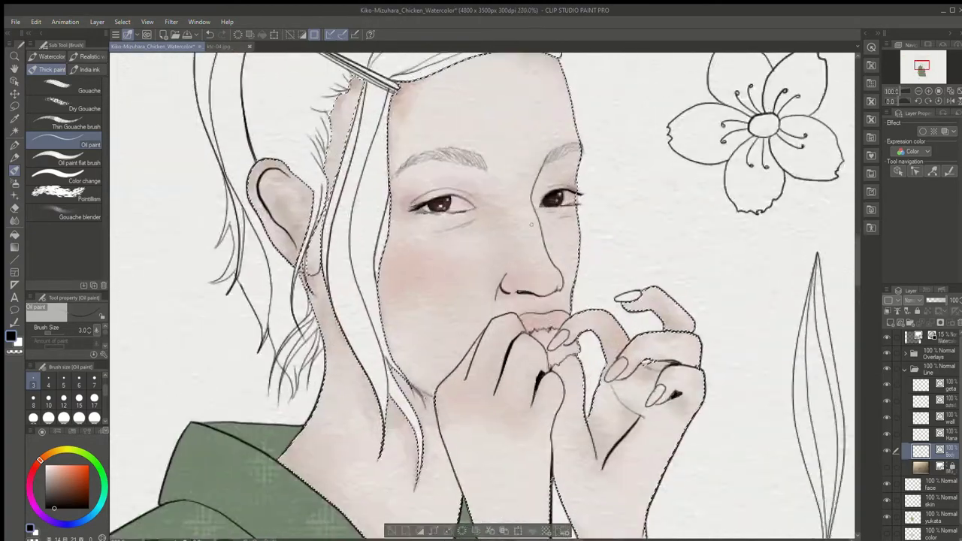
scroll(530, 224, "down", 5)
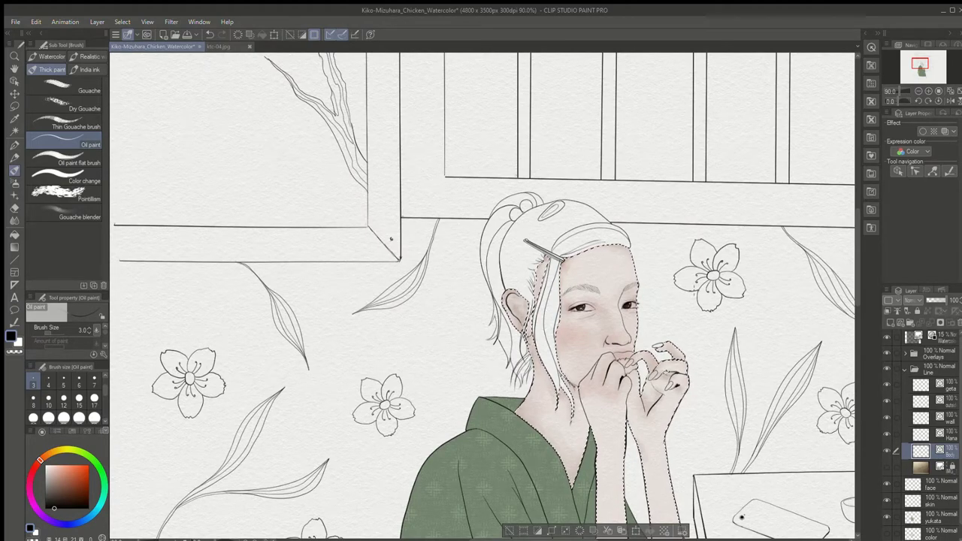
scroll(592, 308, "up", 5)
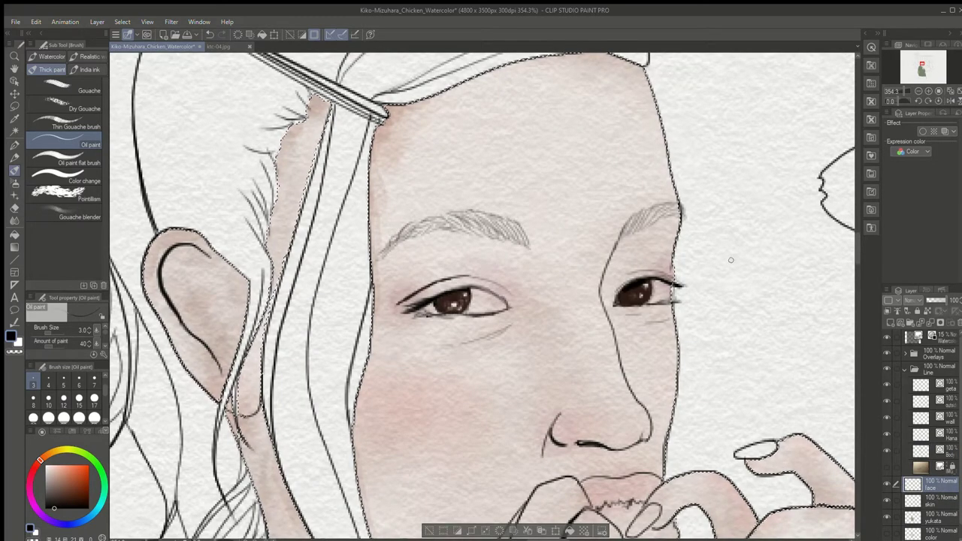
Paint fine lower lashes on both eyes, reducing the Oil paint brush to size 1 and 0.7
left_click_drag(436, 315, 432, 321)
left_click_drag(664, 301, 673, 306)
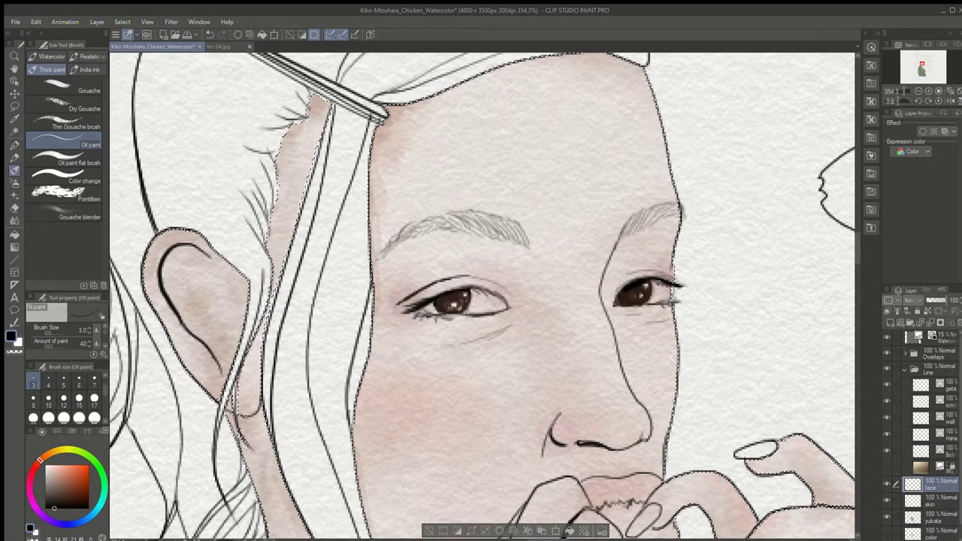
key("bracketleft")
key("bracketleft")
key("bracketleft")
key("bracketleft")
key("ctrl+alt+0")
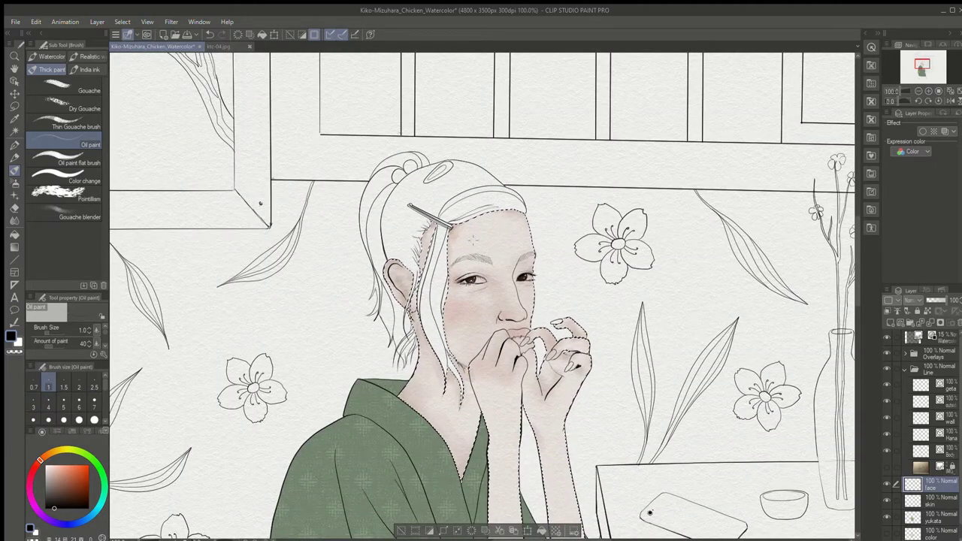
scroll(471, 219, "up", 2)
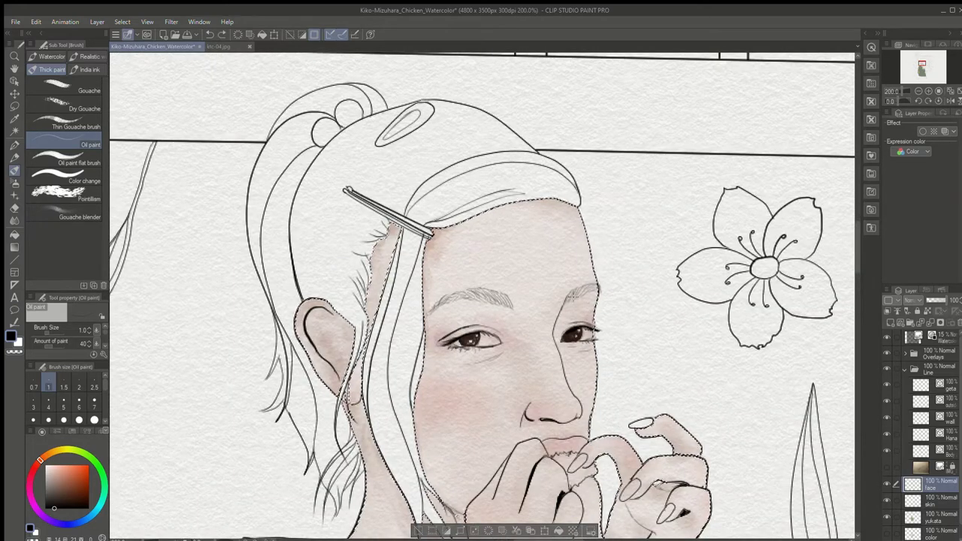
scroll(569, 298, "up", 2)
scroll(569, 297, "down", 2)
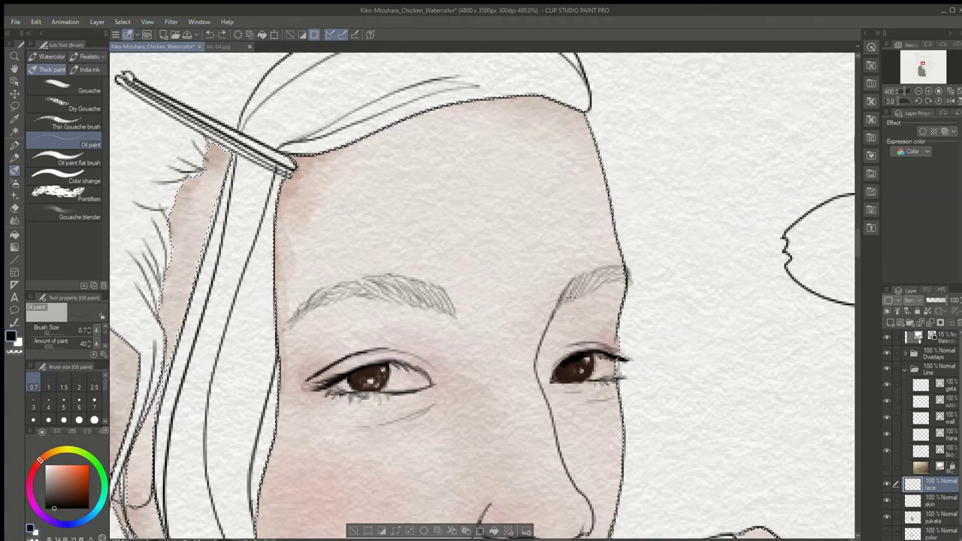
Fill in both eyebrows with fine dark hair strokes on the face layer using the Oil paint brush at size 0.7
scroll(568, 297, "down", 2)
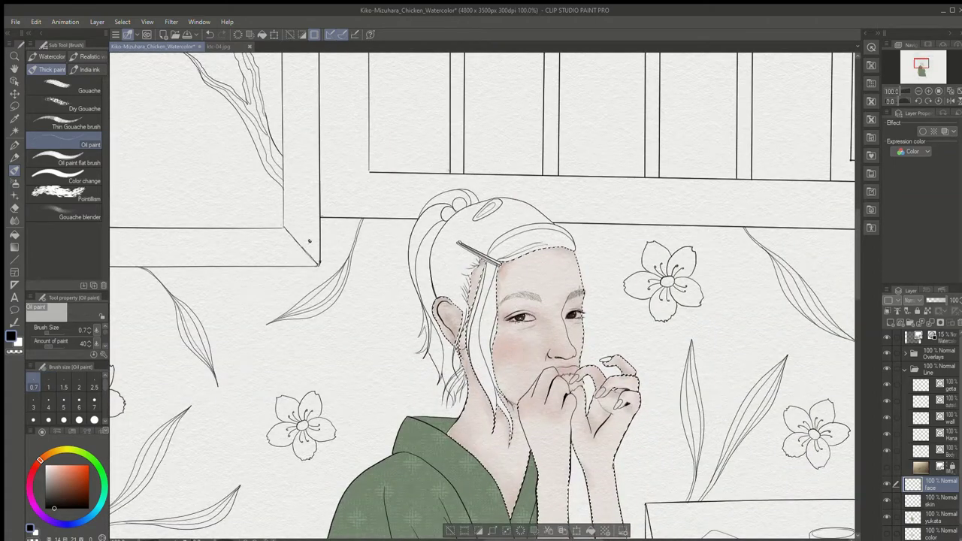
scroll(528, 244, "up", 2)
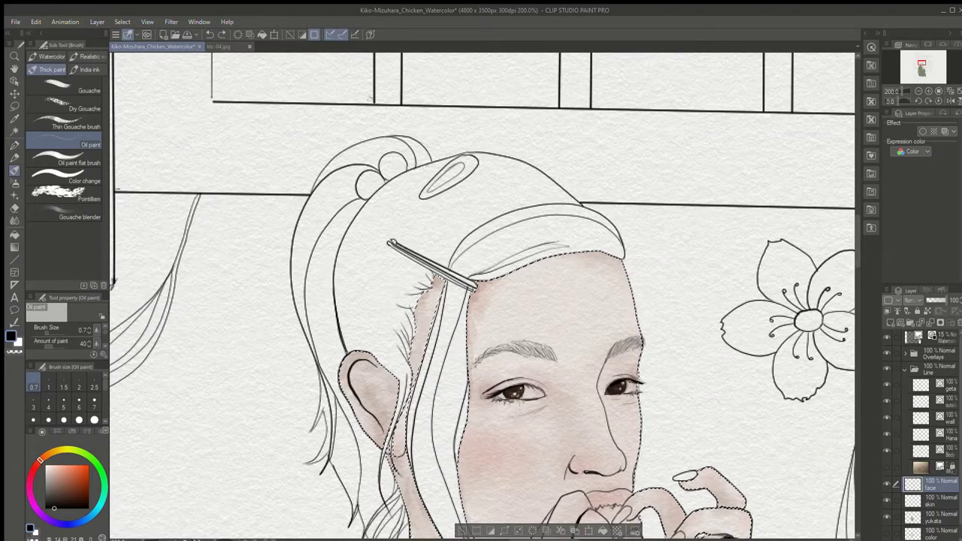
scroll(566, 312, "down", 4)
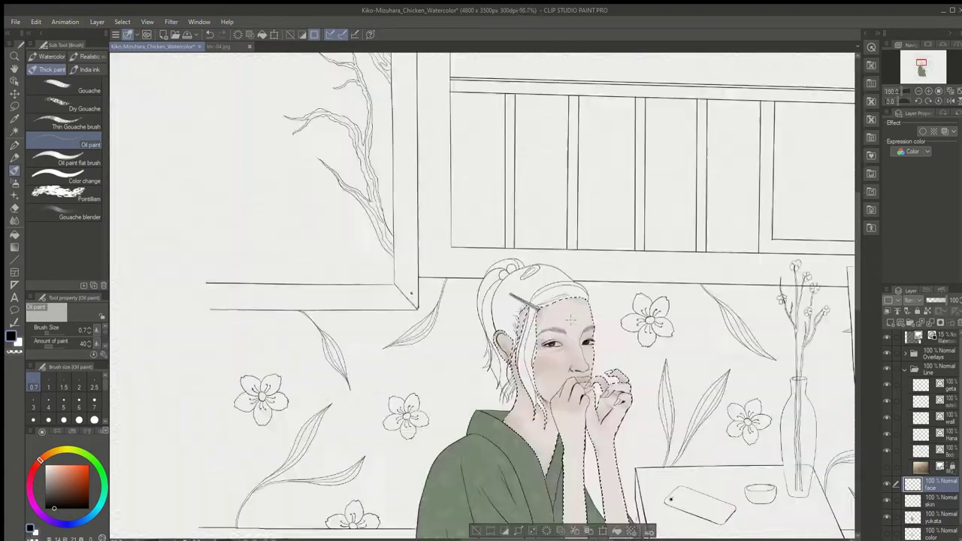
scroll(577, 318, "up", 2)
left_click(885, 483)
scroll(385, 323, "up", 1)
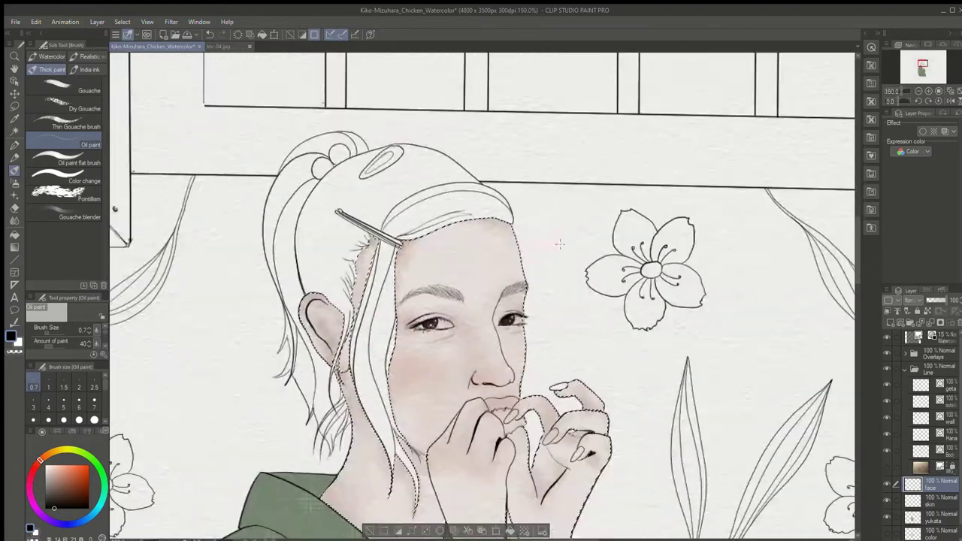
scroll(472, 300, "up", 2)
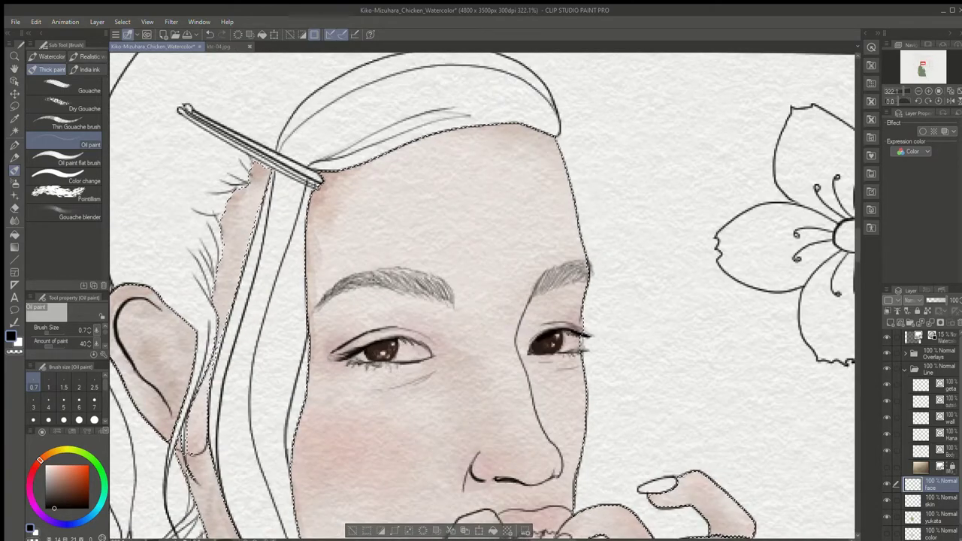
scroll(481, 293, "down", 4)
scroll(481, 293, "up", 2)
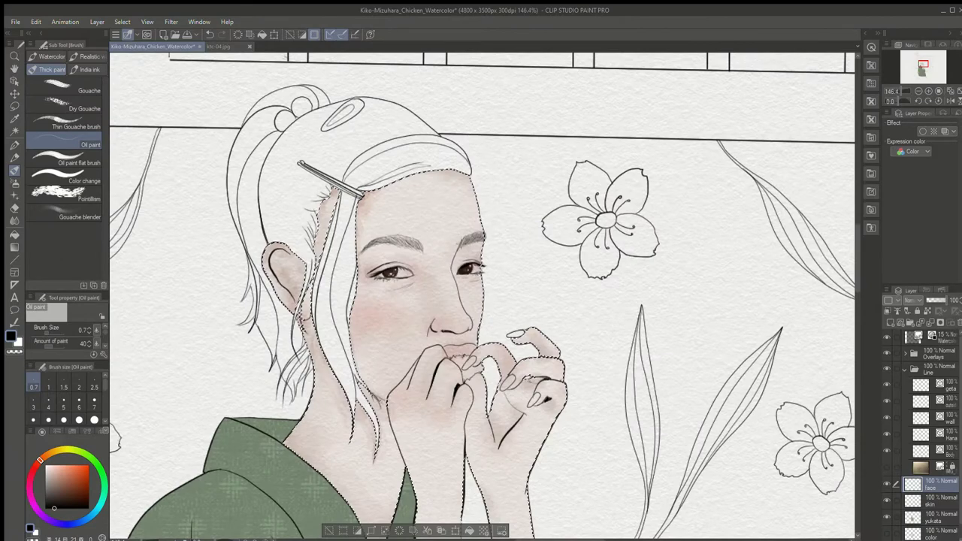
scroll(544, 207, "down", 3)
scroll(544, 207, "up", 2)
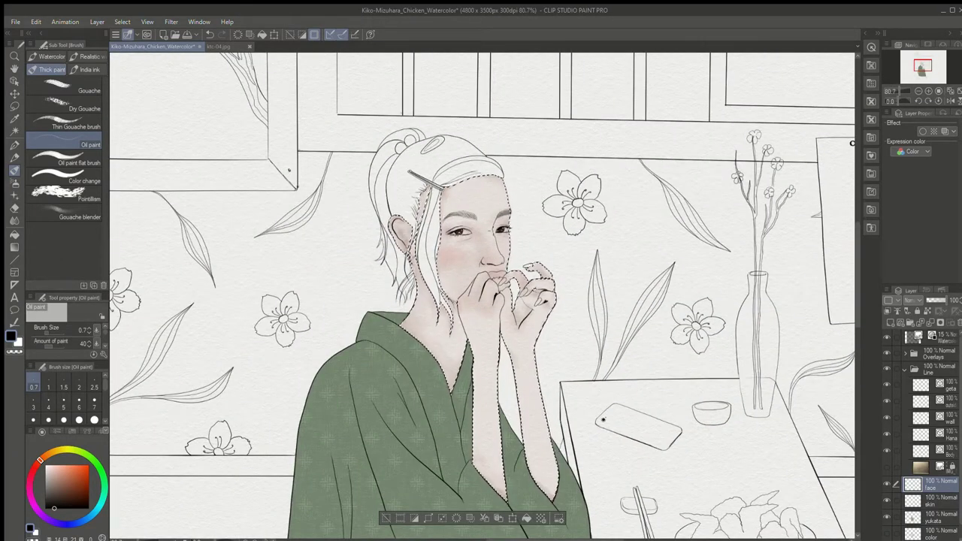
Add a layer named "skin shadow" above the face layer and set up the Round watercolor brush with a muted brown
scroll(477, 211, "up", 2)
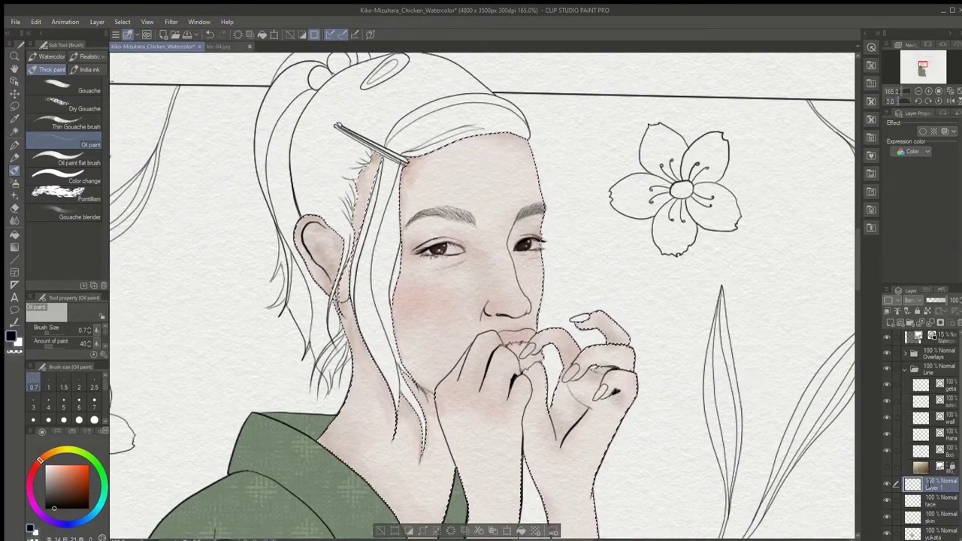
left_click(86, 56)
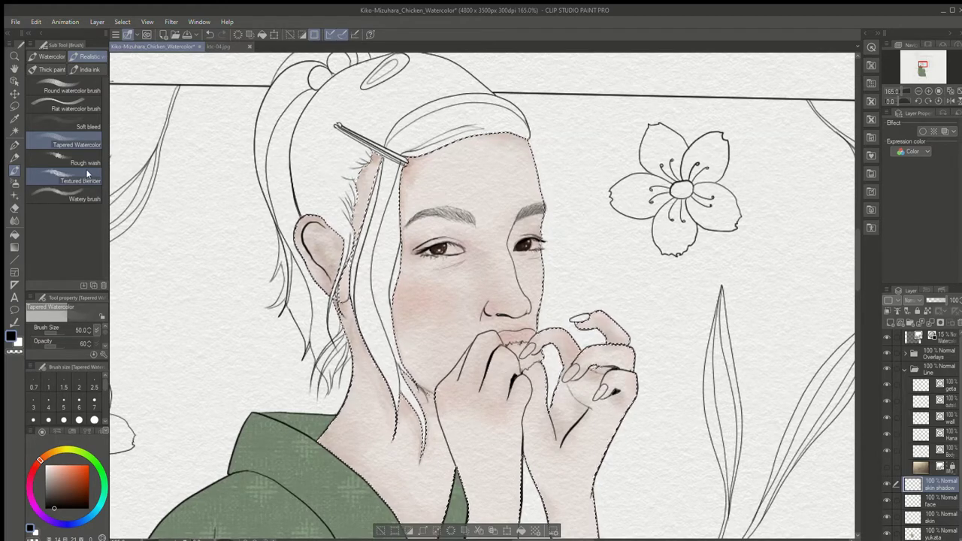
left_click(75, 126)
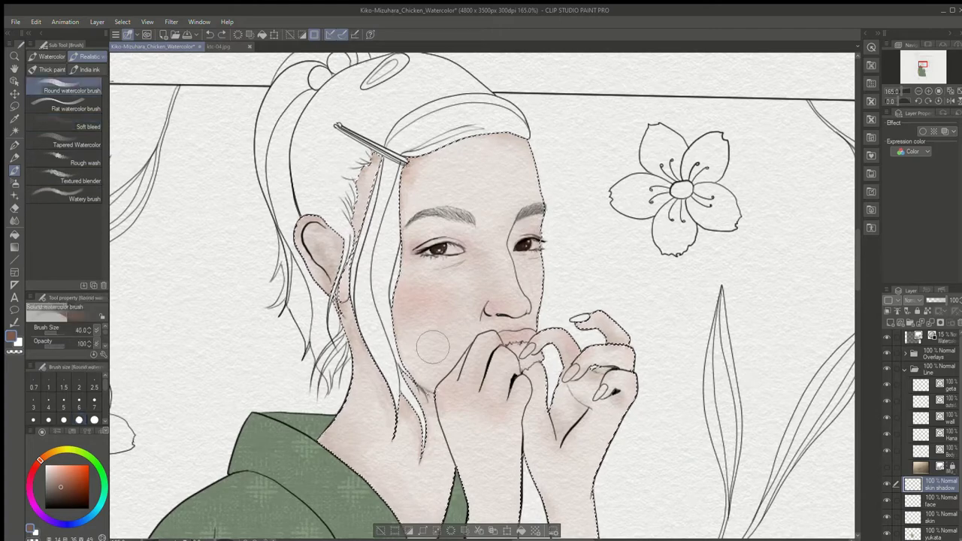
left_click(75, 198)
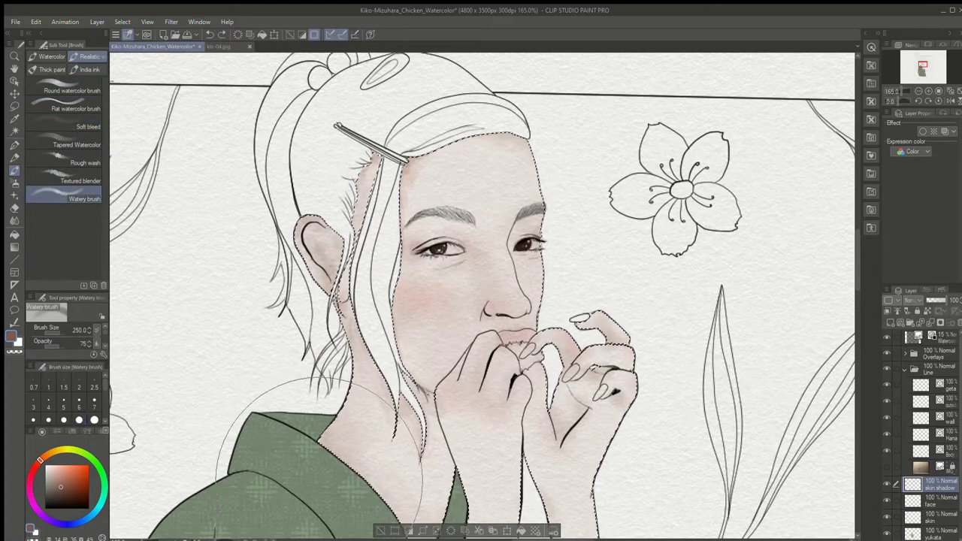
double_click(934, 488)
type("skin shadow")
key("Return")
left_click(59, 117)
left_click(63, 88)
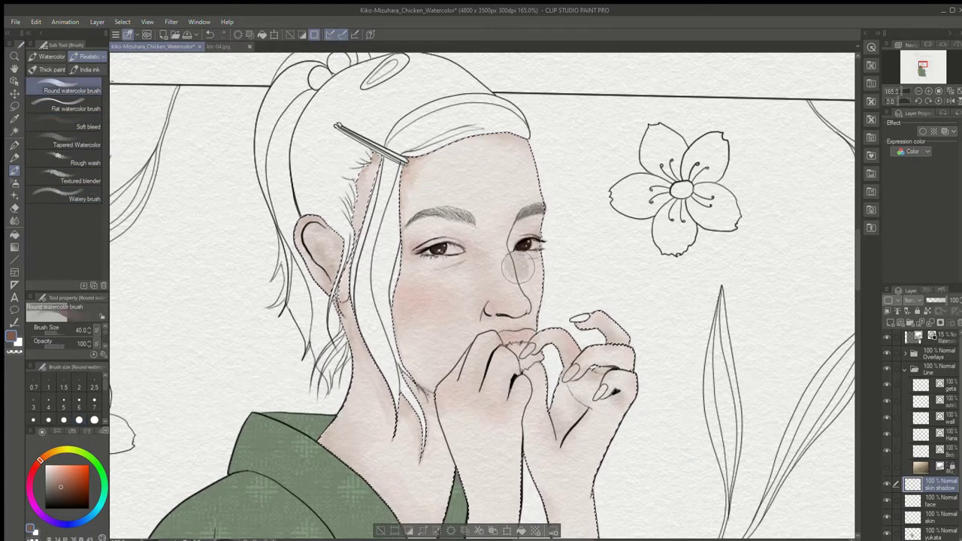
Hide the paper texture layer and shade the far side of the nose on the skin shadow layer with the brush at size 7
left_click(936, 337)
left_click(887, 353)
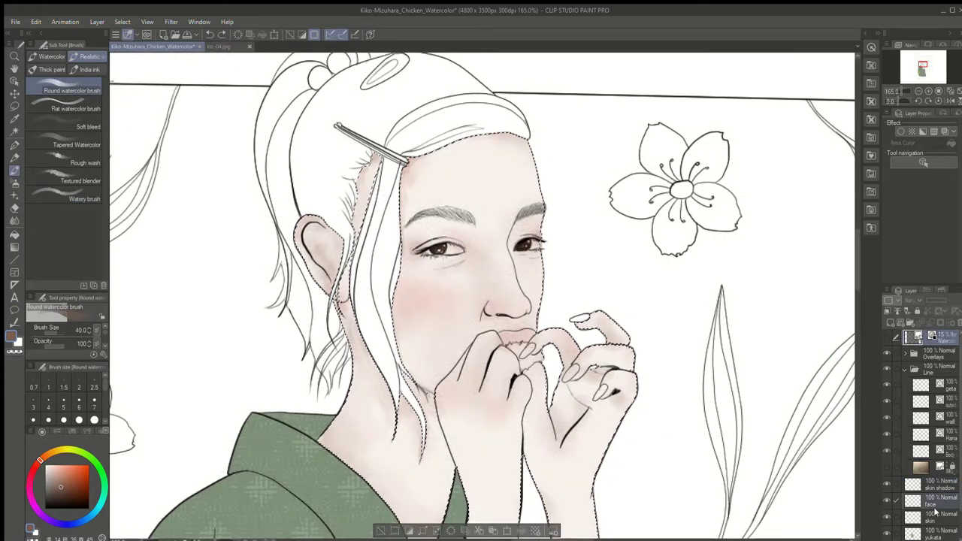
left_click(931, 484)
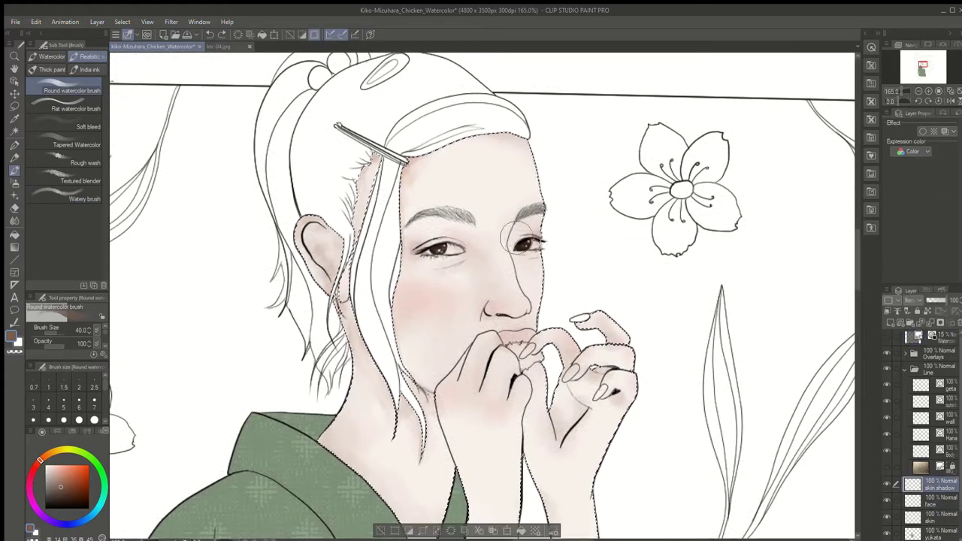
left_click(48, 407)
key("bracketright")
key("bracketright")
key("bracketright")
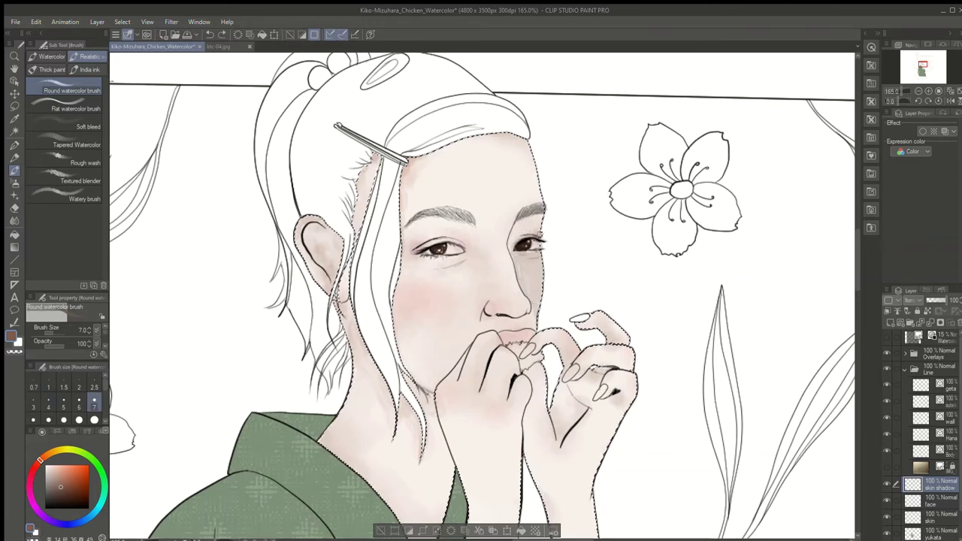
Show the paper texture again and shade the face edges and the neck below the jaw with the brush at size 6
left_click(887, 338)
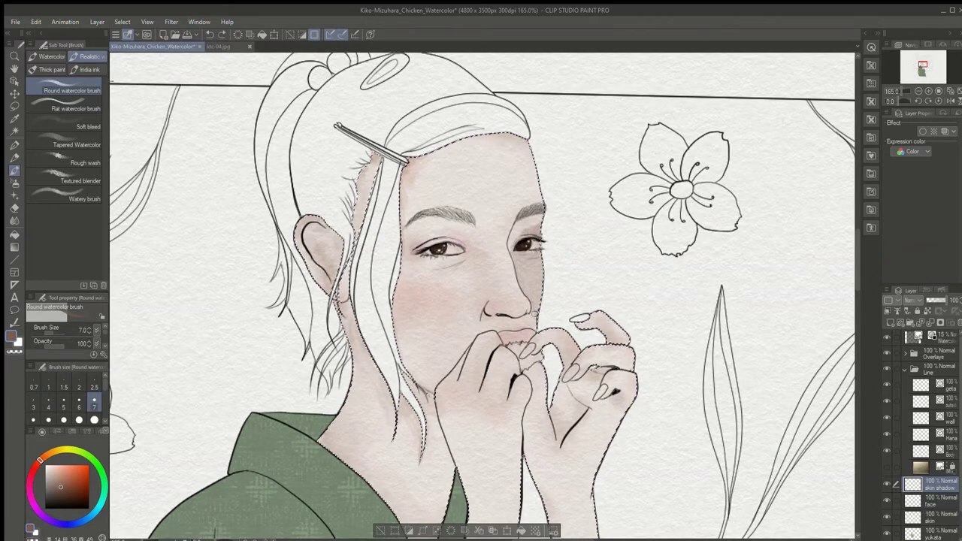
key("bracketleft")
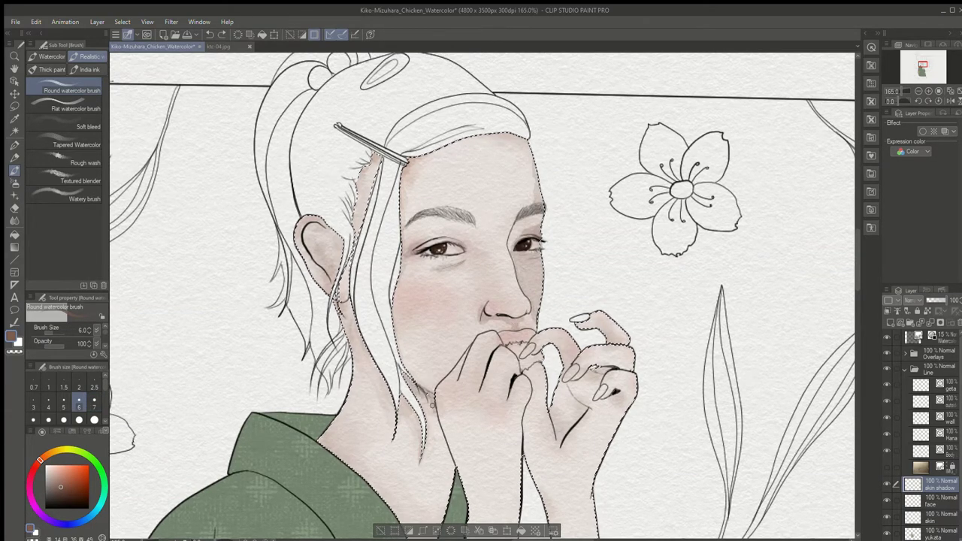
left_click_drag(434, 412, 447, 443)
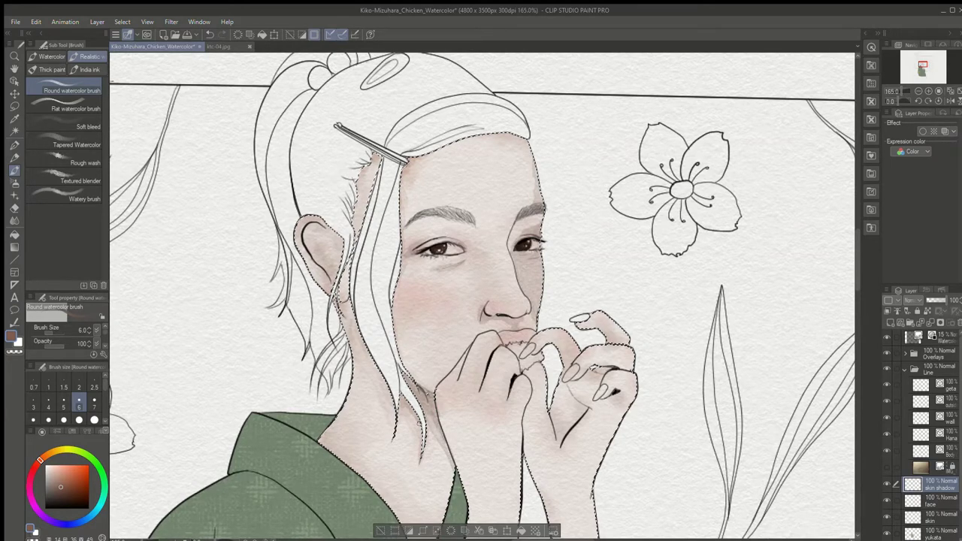
Sample a light skin tone and lower the skin shadow layer's opacity to 65%
left_click(352, 316, "alt")
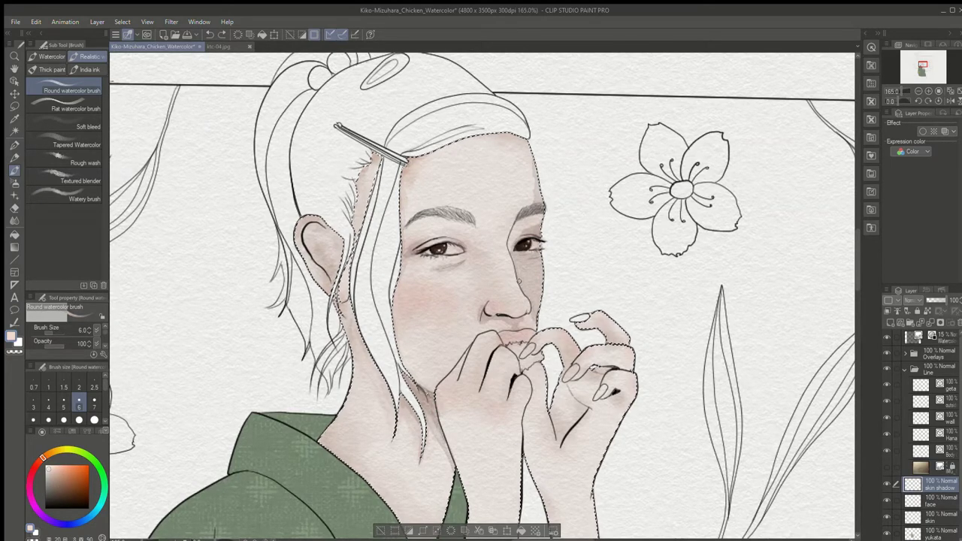
left_click_drag(943, 300, 937, 300)
scroll(556, 255, "down", 5)
scroll(413, 288, "up", 4)
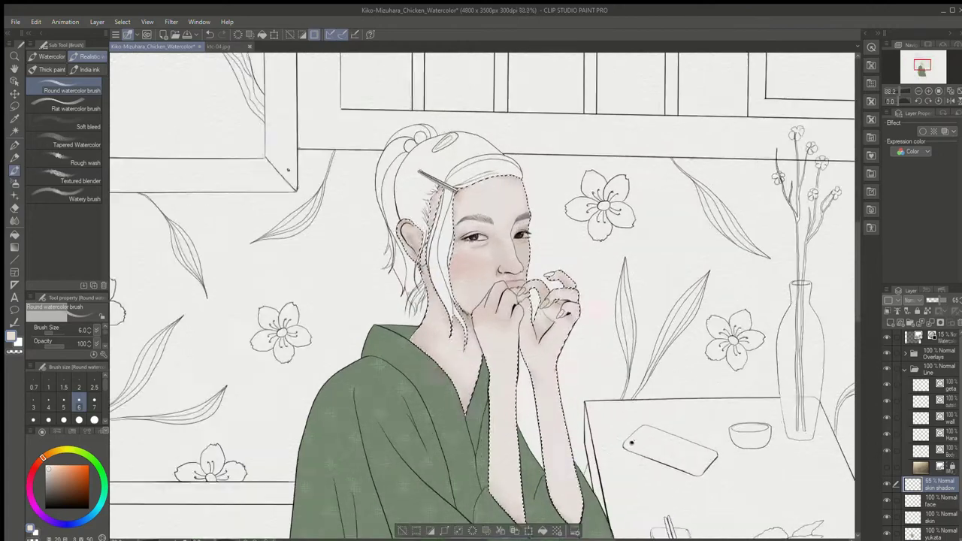
Add a layer above skin shadow and shade the face edges, ear, neck and hands in muted blue with Soft bleed at size 10
left_click(889, 321)
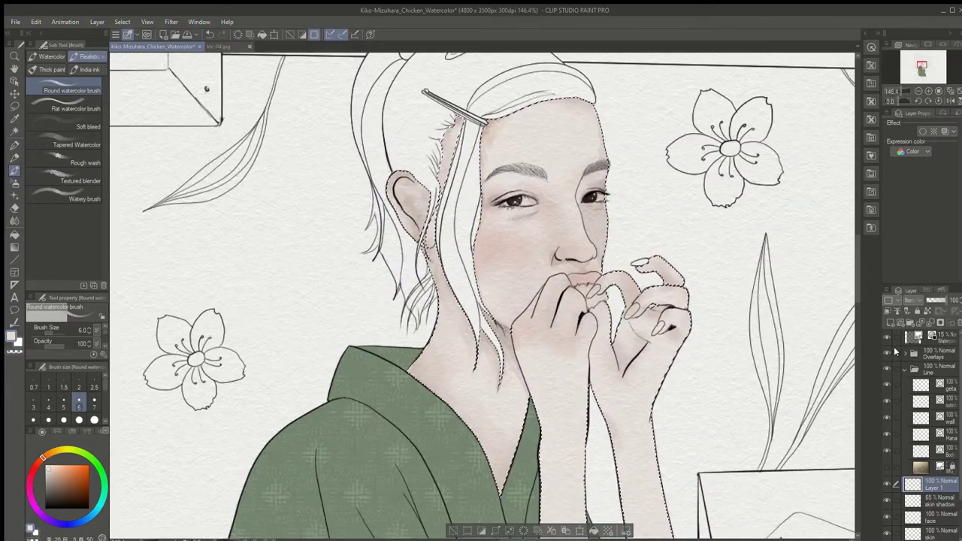
left_click(75, 126)
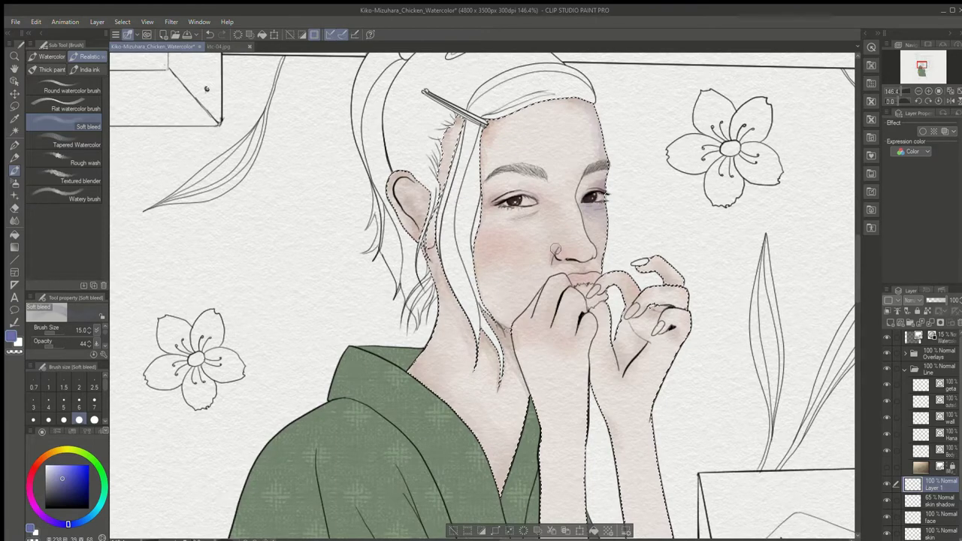
key("bracketleft")
key("bracketleft")
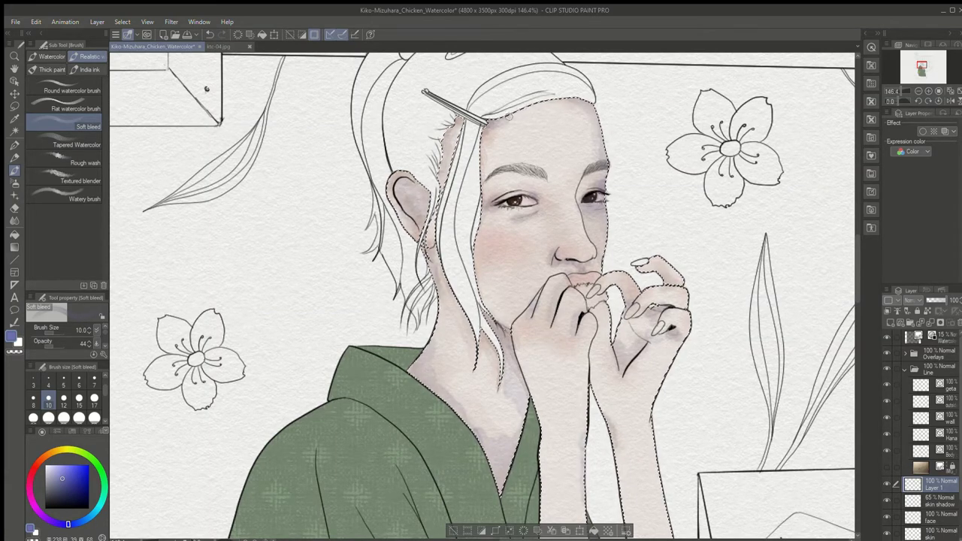
scroll(454, 350, "down", 4)
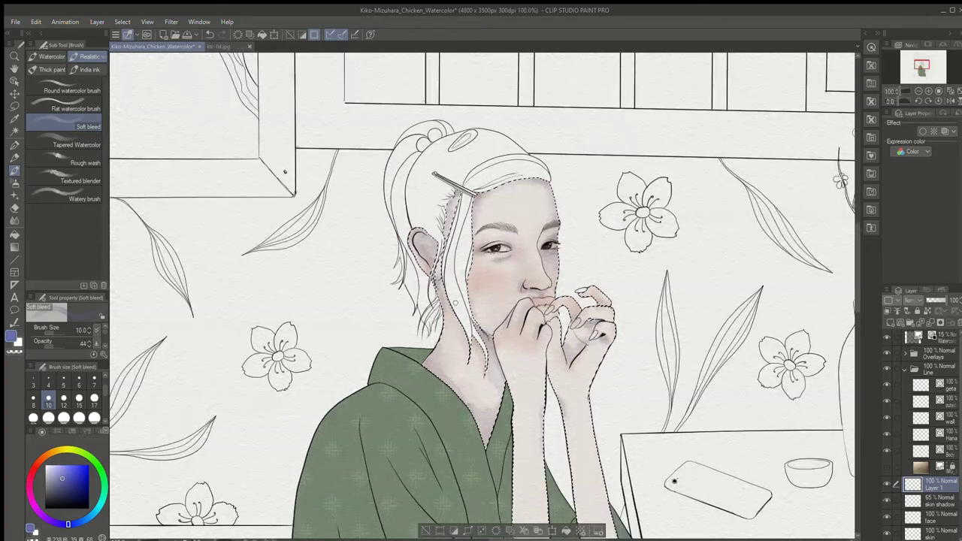
Soften the blue skin shading with the Textured blender at size 12 and opacity 80
left_click(66, 179)
scroll(101, 336, "down", 5)
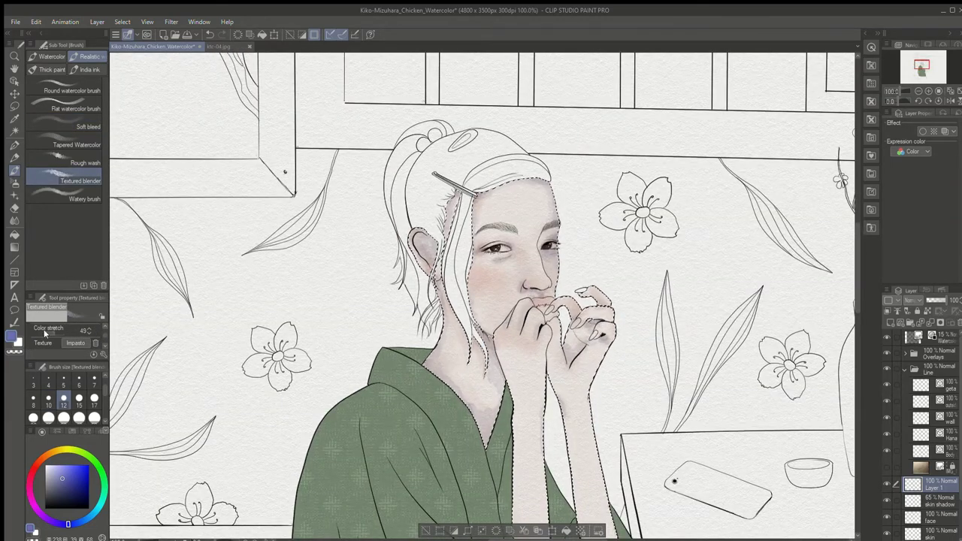
scroll(45, 333, "up", 5)
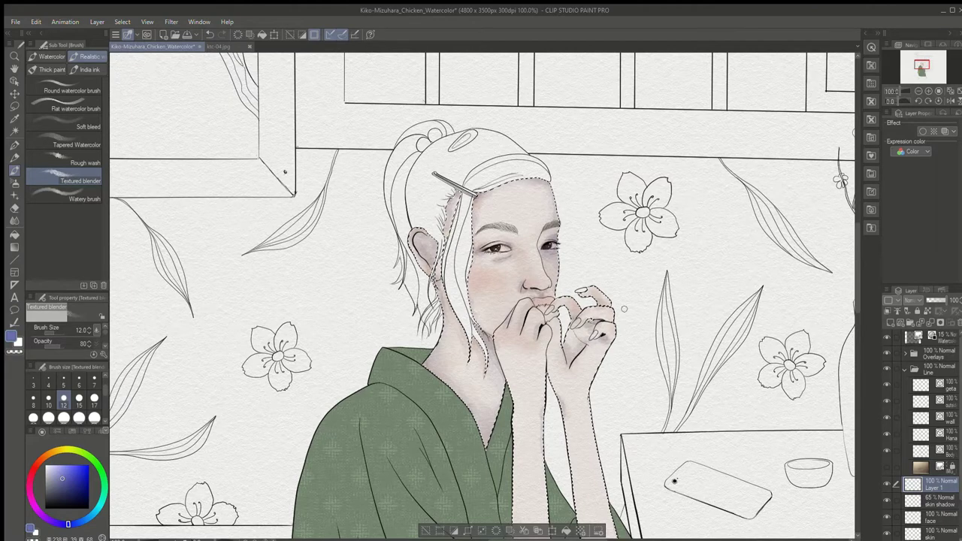
Lower the blue shading layer's opacity to 43%, compare the skin with and without it, and save the file
mouse_move(936, 301)
left_mouse_down()
mouse_move(923, 300)
mouse_move(942, 299)
left_mouse_up()
scroll(481, 323, "down", 3)
scroll(511, 297, "up", 6)
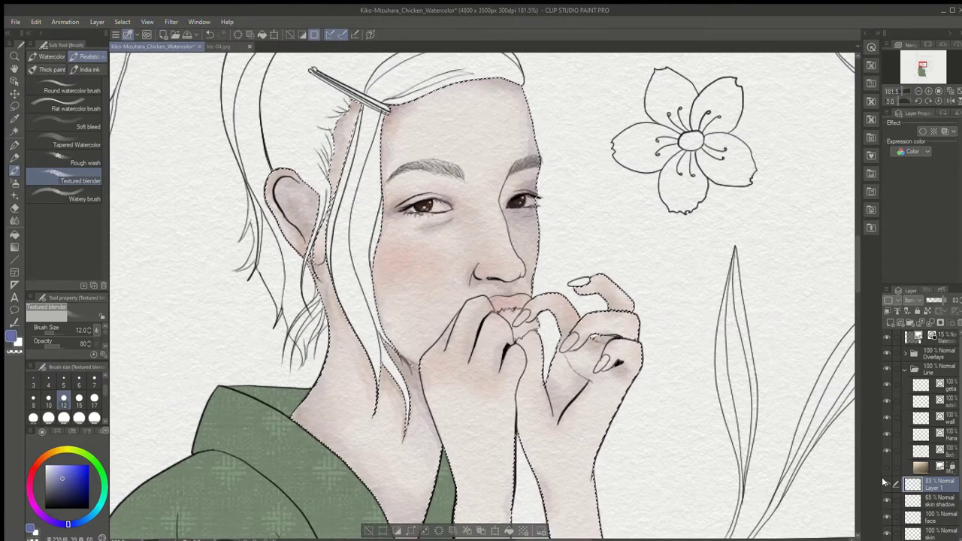
left_click(886, 484)
left_click(886, 484)
left_click_drag(942, 300, 934, 301)
left_click(885, 483)
left_click(885, 484)
key("ctrl+s")
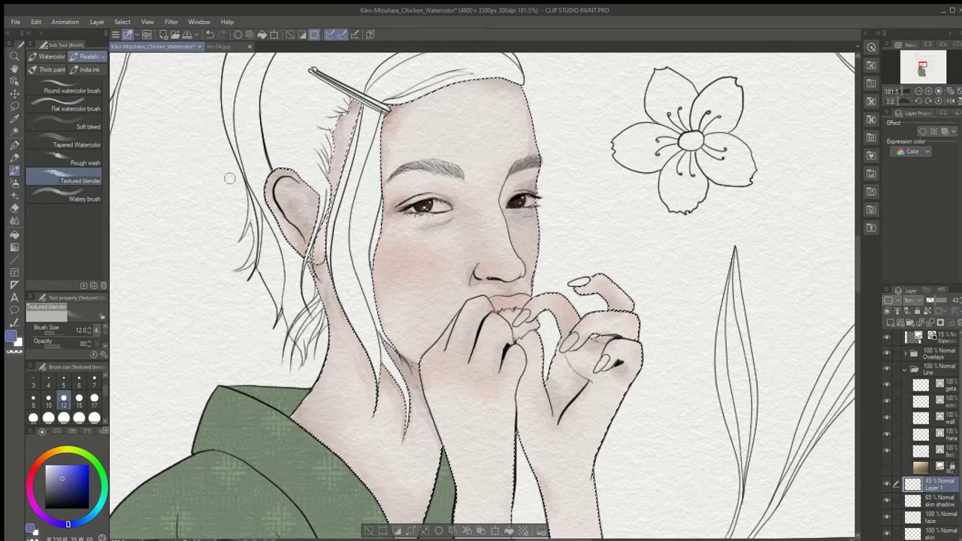
key("ctrl+s")
Restore the skin selection and shade the forearms near the sleeve openings with Soft bleed at size 10
scroll(241, 178, "down", 5)
key("ctrl+d")
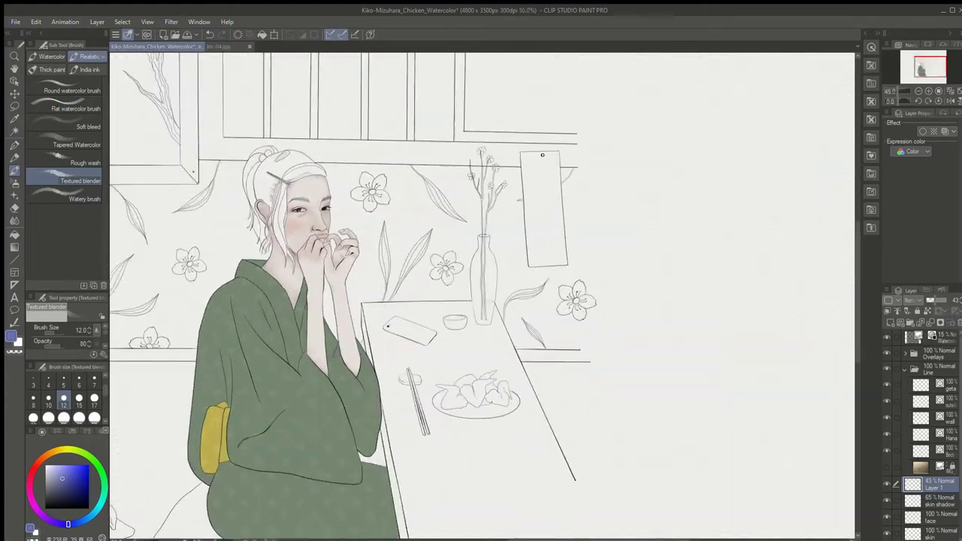
key("ctrl+shift+d")
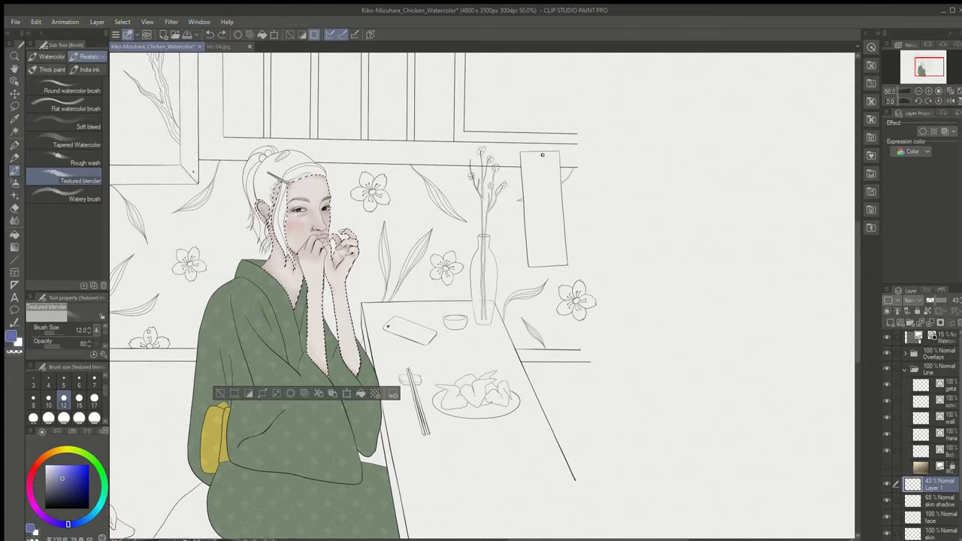
left_click(62, 125)
scroll(343, 383, "up", 5)
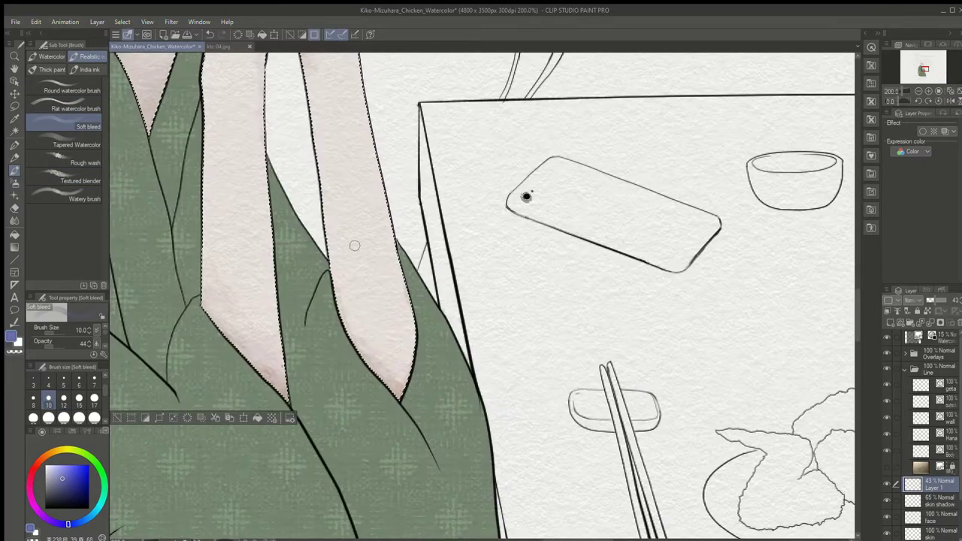
scroll(299, 193, "down", 4)
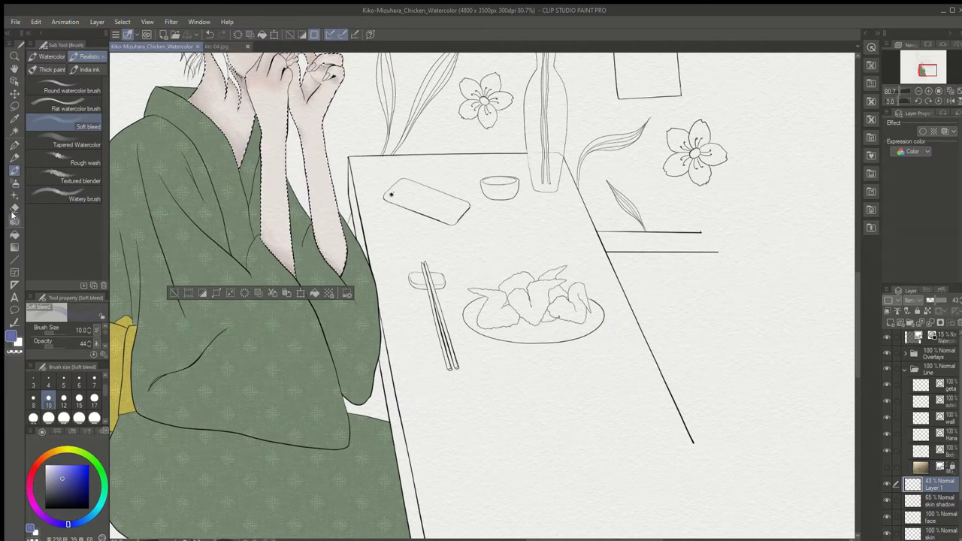
Paint the lowest fingernail red on a new layer above skin shadow 2 with the Oil paint brush at size 2.5
scroll(213, 100, "up", 3)
left_click_drag(213, 100, 165, 391)
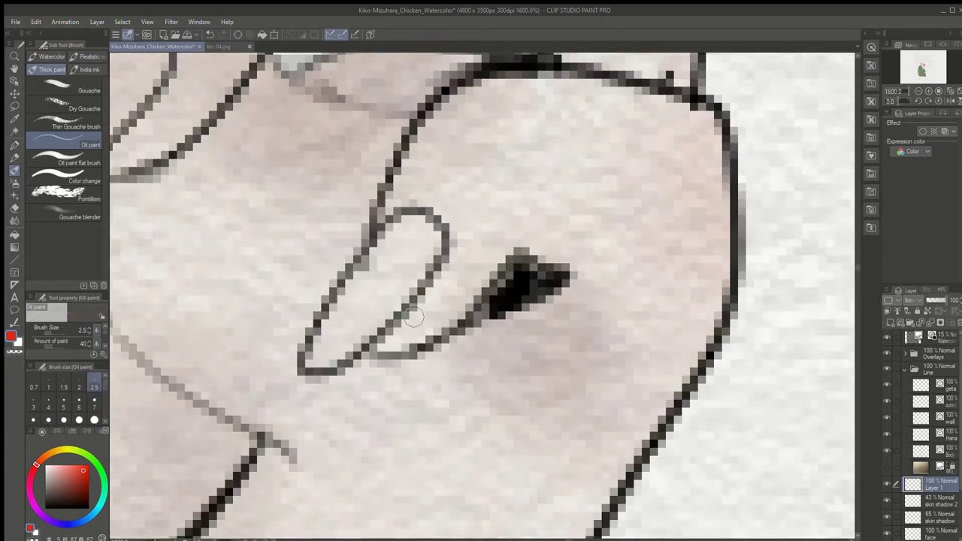
left_click_drag(353, 323, 406, 262)
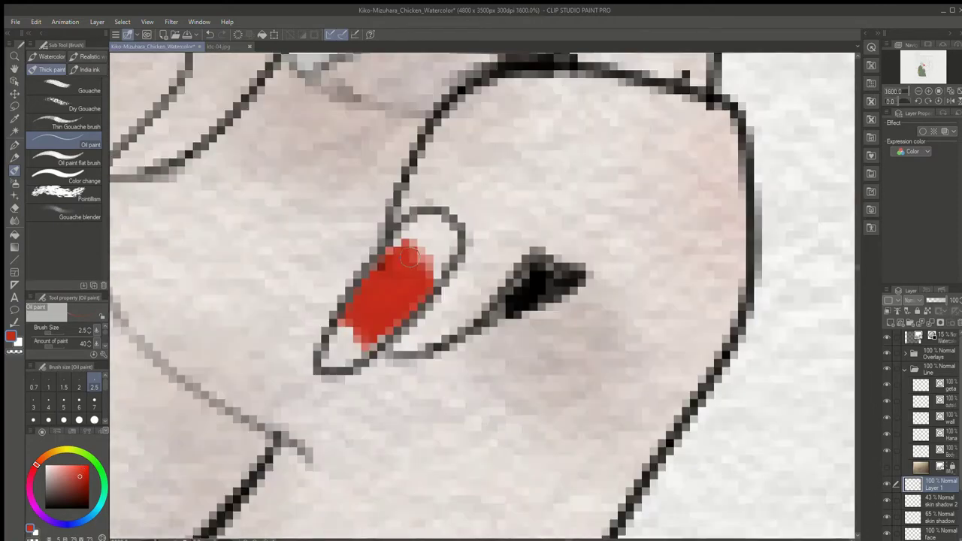
mouse_move(409, 256)
left_mouse_down()
mouse_move(378, 260)
mouse_move(336, 342)
left_mouse_up()
mouse_move(398, 319)
left_mouse_down()
mouse_move(429, 245)
mouse_move(386, 289)
mouse_move(419, 263)
left_mouse_up()
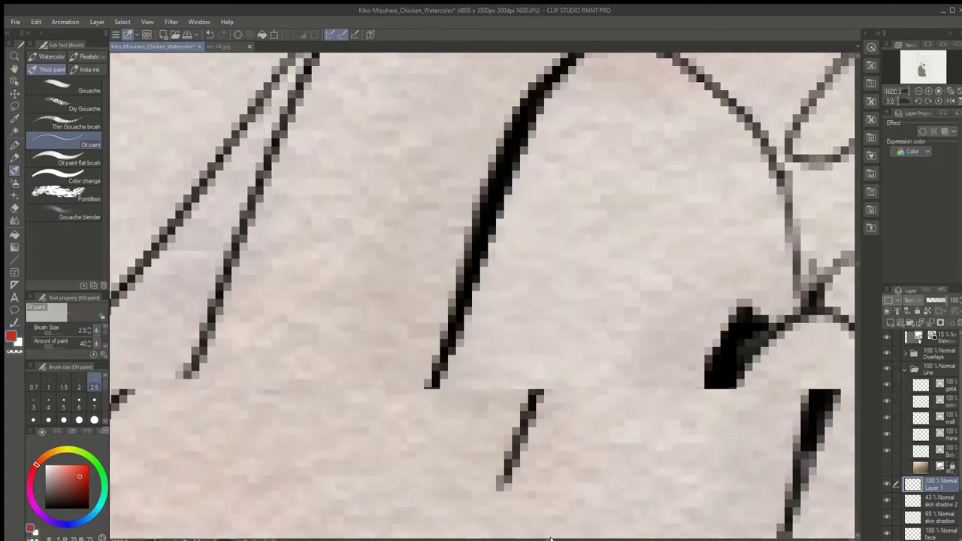
Fill the next fingernail above it and the nail of the uppermost raised finger with the same red
mouse_move(309, 310)
left_mouse_down()
mouse_move(378, 261)
mouse_move(362, 267)
left_mouse_up()
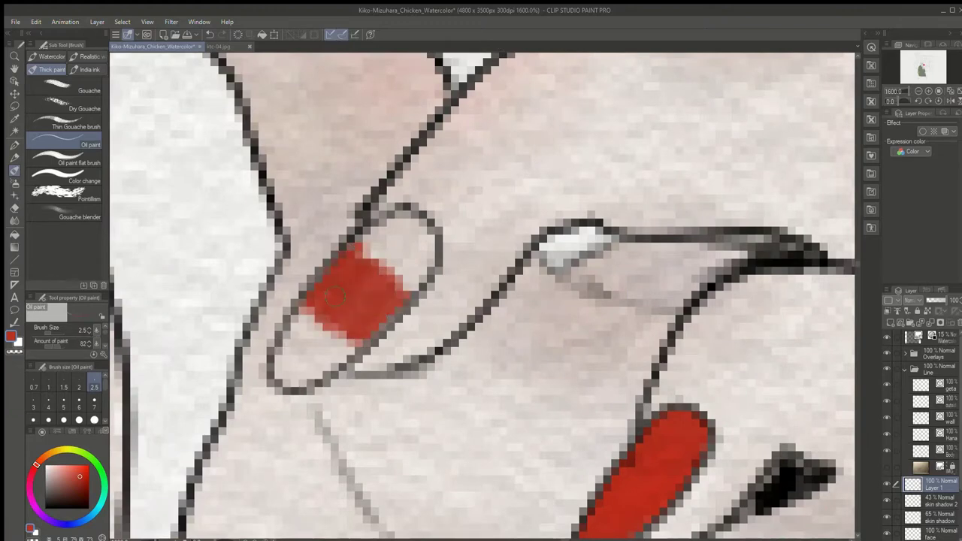
left_click_drag(335, 296, 314, 362)
scroll(101, 329, "down", 2)
mouse_move(398, 284)
left_mouse_down()
mouse_move(393, 246)
mouse_move(373, 250)
mouse_move(405, 226)
mouse_move(422, 230)
mouse_move(285, 359)
mouse_move(322, 274)
left_mouse_up()
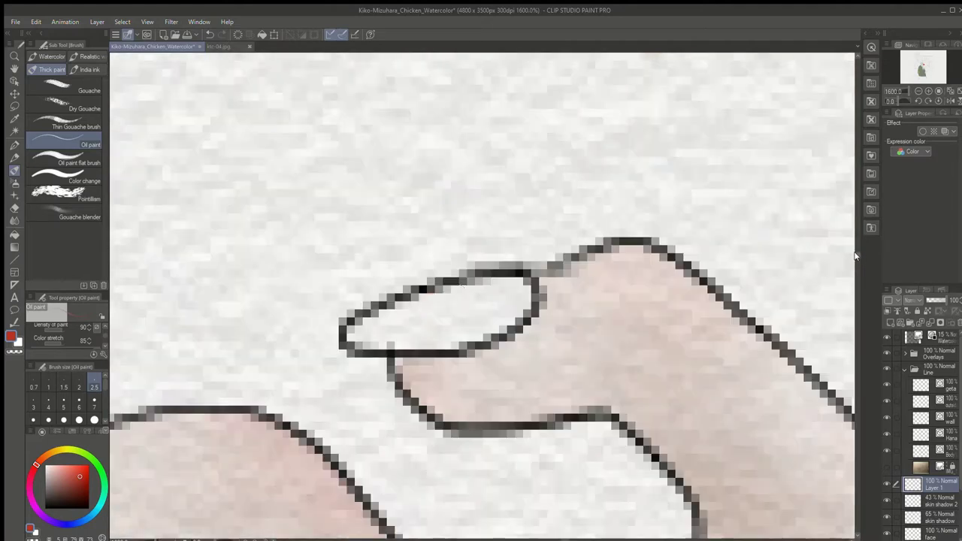
mouse_move(376, 323)
left_mouse_down()
mouse_move(458, 301)
mouse_move(361, 338)
mouse_move(433, 331)
mouse_move(518, 291)
mouse_move(368, 328)
mouse_move(450, 301)
left_mouse_up()
Clean up the body line art around the uppermost fingernail with the Hard eraser at size 1.5
left_click(942, 449)
key("e")
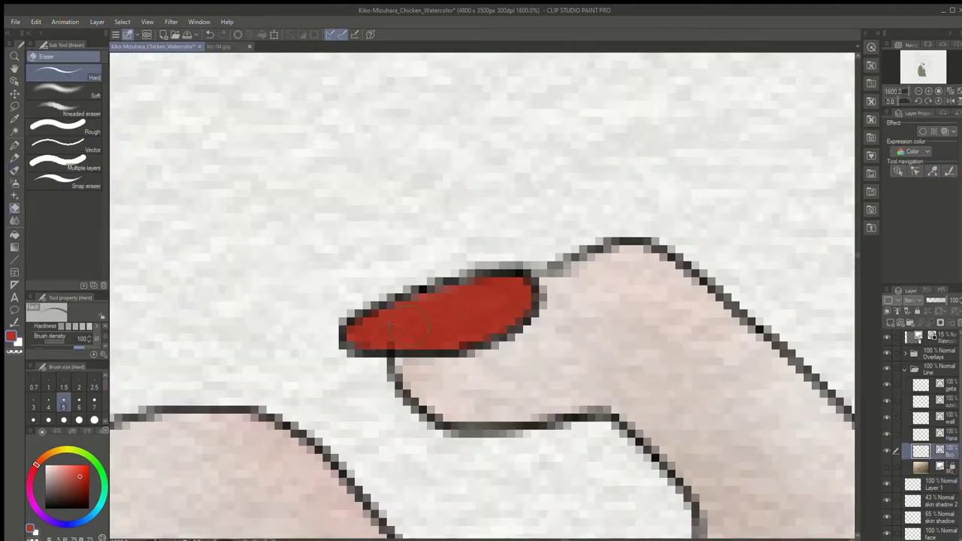
left_click(63, 387)
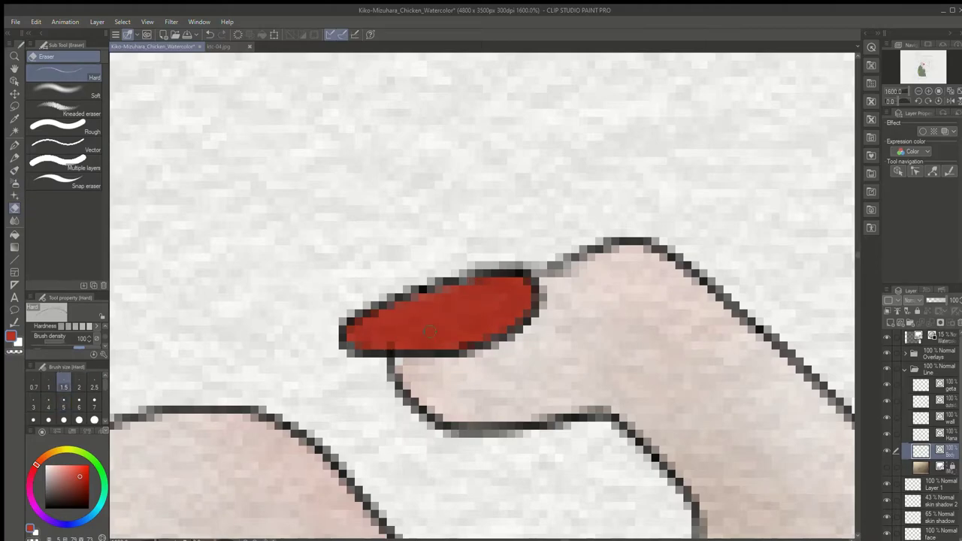
scroll(421, 328, "down", 10)
scroll(378, 279, "up", 6)
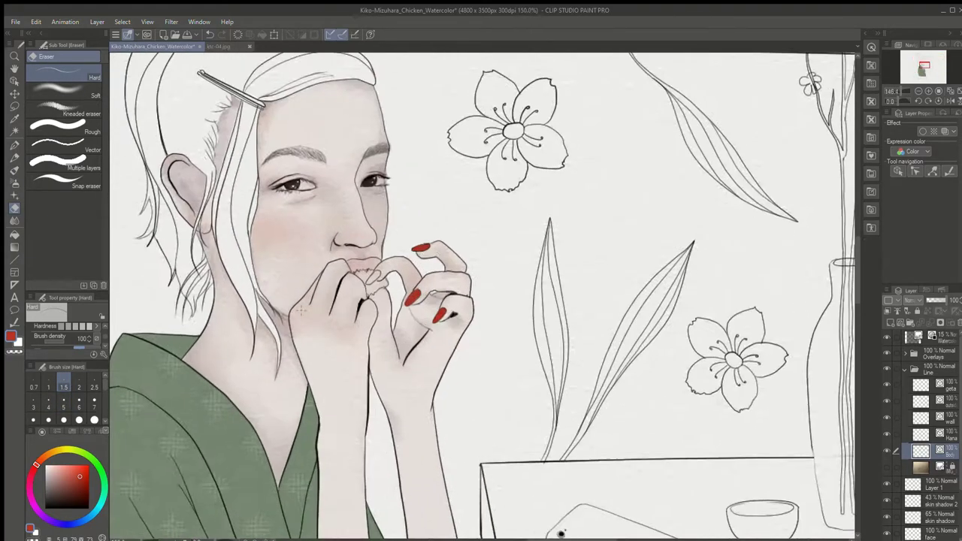
Return to the nail colour layer and paint the fingernail beside the mouth red with the Oil paint brush
left_click(930, 474)
left_click(930, 484)
scroll(329, 286, "up", 3)
left_click(14, 171)
mouse_move(348, 290)
left_mouse_down()
mouse_move(391, 261)
mouse_move(338, 307)
mouse_move(397, 261)
left_mouse_up()
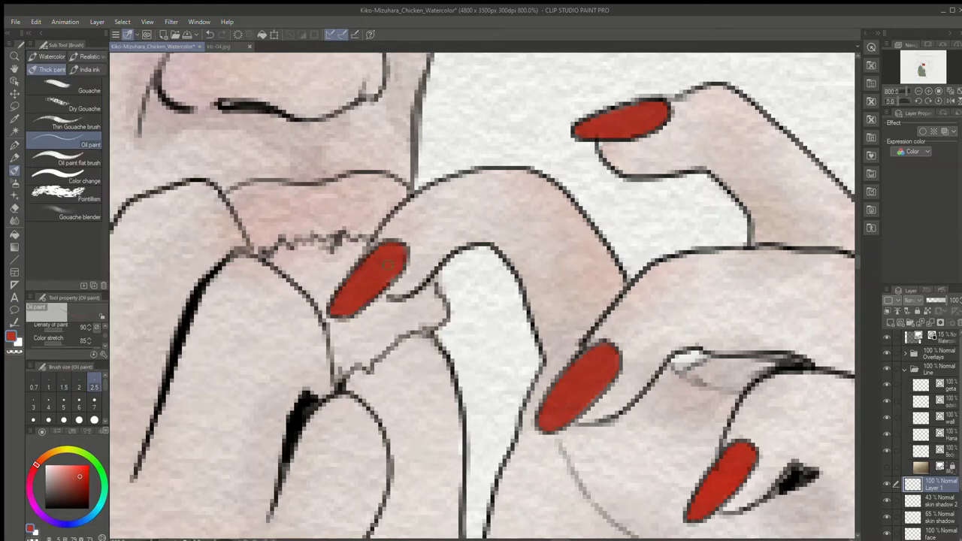
scroll(400, 237, "down", 8)
scroll(406, 340, "up", 5)
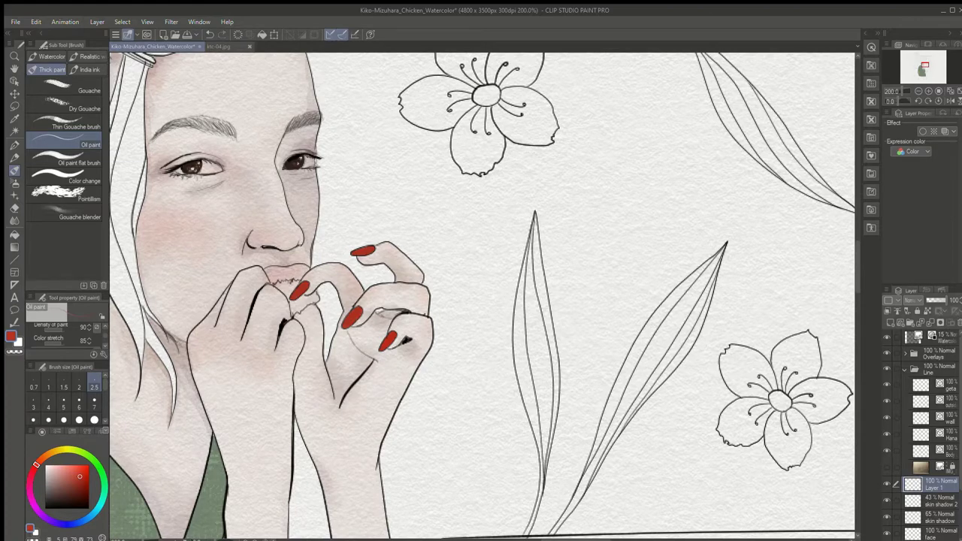
Add thin white highlights to the red fingernails, reducing the Oil paint brush to size 1
key("x")
scroll(404, 332, "up", 2)
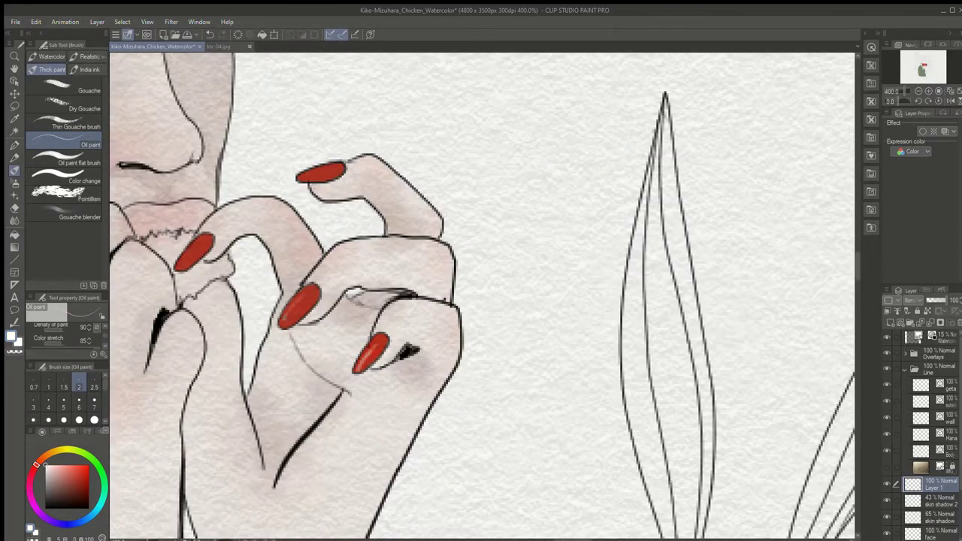
left_click_drag(305, 291, 283, 321)
key("[")
key("[")
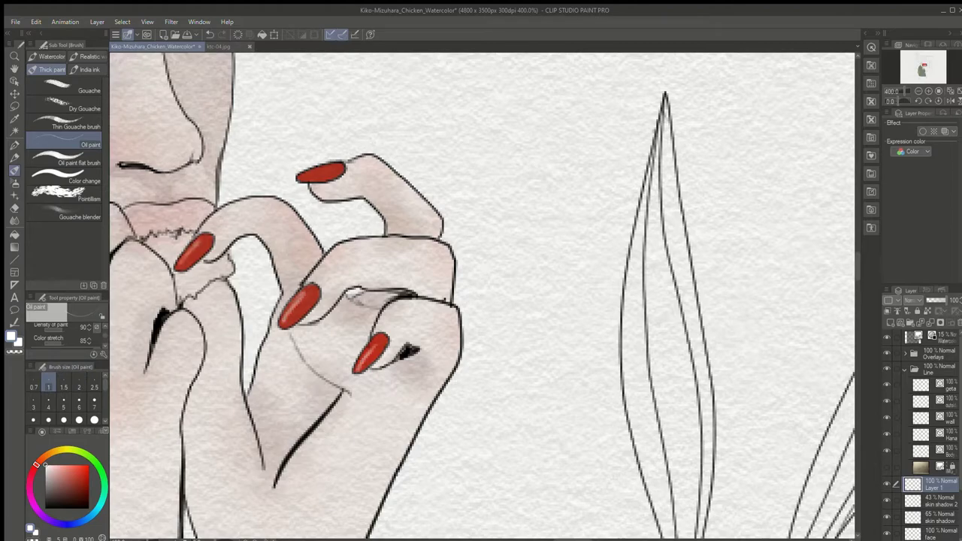
key("ctrl+z")
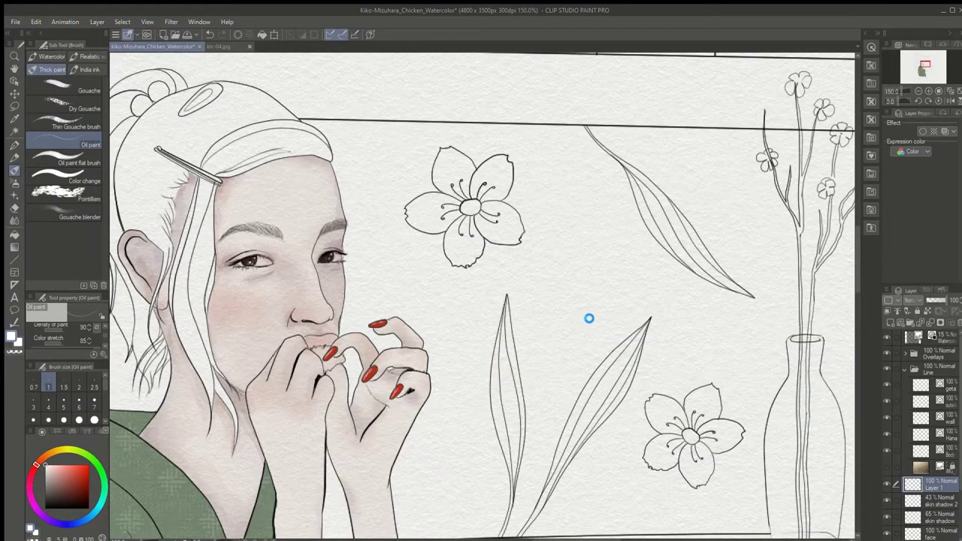
scroll(338, 428, "down", 5)
scroll(330, 406, "up", 5)
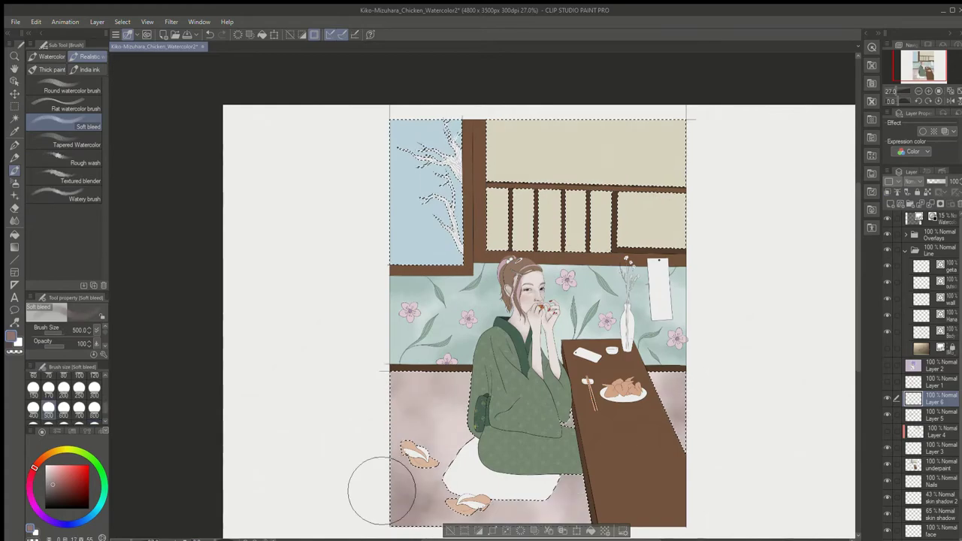
Shade the beige wall panels with soft, cloudy darker patches using Soft bleed
key("p")
key("b")
left_click_drag(616, 128, 676, 144)
Paint darker blue washes across the window sky, blend them with the Textured blender at size 80, and clear the selection
left_click(75, 194)
left_click(420, 187, "alt")
left_click_drag(402, 132, 443, 133)
left_click(75, 177)
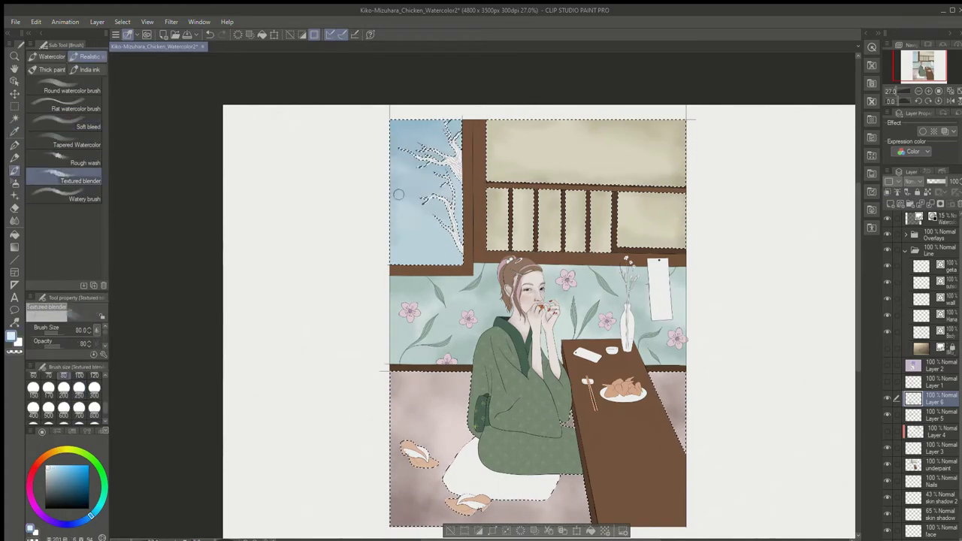
left_click(75, 194)
left_click(75, 123)
key("ctrl+d")
Select the brown woodwork and table and shade them in dark brown with Soft bleed at size 250
scroll(409, 196, "up", 2)
key("w")
left_click(544, 222)
key("b")
left_click(348, 342, "alt")
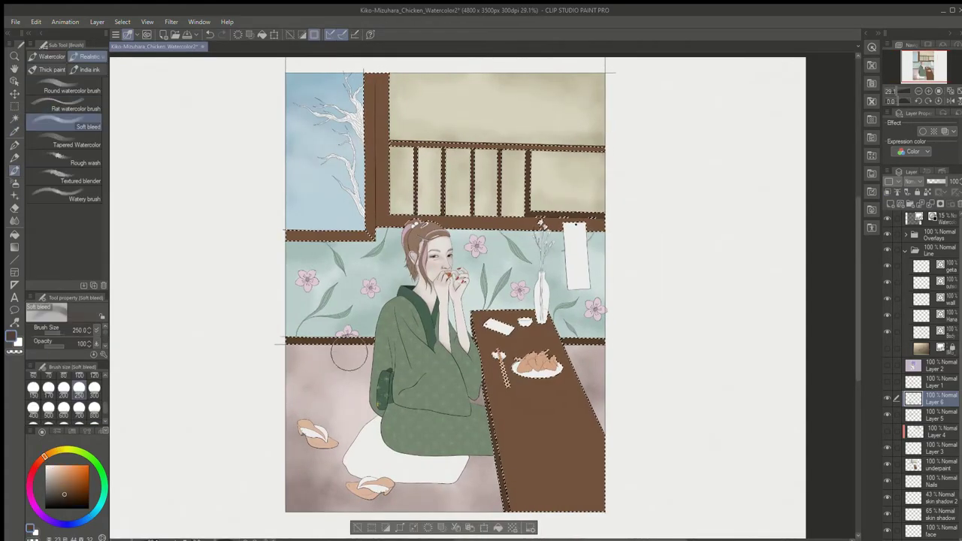
left_click_drag(496, 338, 571, 480)
scroll(527, 325, "down", 2)
left_click_drag(451, 259, 654, 254)
Clear the selection and smooth the table and floor shading with the Textured blender at size 300
left_click(75, 176)
scroll(526, 361, "up", 4)
key("ctrl+d")
left_click_drag(464, 338, 496, 323)
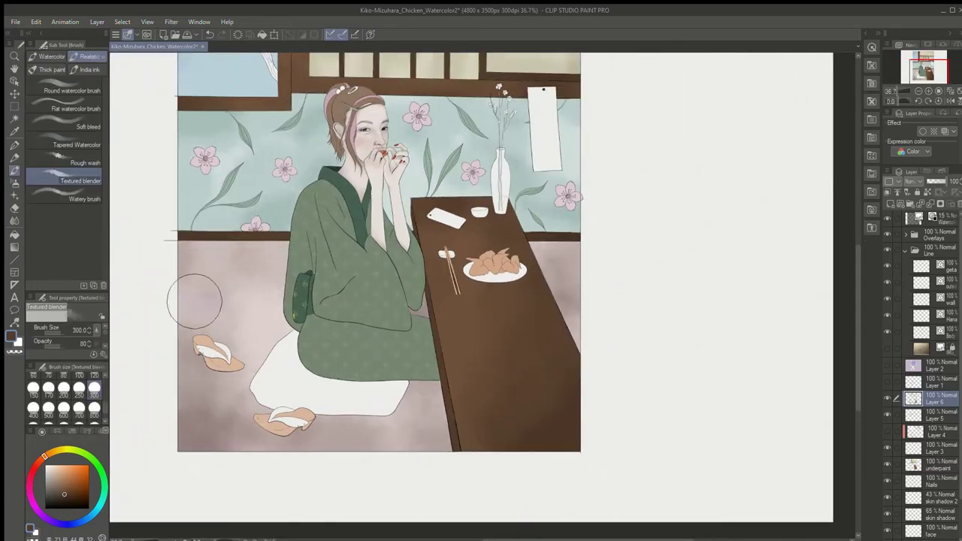
left_click_drag(263, 293, 261, 492)
scroll(174, 122, "up", 2)
scroll(588, 151, "down", 3)
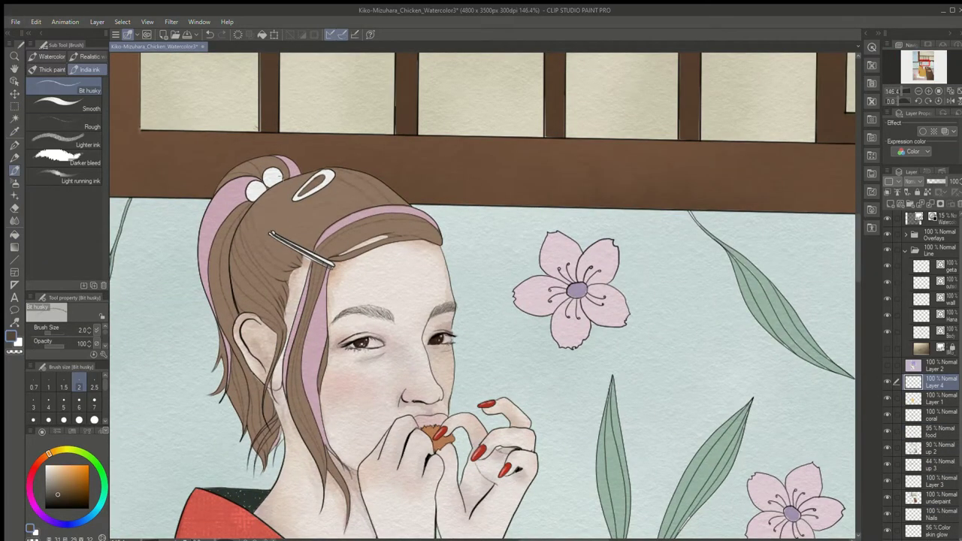
Choose white and draw the first fine highlights on the purple front strand with the Bit husky brush at size 2
scroll(334, 167, "up", 4)
scroll(337, 178, "down", 4)
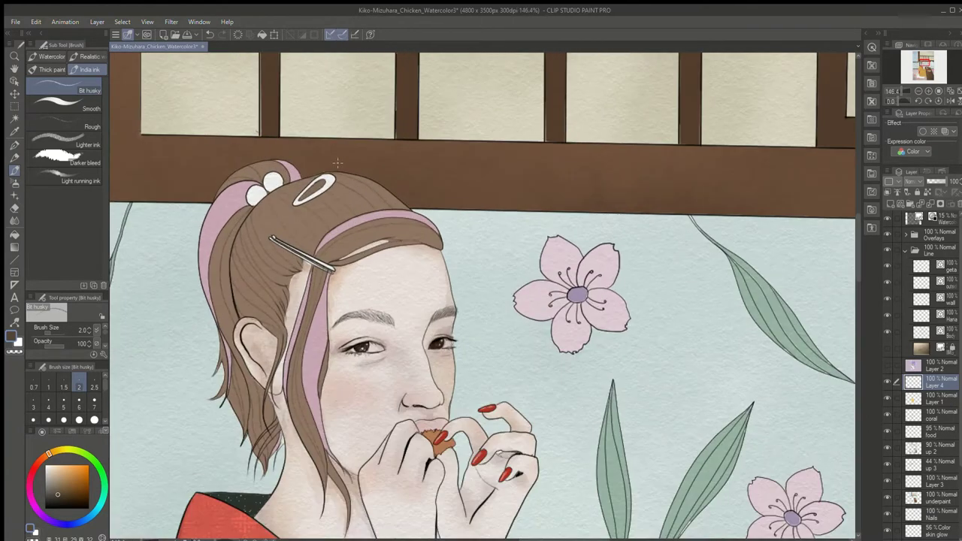
left_click(314, 346, "alt")
key("ctrl+z")
left_click(45, 465)
left_click_drag(316, 350, 321, 323)
left_click_drag(250, 309, 279, 338)
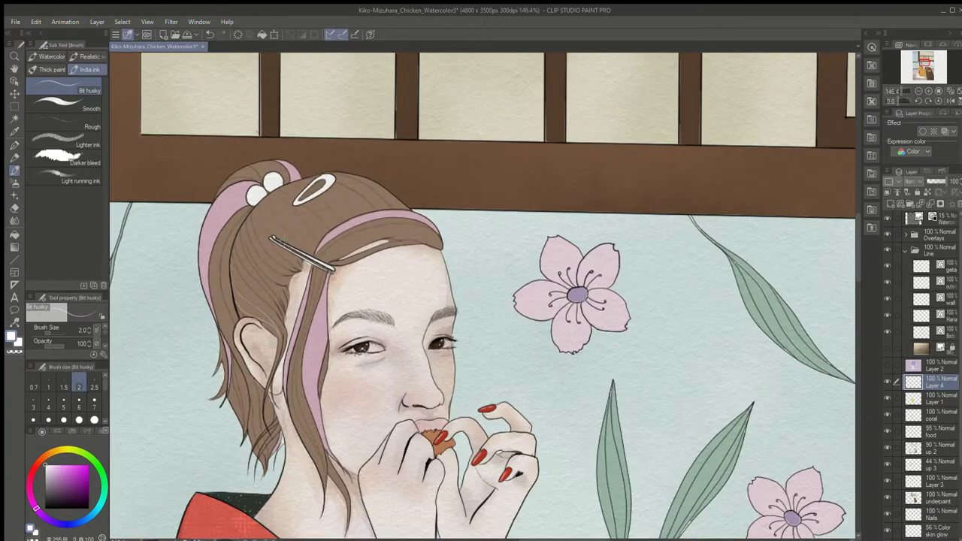
key("ctrl+z")
Draw fine white highlight strands in the brown hair above the ear and down toward the nape
left_click_drag(232, 263, 253, 302)
left_click_drag(251, 270, 271, 291)
left_click_drag(236, 364, 245, 431)
left_click_drag(250, 394, 256, 440)
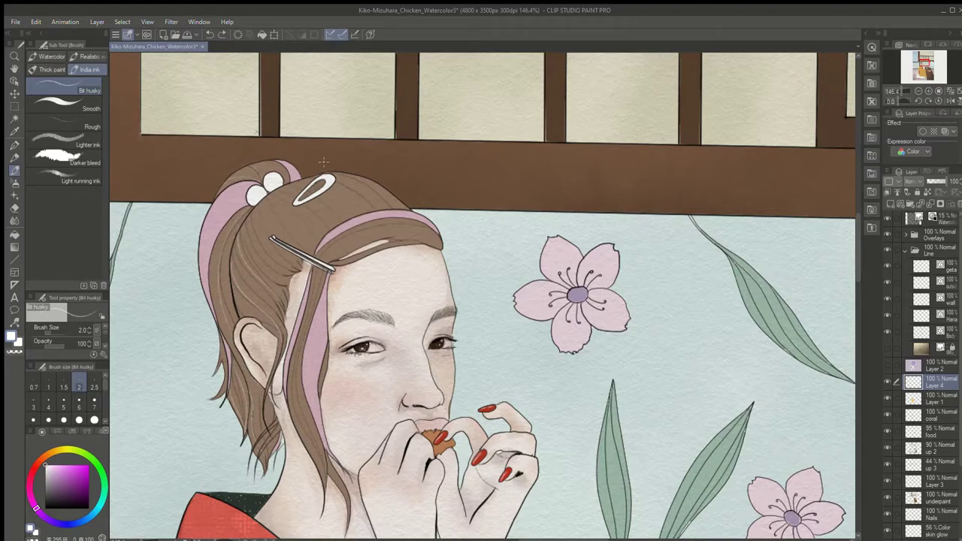
key("ctrl+alt+0")
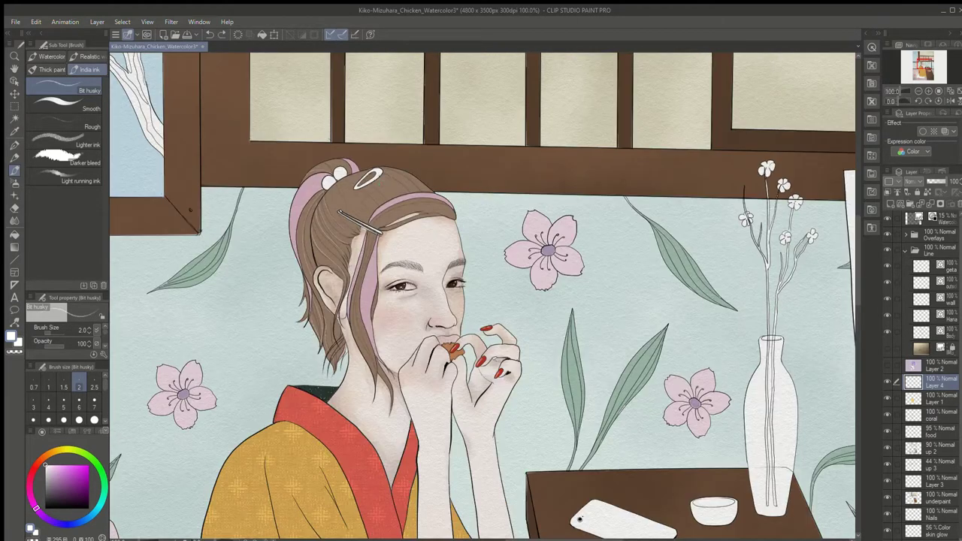
Undo the latest hair highlights and redraw fine white strands in the brown hair behind the hair clip
key("ctrl+z")
left_click_drag(316, 236, 326, 266)
key("ctrl+z")
key("ctrl+z")
mouse_move(323, 215)
left_mouse_down()
mouse_move(338, 240)
mouse_move(322, 245)
left_mouse_up()
left_click_drag(320, 206, 329, 226)
scroll(390, 156, "up", 1)
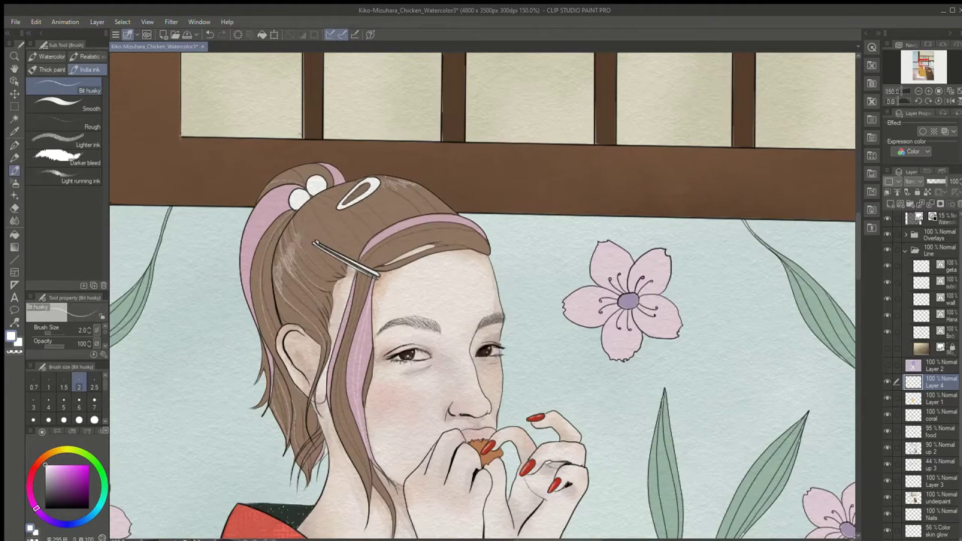
Draw fine white highlights on the purple ponytail and the brown front lock, undoing strokes that do not fit
left_click_drag(262, 210, 249, 235)
left_click_drag(273, 229, 265, 249)
key("ctrl+z")
key("ctrl+z")
left_click_drag(269, 212, 258, 231)
left_click_drag(273, 227, 265, 240)
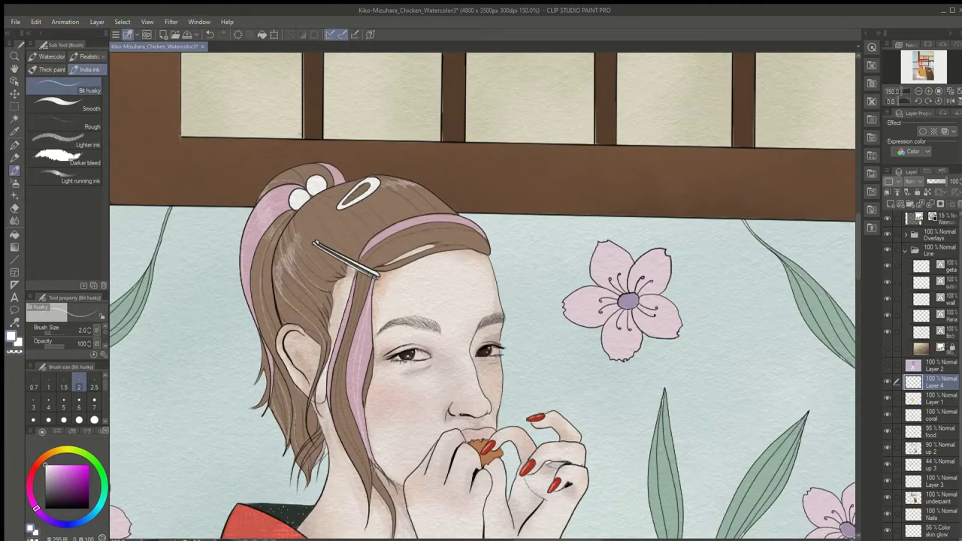
left_click_drag(336, 400, 332, 426)
left_click_drag(344, 402, 350, 434)
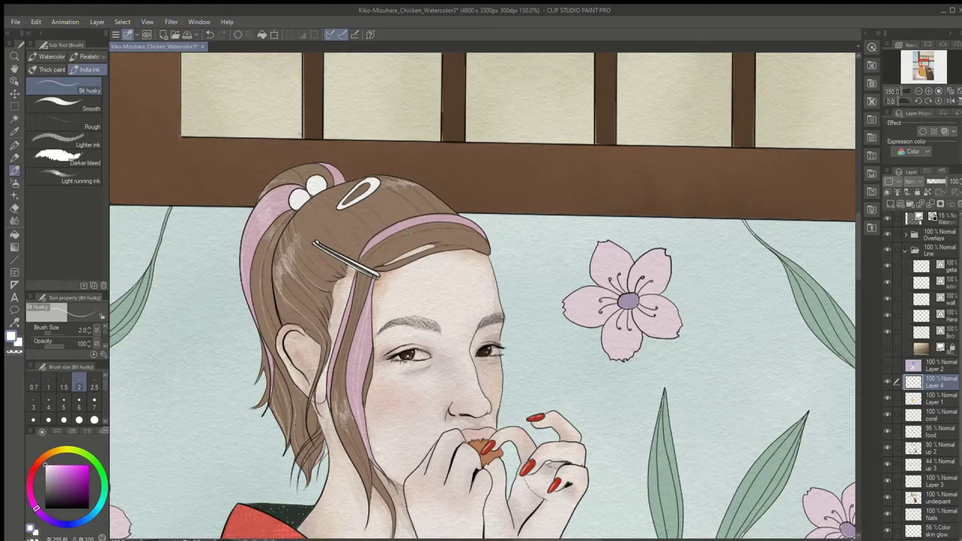
scroll(421, 177, "down", 4)
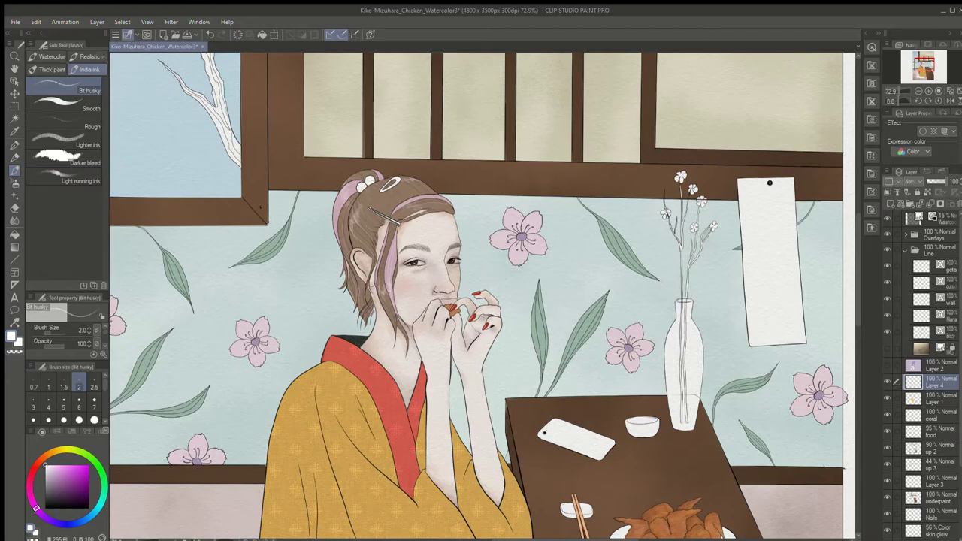
scroll(360, 211, "down", 2)
key("ctrl+z")
Choose dark brown and draw fine loose strands in the hair at the nape below the ear
scroll(248, 166, "up", 3)
left_click(41, 459)
left_click(60, 498)
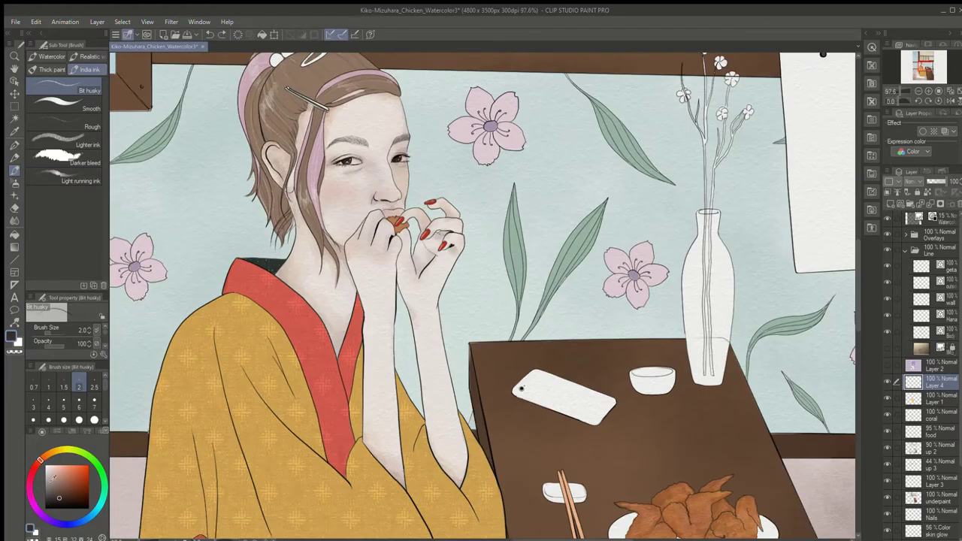
scroll(267, 143, "up", 3)
left_click_drag(287, 337, 318, 289)
mouse_move(287, 307)
left_mouse_down()
mouse_move(277, 244)
mouse_move(283, 264)
left_mouse_up()
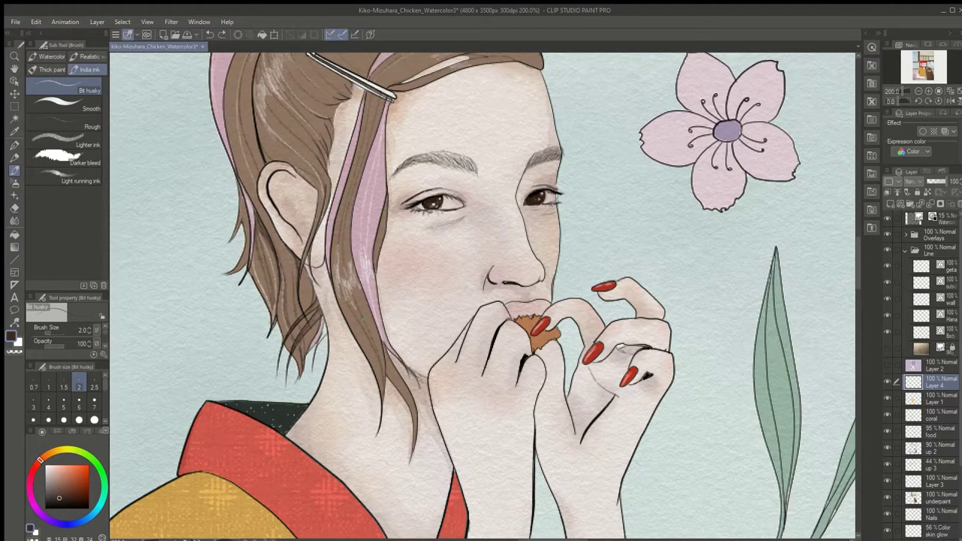
Examine the hair highlights up close and within the wider picture
scroll(398, 265, "down", 1)
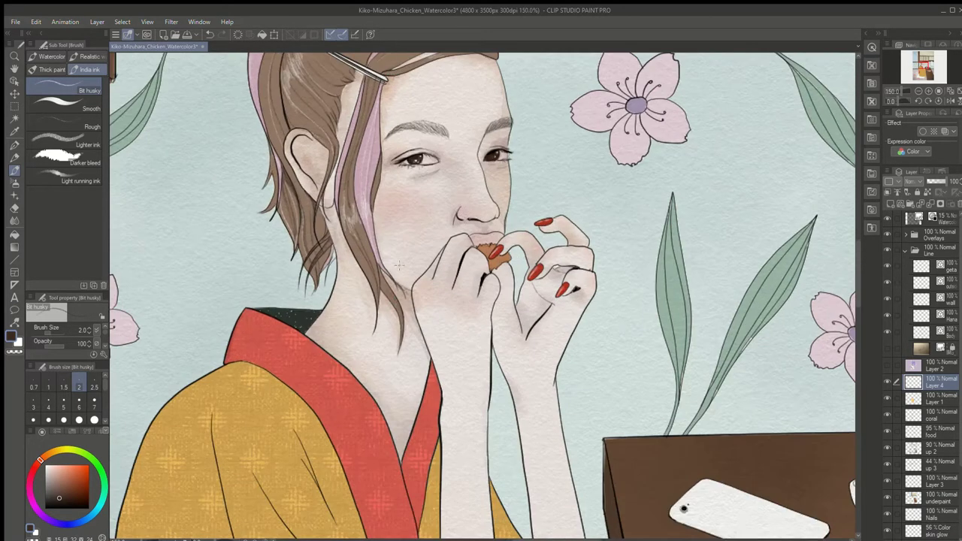
left_click_drag(388, 56, 393, 275)
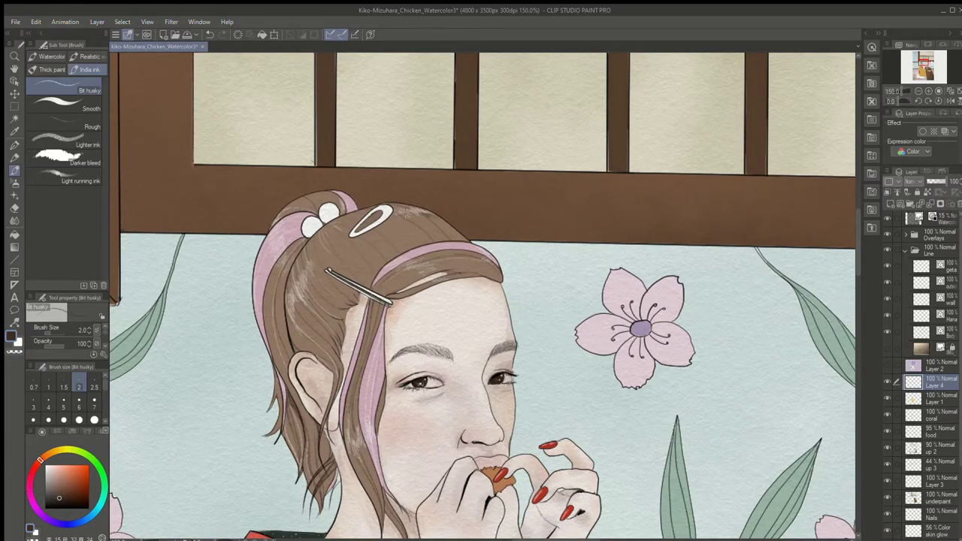
scroll(481, 293, "down", 2)
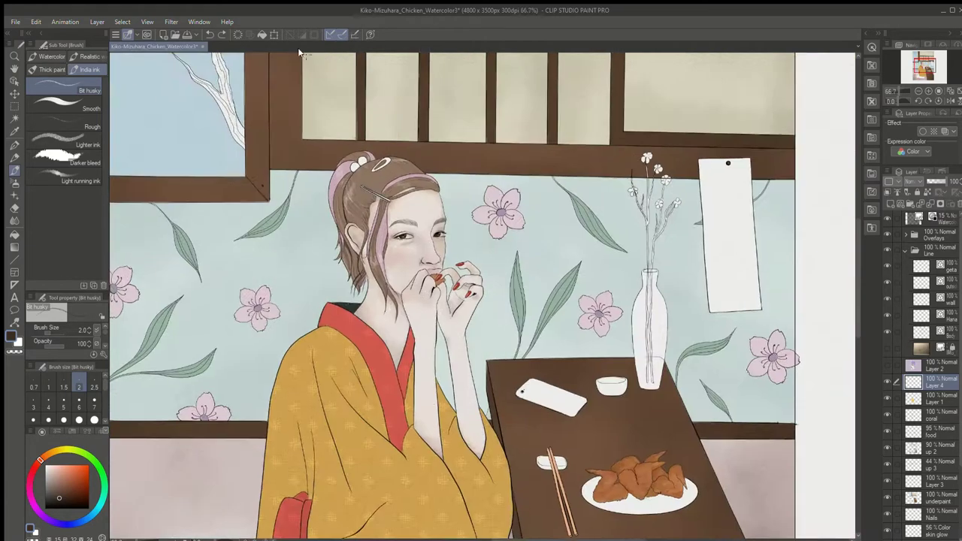
scroll(172, 190, "up", 2)
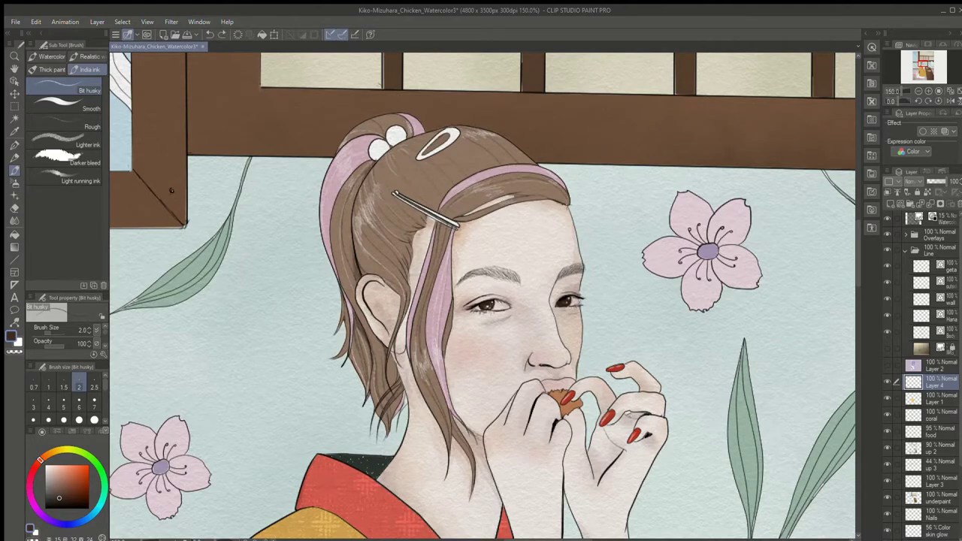
scroll(171, 190, "down", 2)
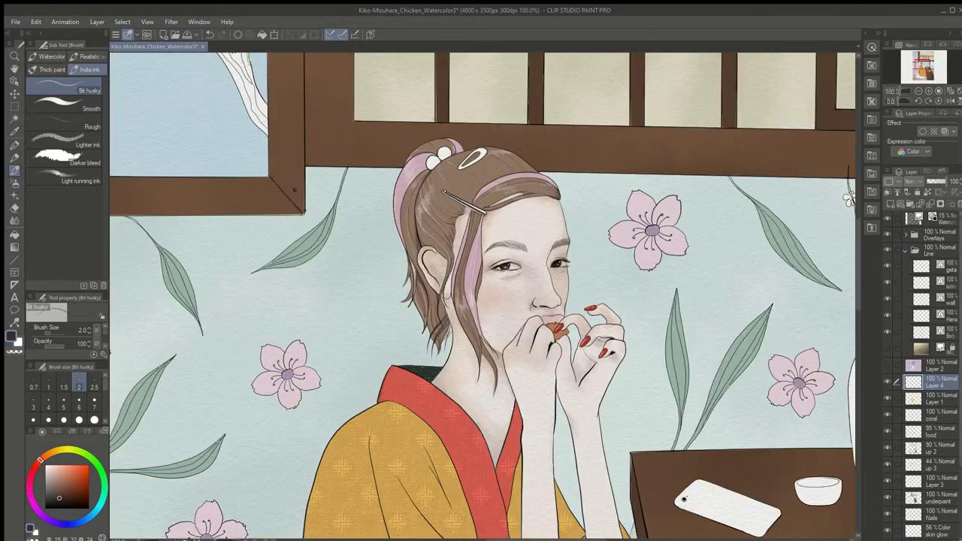
scroll(143, 245, "up", 3)
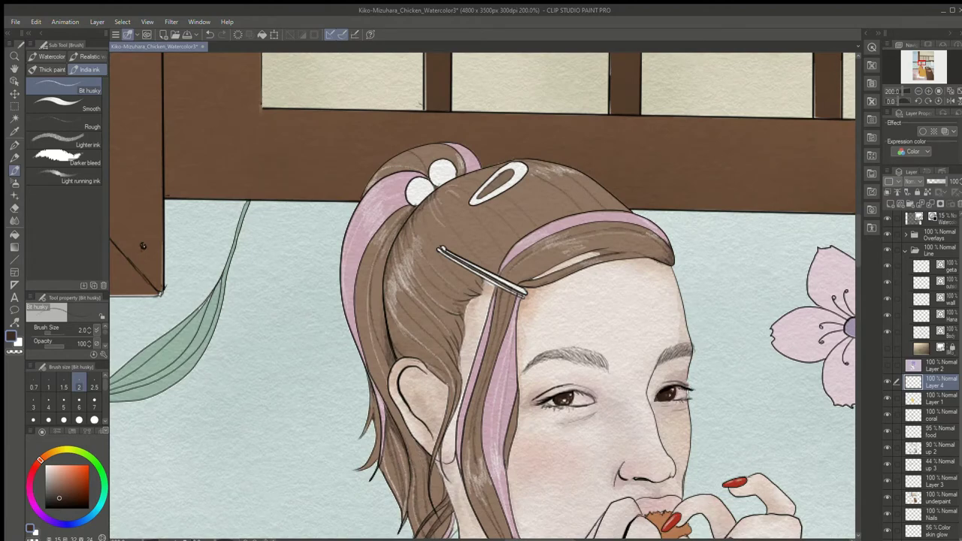
scroll(425, 178, "down", 4)
Save the illustration and rename the hair highlight layer as "hair"
key("ctrl+s")
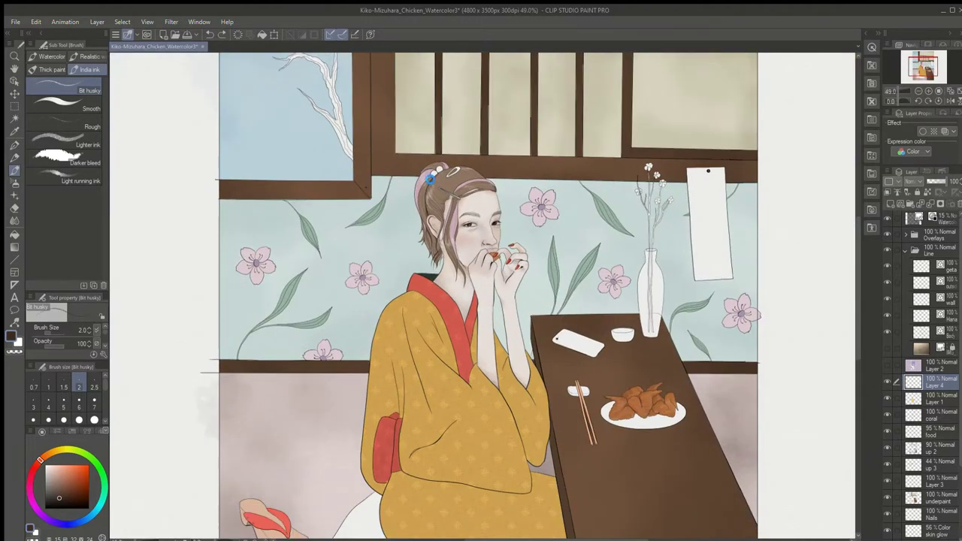
double_click(933, 385)
type("hair")
key("Return")
scroll(646, 376, "down", 2)
scroll(654, 367, "up", 3)
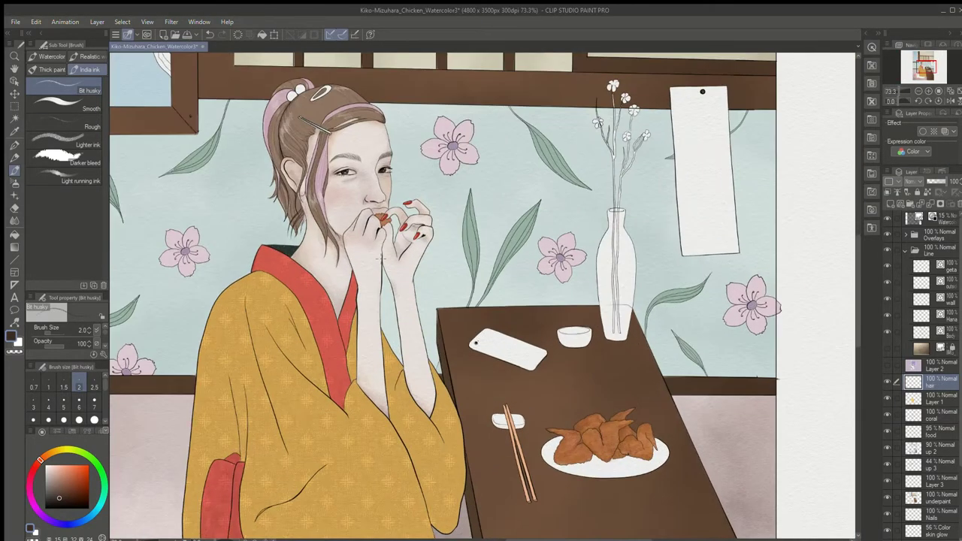
scroll(427, 258, "down", 2)
scroll(431, 257, "down", 1)
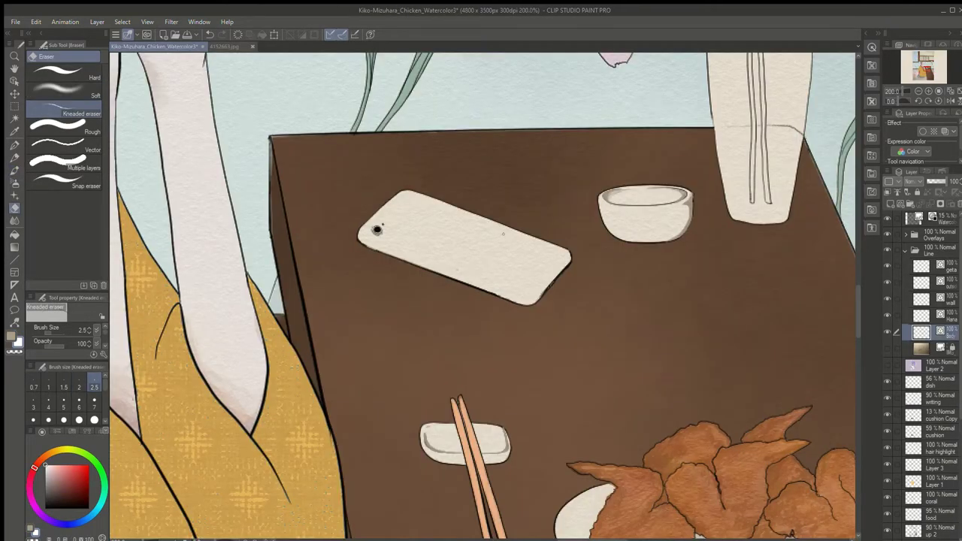
Select the phone on the table with Auto select referring to all layers and add a new layer above dish
scroll(504, 233, "down", 4)
left_click_drag(857, 304, 857, 262)
scroll(260, 333, "up", 3)
left_click_drag(526, 539, 588, 539)
left_click(14, 119)
left_click(428, 480)
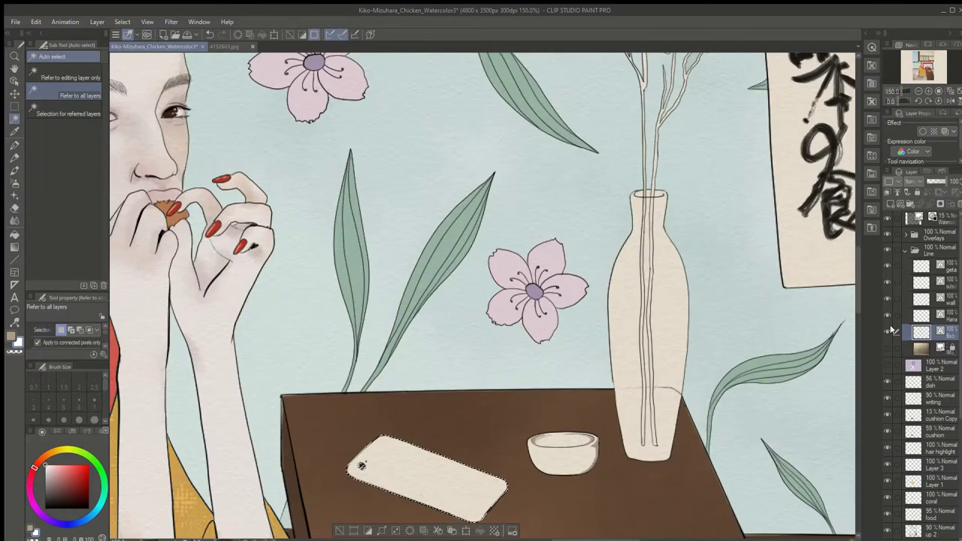
left_click(935, 379)
left_click(889, 204)
Try a teal fill on the phone with a reduced layer opacity
left_click(14, 234)
left_click_drag(45, 457, 101, 502)
left_click(399, 478)
scroll(399, 478, "down", 1)
key("m")
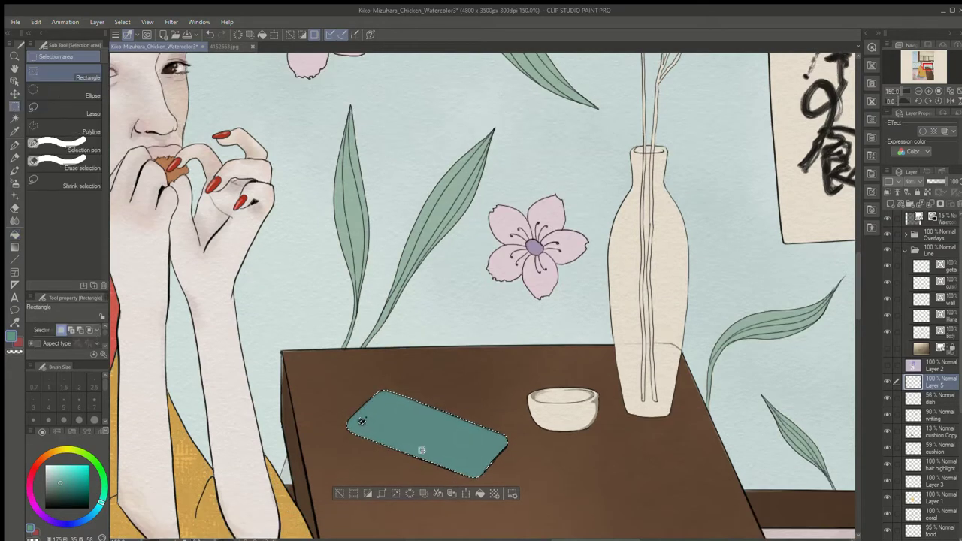
left_click_drag(934, 181, 938, 182)
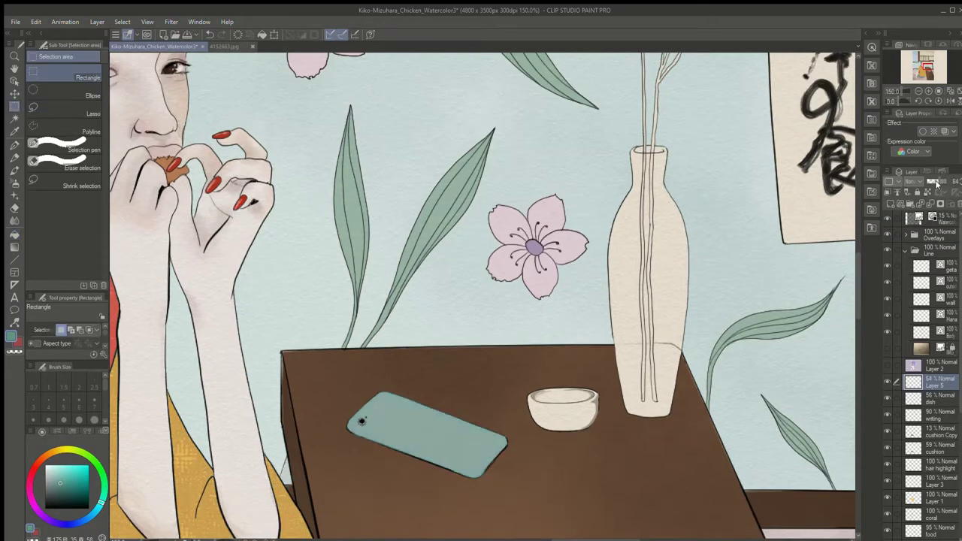
Undo the phone's opacity change and teal fill, restoring the selection
key("ctrl+z")
key("ctrl+minus")
key("ctrl+minus")
key("ctrl+minus")
key("ctrl+plus")
key("ctrl+z")
key("ctrl+z")
Try a lighter teal fill on the phone and undo it
left_click(62, 471)
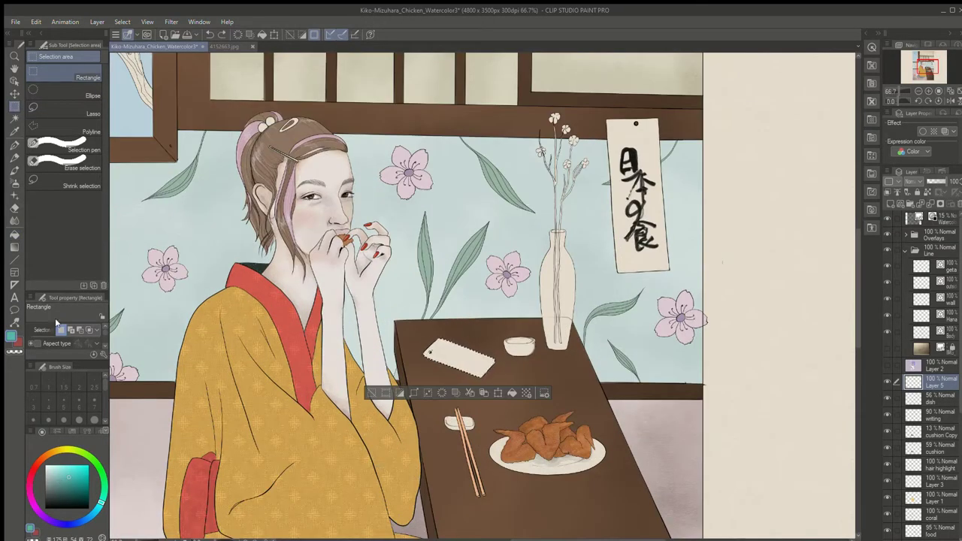
left_click(14, 234)
left_click(438, 358)
key("ctrl+z")
Fill the phone with a pinkish purple and lower its layer opacity to 64%
left_click(33, 503)
left_click(450, 359)
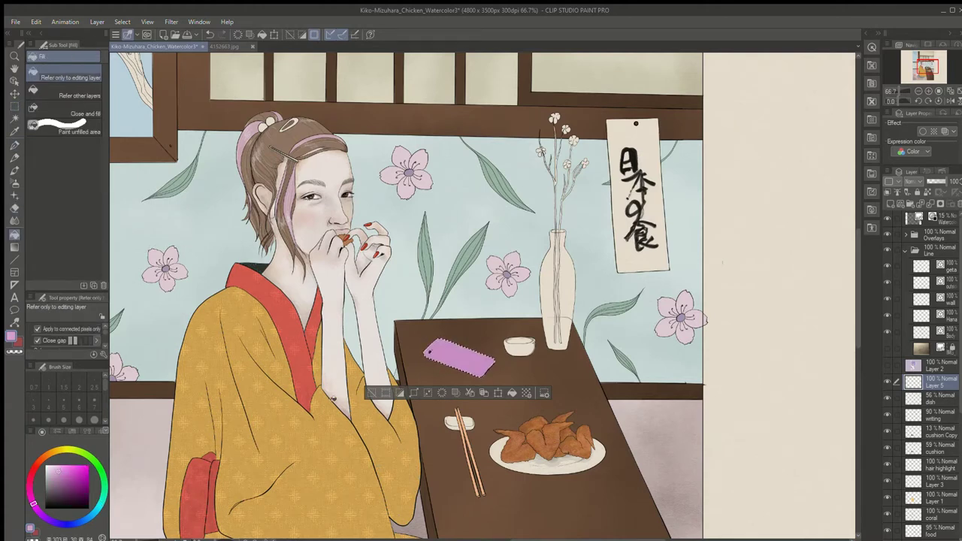
left_click(67, 473)
left_click(455, 357)
left_click_drag(940, 182, 938, 181)
Try cyan, green, yellow and magenta fills on the phone
left_click(96, 510)
left_click(462, 357)
left_click(95, 463)
left_click(473, 352)
left_click(60, 452)
left_click(468, 354)
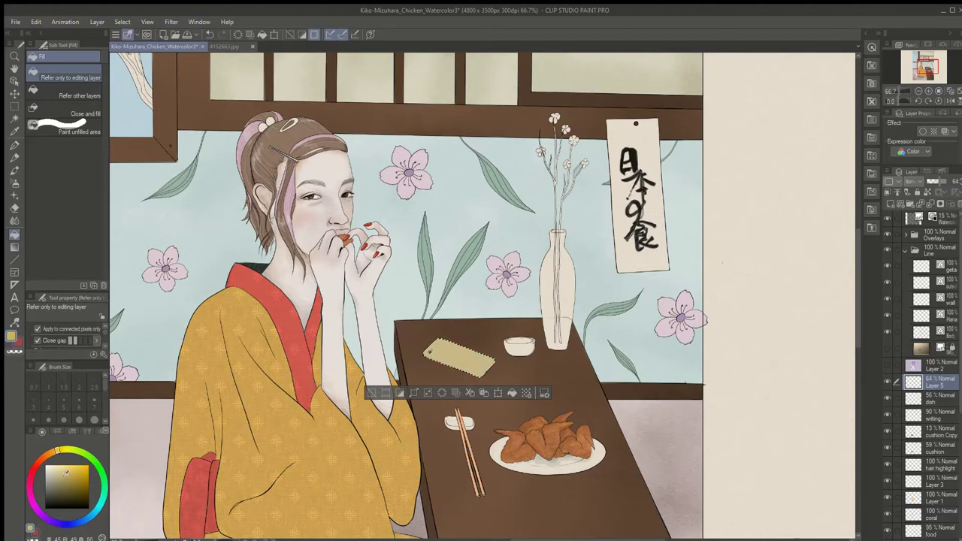
left_click(33, 497)
left_click(465, 354)
Fill the phone with a blue-violet tone and clear the selection
left_click(45, 517)
left_click(462, 357)
left_click(58, 524)
left_click(452, 365)
left_click(14, 107)
left_click(654, 368)
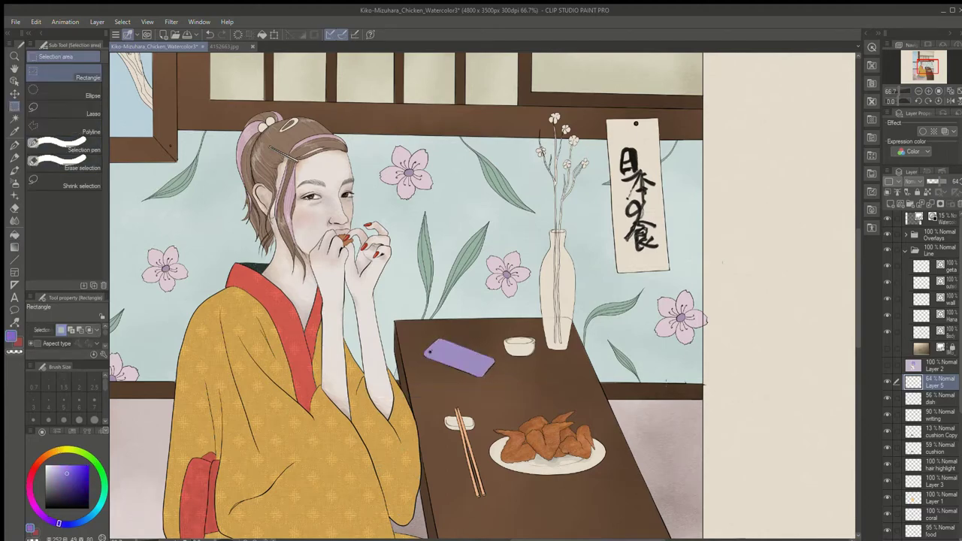
Paint pale lavender highlights along the phone's edges and corners with the Dense watercolor brush at size 3
scroll(653, 368, "up", 2)
left_click_drag(195, 391, 419, 393)
scroll(418, 392, "up", 1)
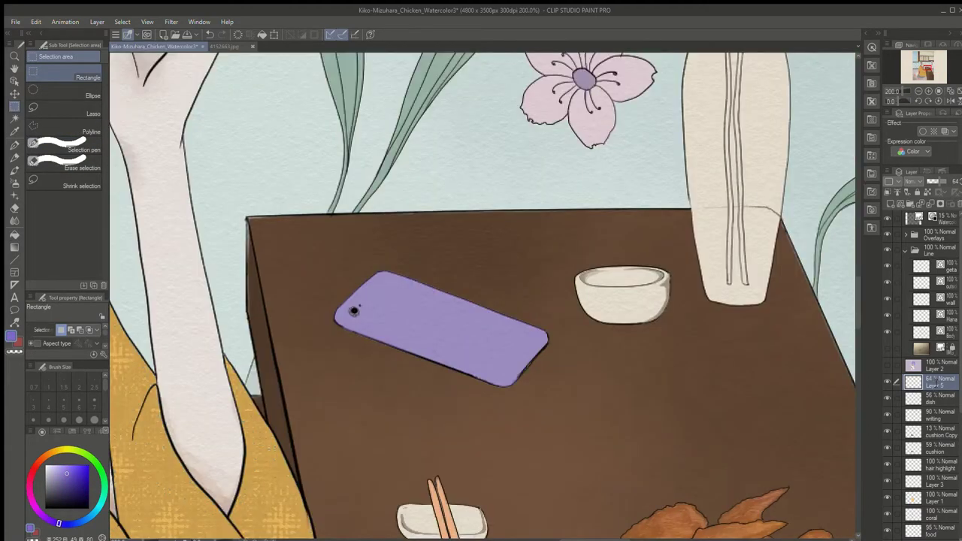
key("b")
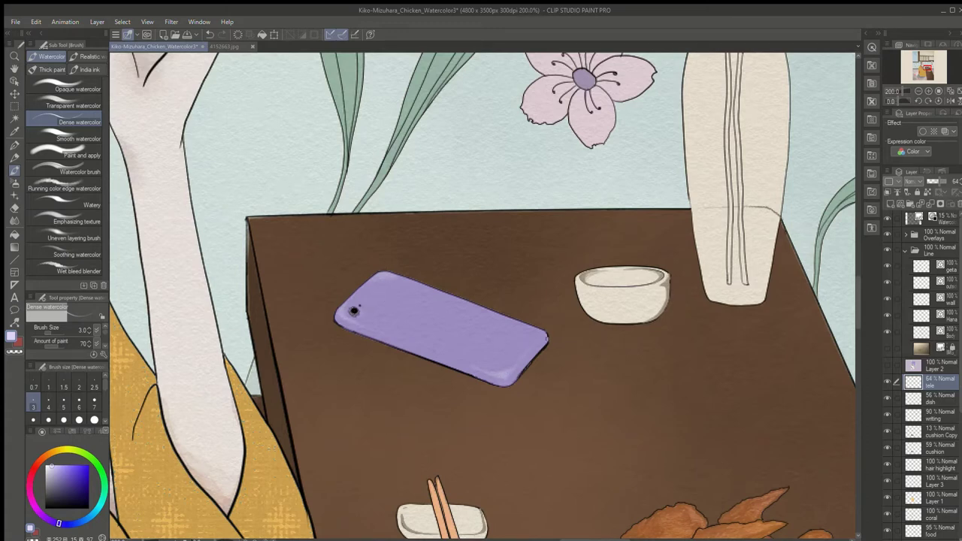
Set the Dense watercolor brush to size 17 and paint a soft highlight across the phone's middle
key("bracketright")
key("bracketright")
key("bracketright")
key("bracketright")
key("bracketright")
key("bracketright")
key("bracketright")
key("bracketright")
key("bracketright")
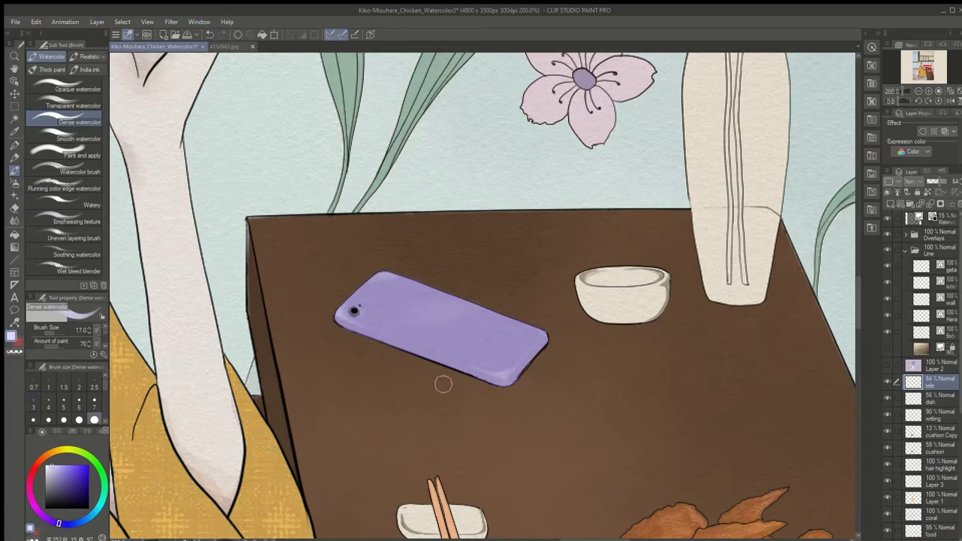
mouse_move(409, 324)
left_mouse_down()
mouse_move(439, 301)
mouse_move(471, 318)
left_mouse_up()
key("ctrl+z")
scroll(376, 266, "down", 3)
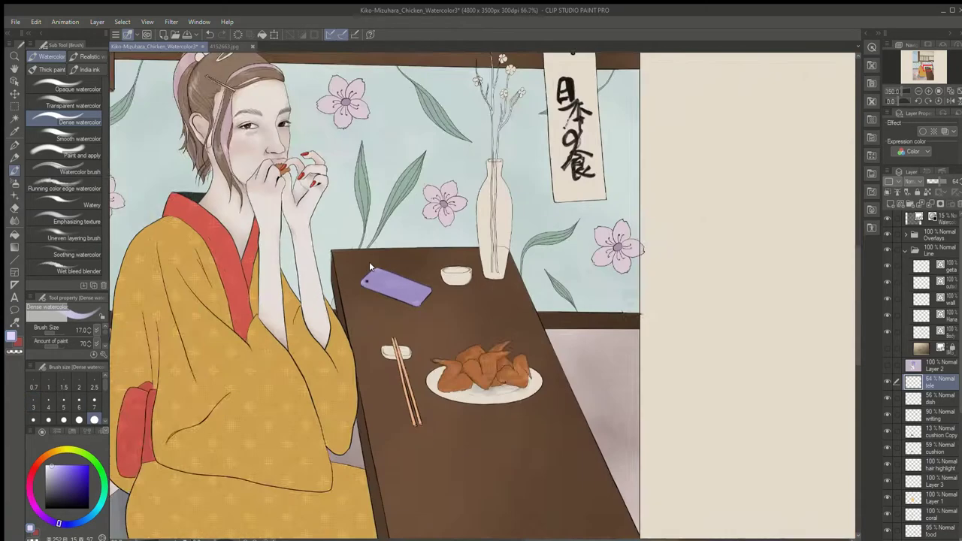
Refine the lavender highlights on the phone's edges with the Colored pencil at size 1.5
scroll(471, 282, "up", 3)
key("p")
key("p")
scroll(225, 316, "up", 3)
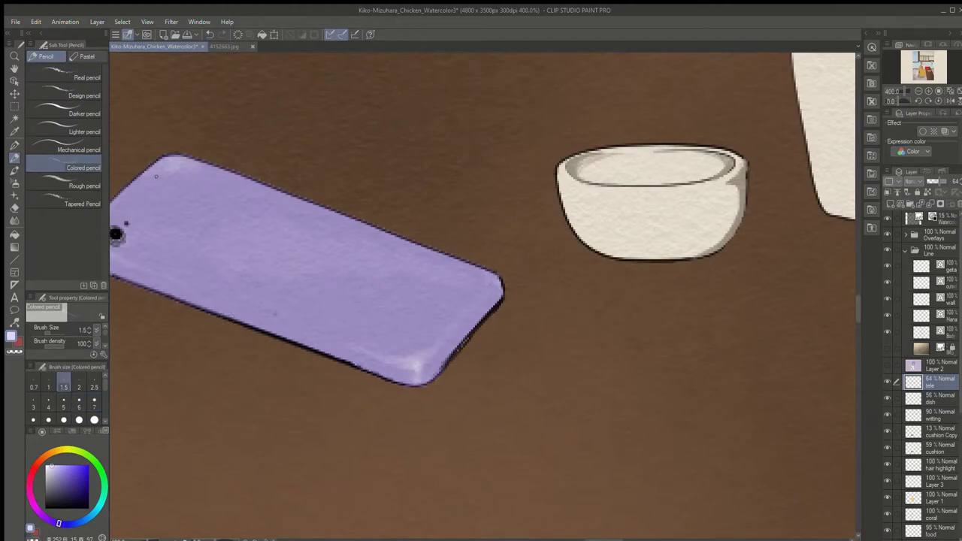
left_click_drag(618, 538, 608, 539)
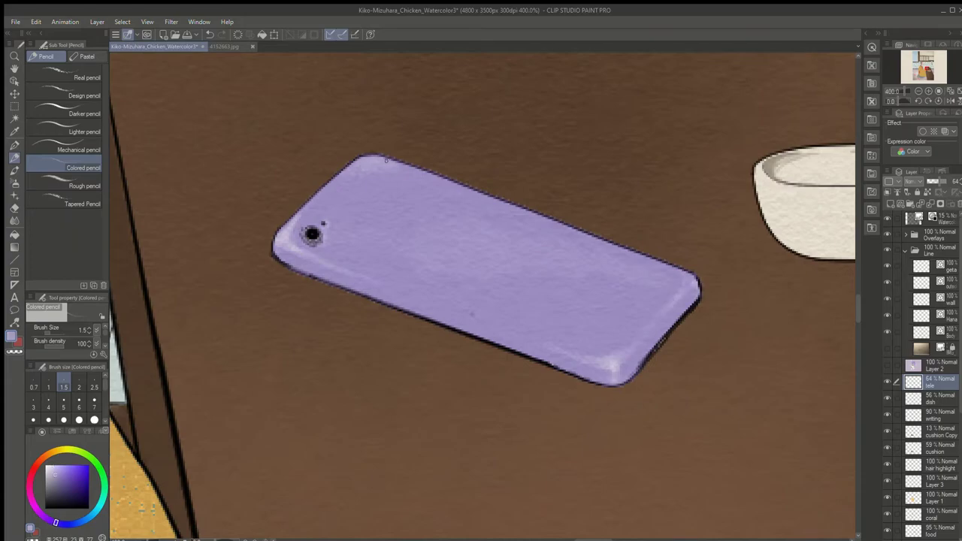
scroll(411, 165, "down", 6)
scroll(862, 290, "up", 5)
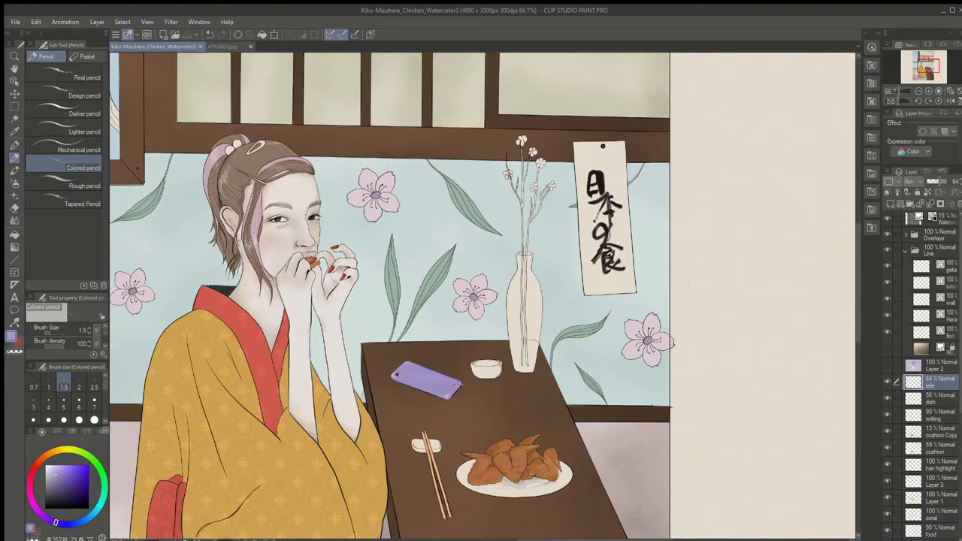
Add a new layer named "stem" above the phone layer and choose a muted green
scroll(646, 227, "up", 2)
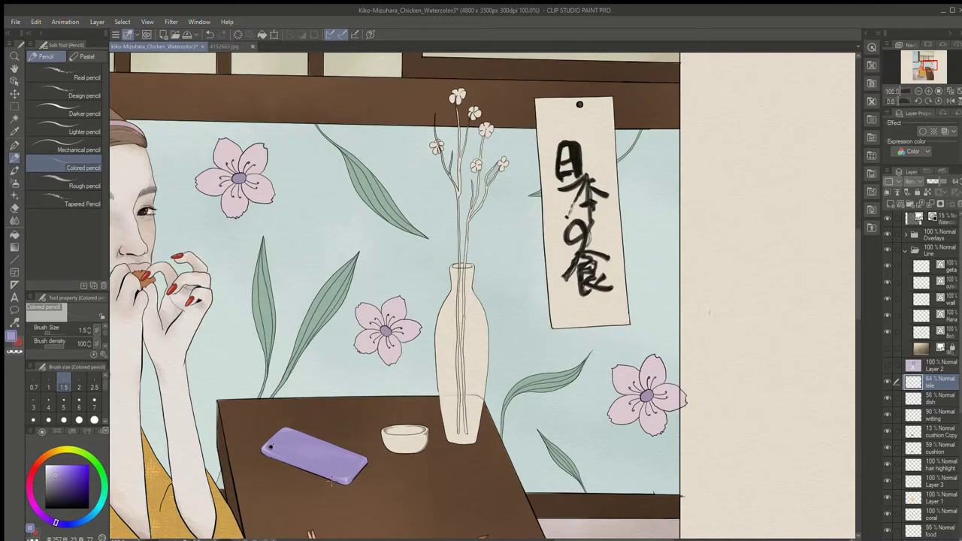
left_click(908, 205)
left_click(93, 460)
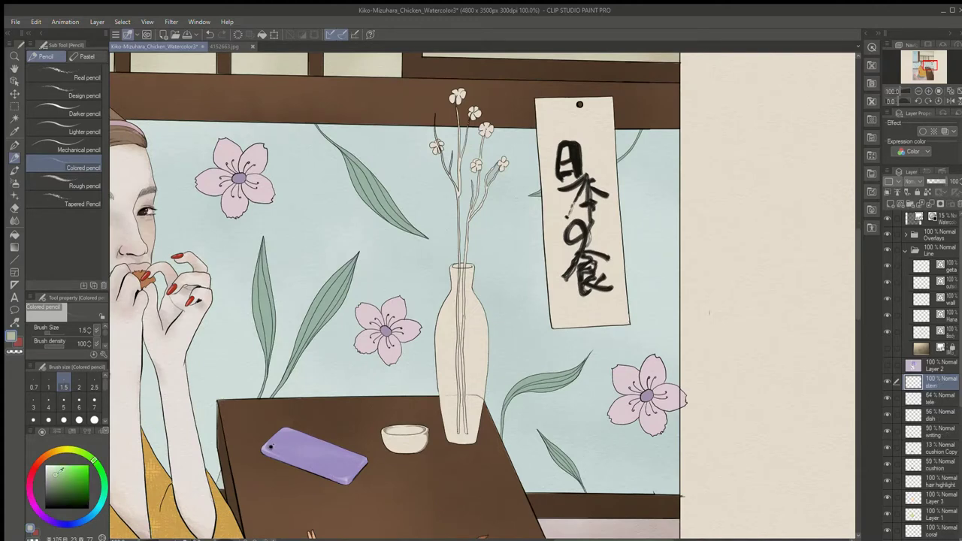
left_click(59, 479)
scroll(473, 334, "up", 3)
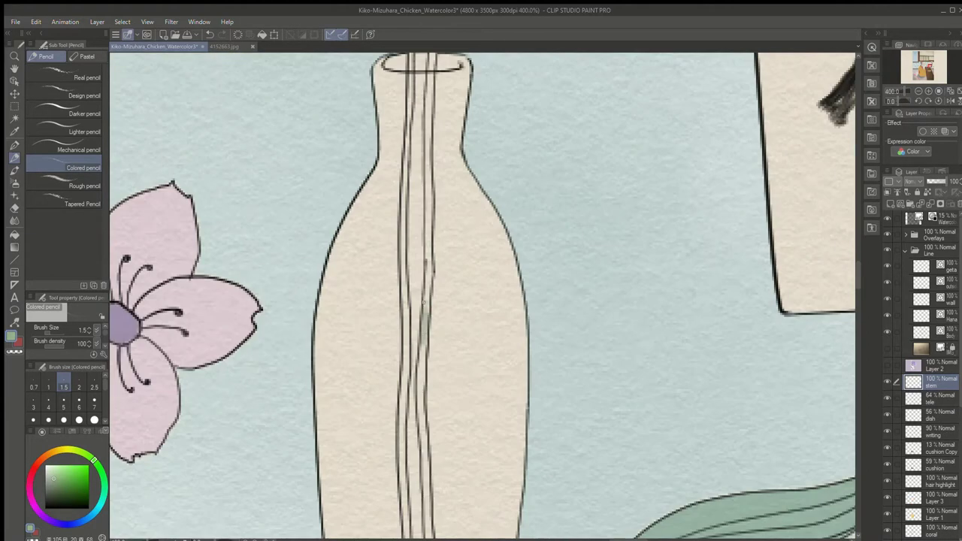
Switch to the Oil paint brush at size 2.5 and paint a green section of the stem inside the vase
left_click(14, 170)
mouse_move(418, 315)
left_mouse_down()
mouse_move(422, 380)
mouse_move(428, 263)
left_mouse_up()
left_click_drag(421, 385, 419, 443)
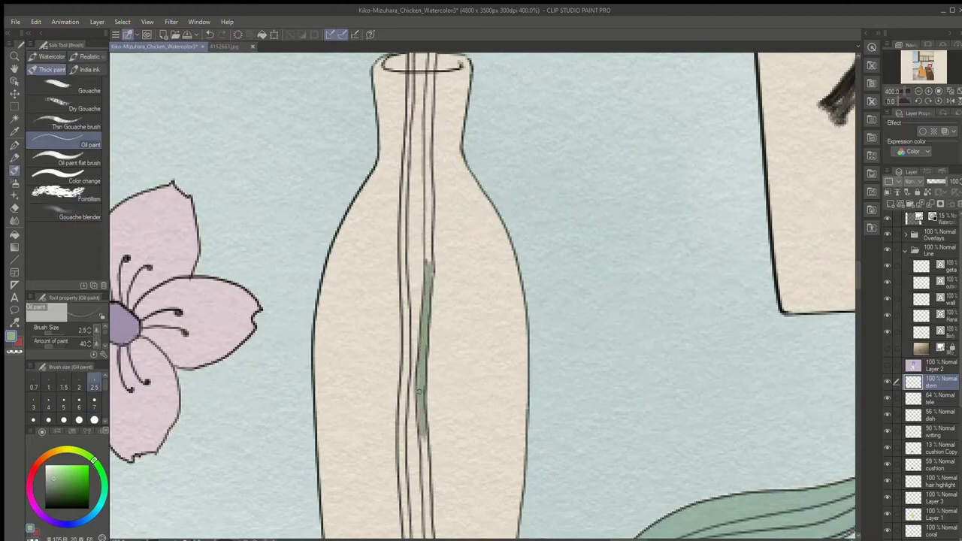
left_click_drag(418, 277, 418, 289)
Pick a light yellow-green and paint both flower stems from inside the vase's neck up to their first branches
scroll(420, 315, "down", 5)
scroll(433, 252, "up", 4)
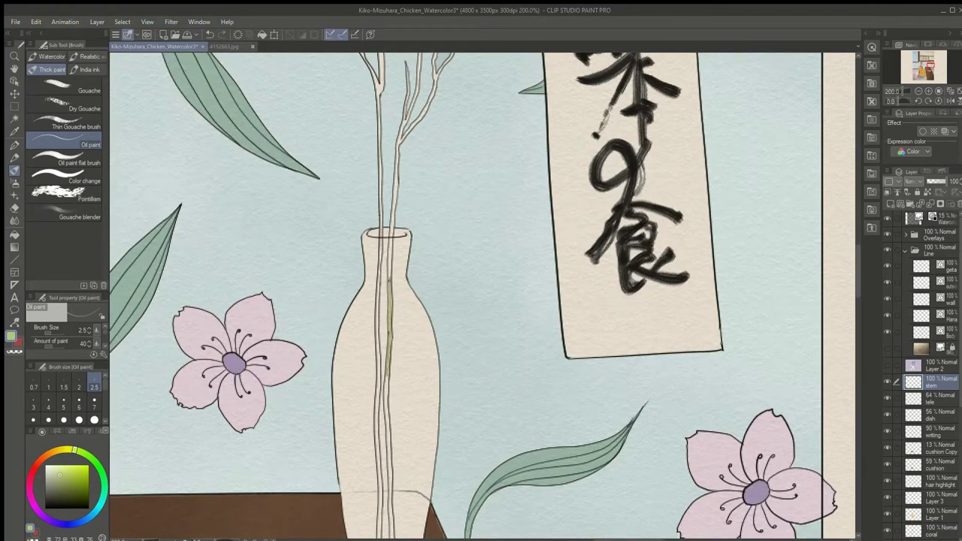
left_click_drag(390, 290, 393, 195)
scroll(395, 184, "down", 3)
scroll(395, 184, "up", 5)
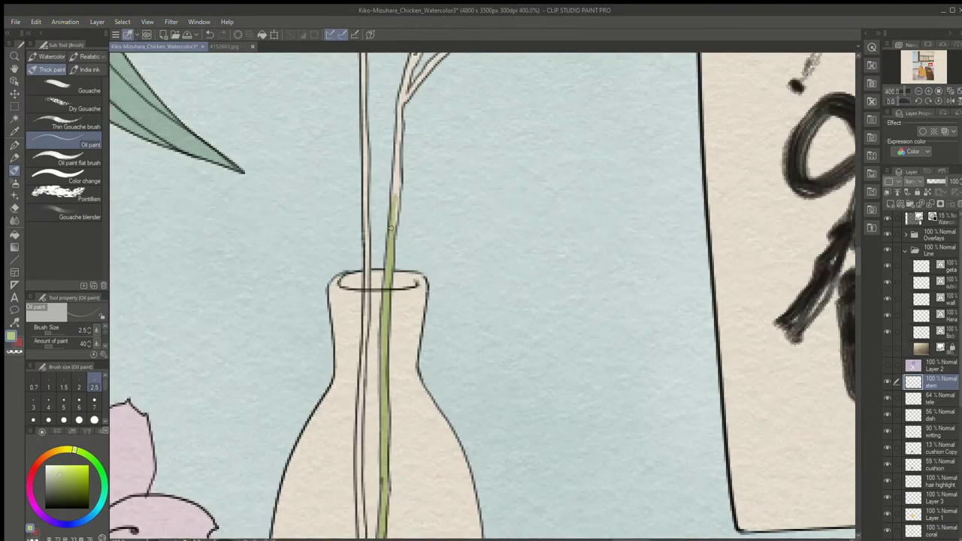
left_click_drag(391, 228, 399, 132)
left_click_drag(385, 272, 385, 288)
left_click_drag(398, 161, 400, 118)
left_click_drag(358, 445, 365, 125)
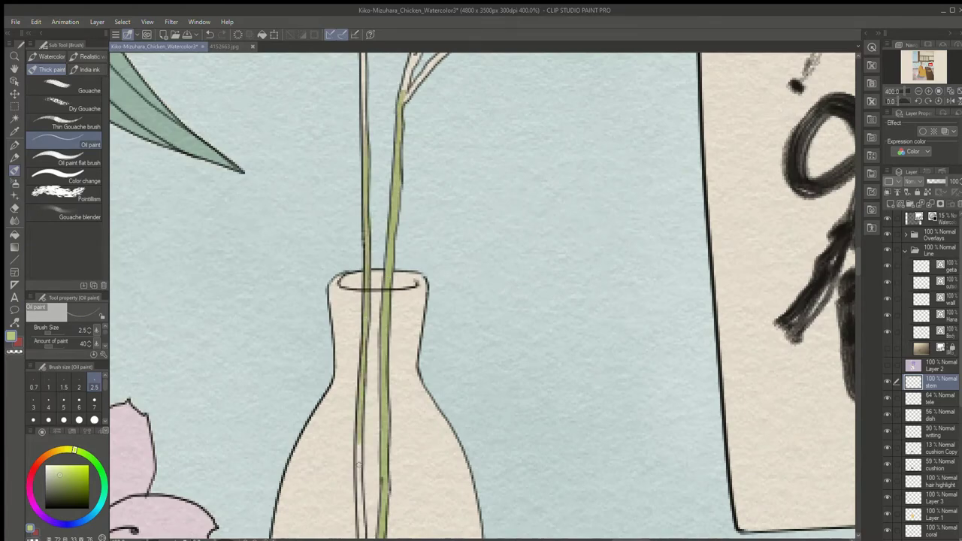
Paint the lower lengths of both stems inside the vase down to their cut ends in yellow-green
scroll(355, 462, "down", 5)
left_click_drag(393, 526, 389, 421)
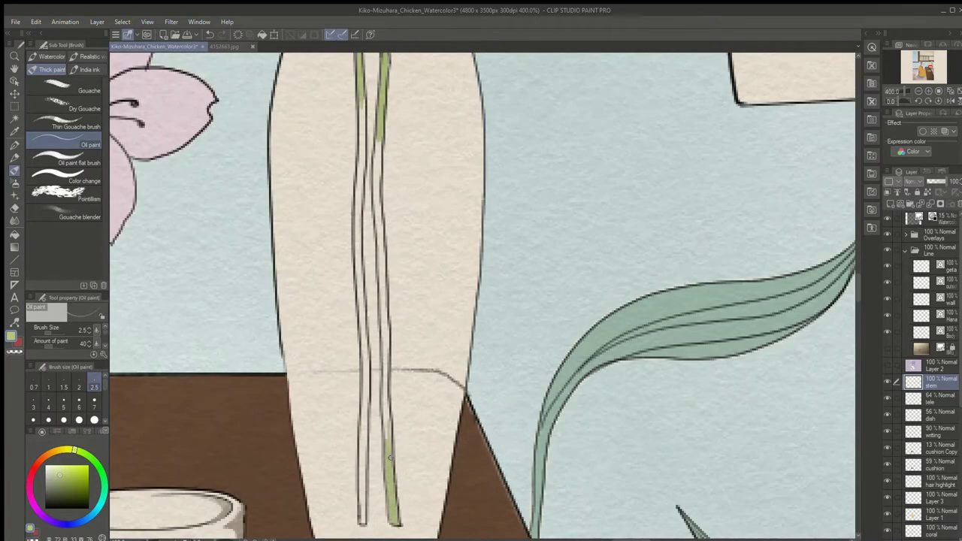
left_click_drag(390, 457, 378, 178)
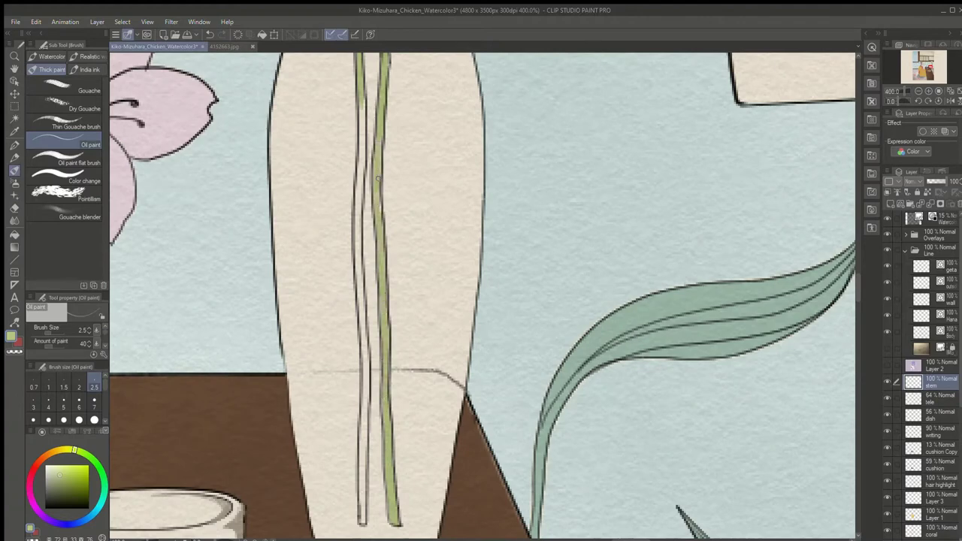
left_click_drag(362, 526, 359, 272)
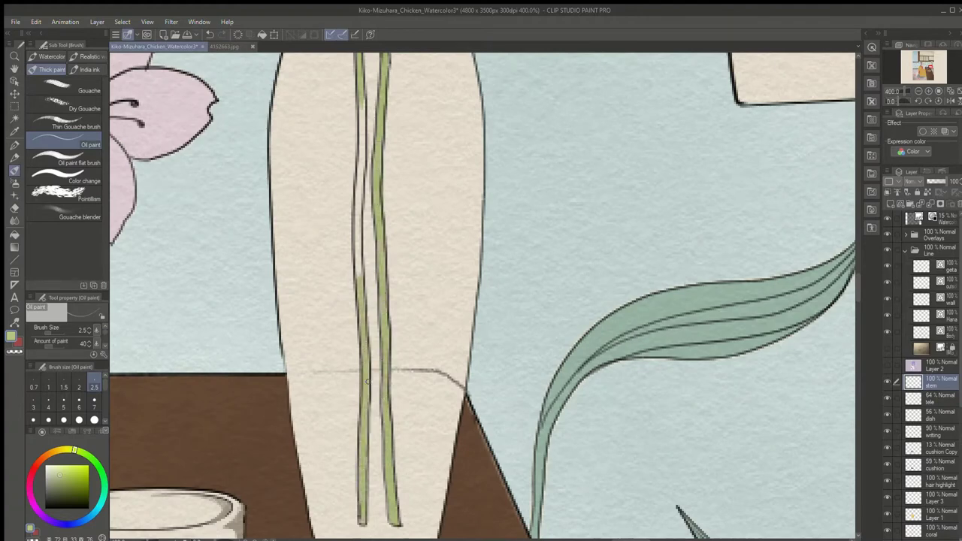
mouse_move(368, 382)
left_mouse_down()
mouse_move(356, 251)
mouse_move(362, 98)
left_mouse_up()
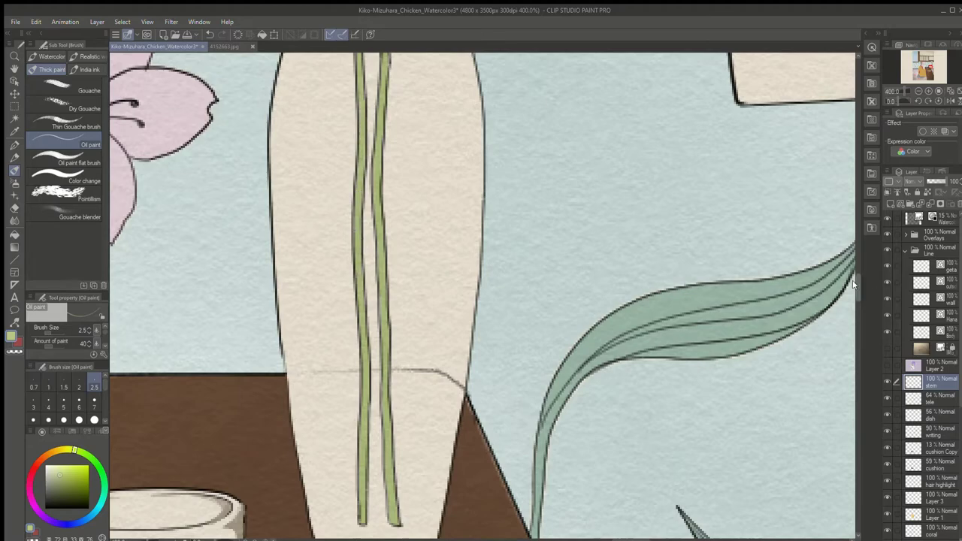
Paint the right stem's branches up to the two lower blossoms and extend the green along the left stem
left_click_drag(857, 286, 857, 242)
mouse_move(403, 387)
left_mouse_down()
mouse_move(409, 350)
mouse_move(428, 355)
mouse_move(449, 328)
mouse_move(471, 285)
mouse_move(474, 245)
mouse_move(525, 183)
left_mouse_up()
mouse_move(475, 242)
left_mouse_down()
mouse_move(471, 215)
mouse_move(517, 159)
left_mouse_up()
left_click_drag(410, 352, 417, 235)
mouse_move(417, 352)
left_mouse_down()
mouse_move(438, 284)
mouse_move(446, 187)
left_mouse_up()
left_click_drag(364, 419, 365, 219)
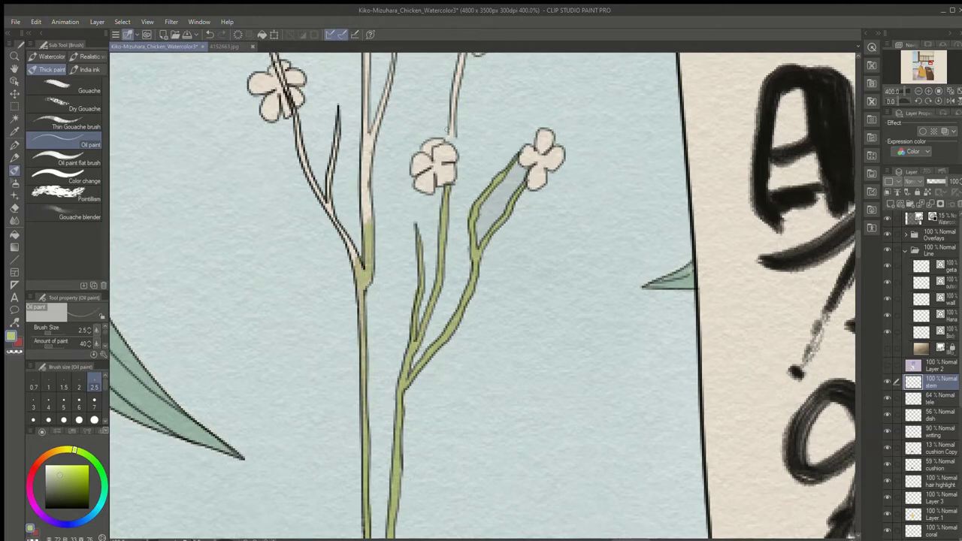
Colour the left stem's trunk and side branches and the twig above the lower middle blossom in yellow-green
left_click_drag(447, 144, 460, 61)
left_click_drag(365, 224, 366, 114)
mouse_move(374, 128)
left_mouse_down()
mouse_move(394, 52)
mouse_move(368, 54)
left_mouse_up()
left_click_drag(331, 204, 338, 114)
mouse_move(331, 203)
left_mouse_down()
mouse_move(359, 263)
mouse_move(301, 143)
mouse_move(275, 55)
left_mouse_up()
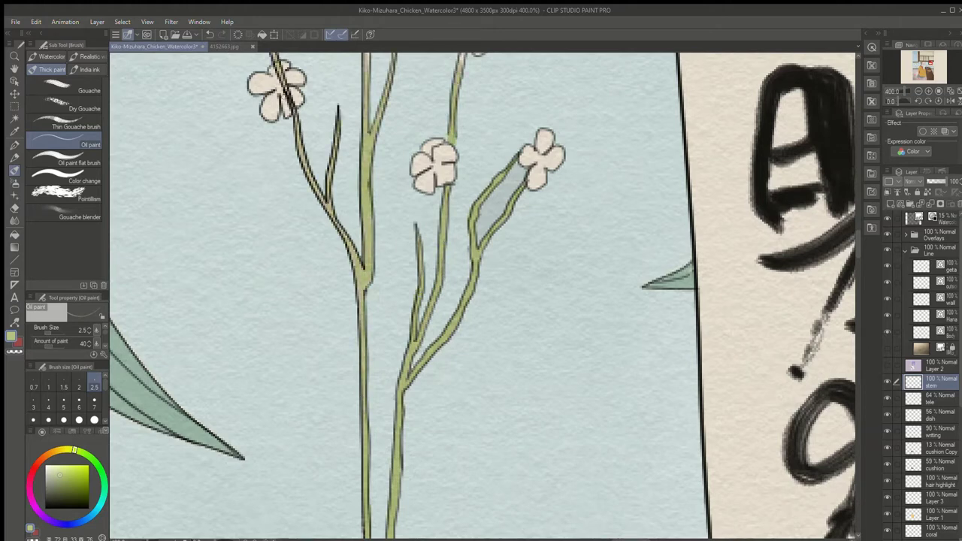
Paint the upper stem tips green where they cross the wooden beam and reach the top blossoms
scroll(481, 295, "up", 5)
left_click_drag(275, 350, 269, 307)
mouse_move(353, 203)
left_mouse_down()
mouse_move(366, 351)
mouse_move(366, 314)
left_mouse_up()
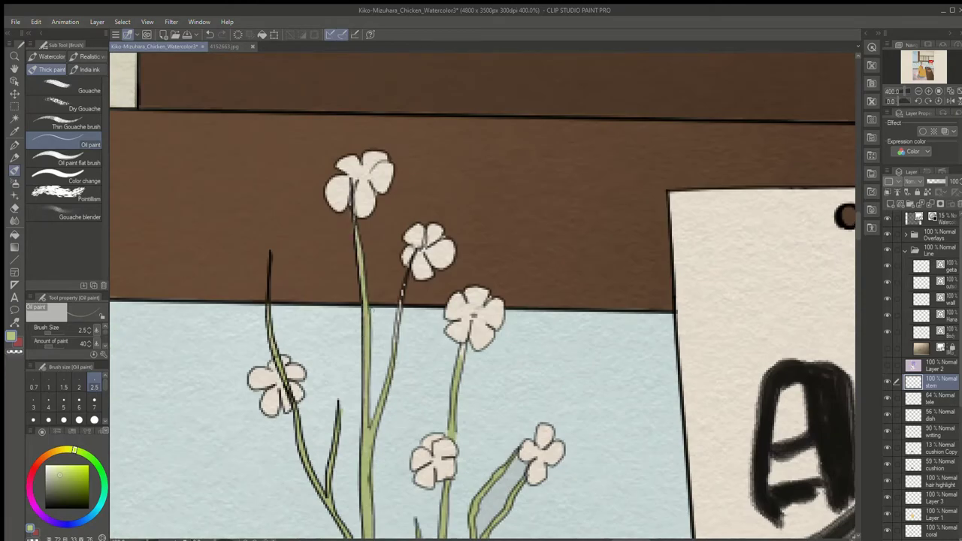
left_click_drag(395, 346, 408, 276)
left_click_drag(459, 359, 463, 345)
Shade along both stems with a darker olive green and save the file
scroll(462, 368, "down", 20)
scroll(464, 366, "up", 7)
left_click(462, 368, "alt")
scroll(482, 304, "up", 11)
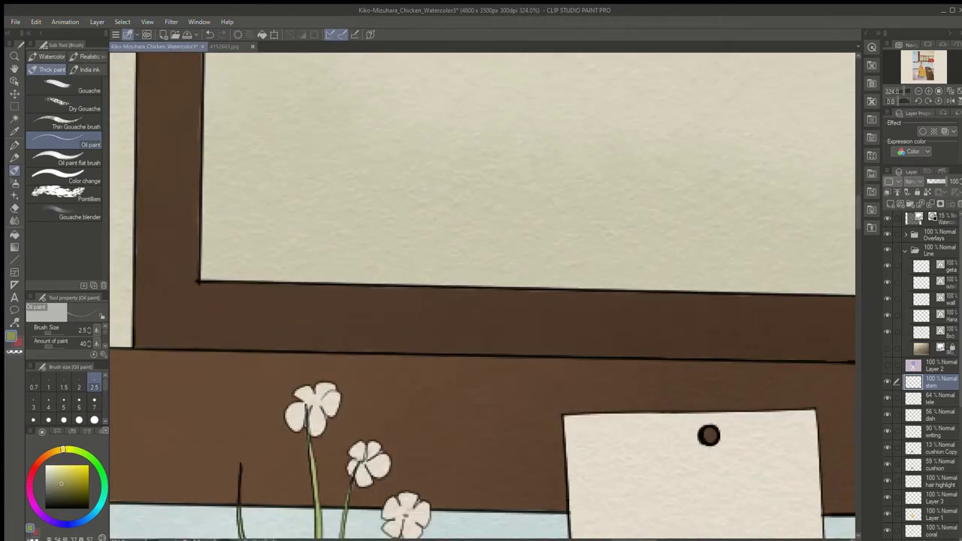
scroll(483, 295, "down", 15)
left_click_drag(343, 451, 335, 392)
left_click_drag(315, 446, 313, 399)
left_click_drag(312, 75, 311, 93)
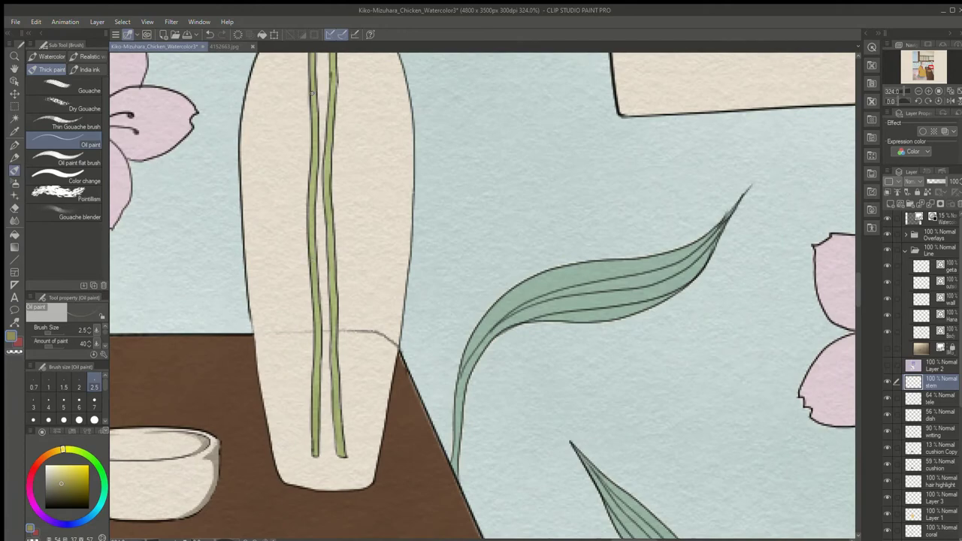
left_click_drag(857, 289, 858, 261)
left_click_drag(343, 167, 339, 209)
scroll(480, 300, "up", 4)
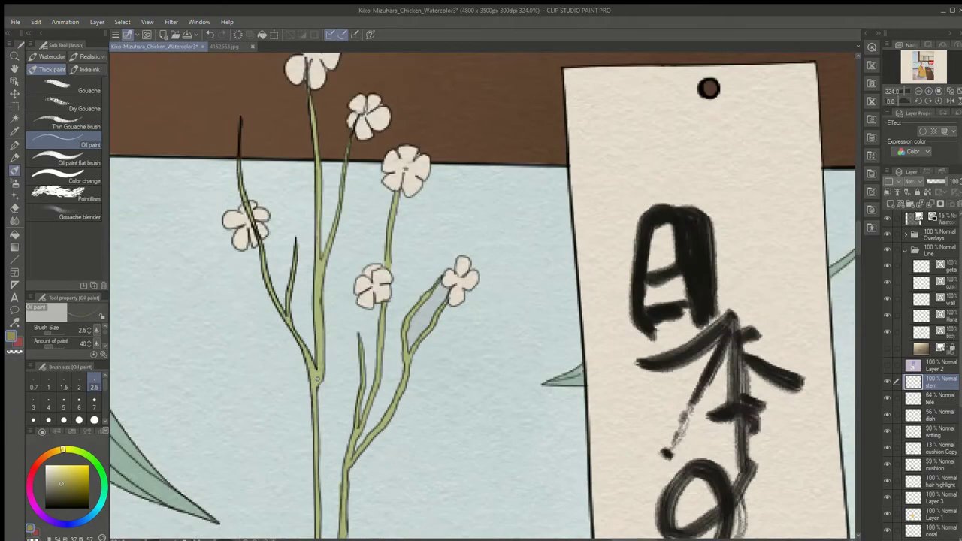
scroll(301, 105, "down", 5)
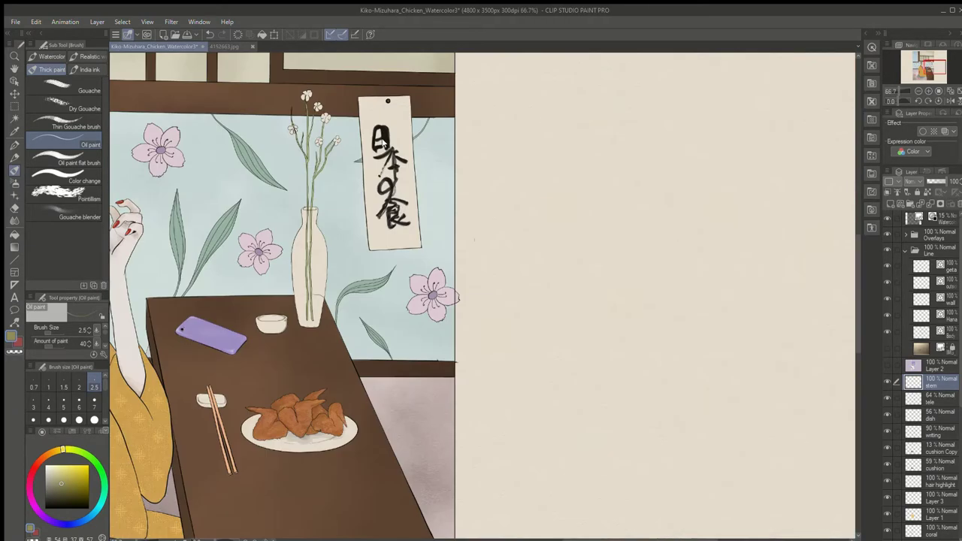
key("ctrl+s")
Try pink and light blue fills on the vase's top blossoms, referring to other layers, and undo them
left_click_drag(637, 539, 578, 539)
left_click_drag(858, 266, 857, 246)
scroll(598, 215, "up", 2)
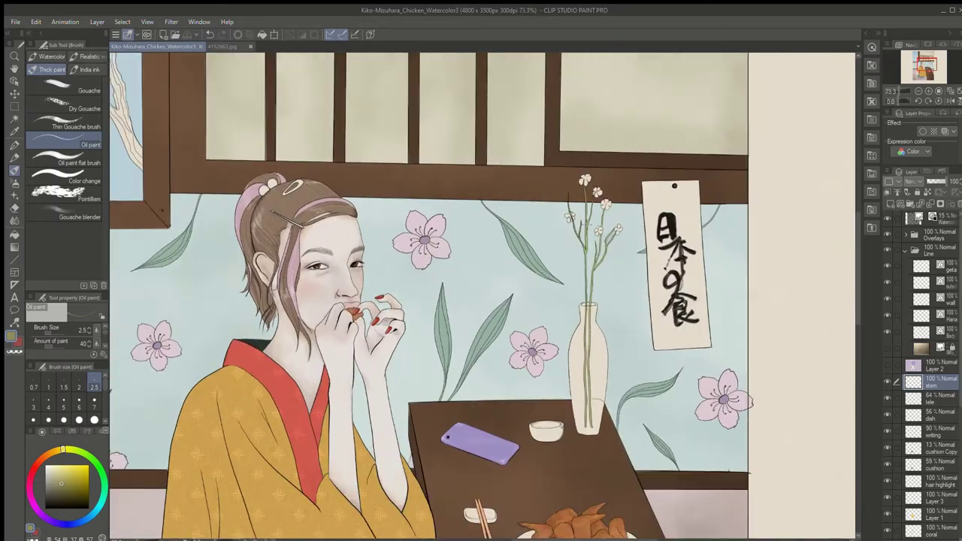
left_click(35, 504)
left_click(57, 465)
left_click(15, 236)
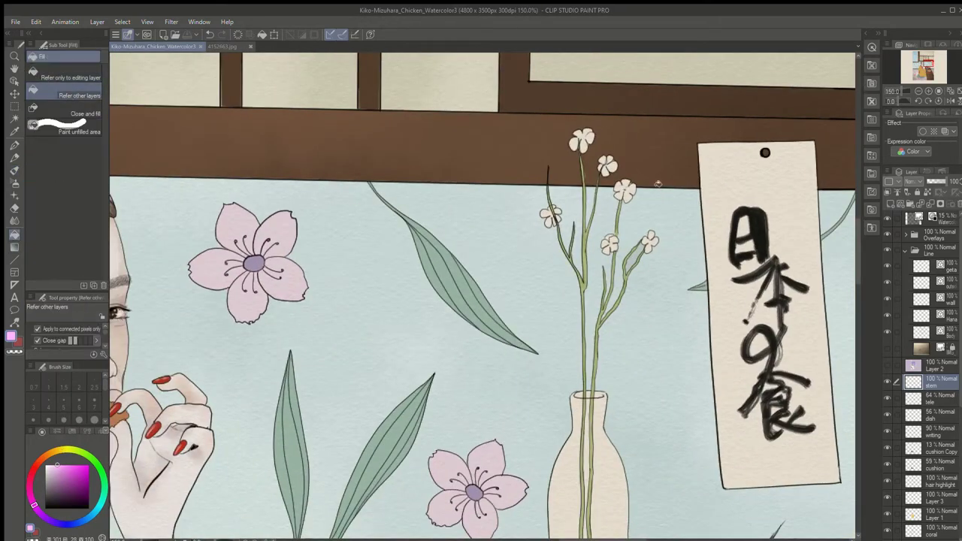
left_click(578, 143)
key("ctrl+z")
left_click(94, 511)
left_click(581, 141)
scroll(610, 187, "down", 3)
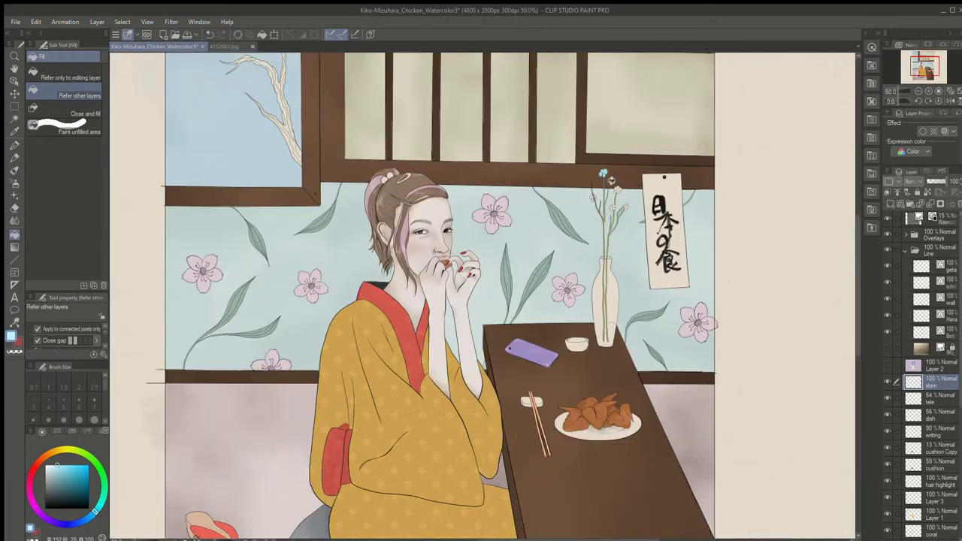
left_click(610, 181)
key("ctrl+z")
Add a new layer above the stem layer and fill the topmost blossom with bright red
left_click(890, 203)
left_click(63, 472)
left_click(612, 181)
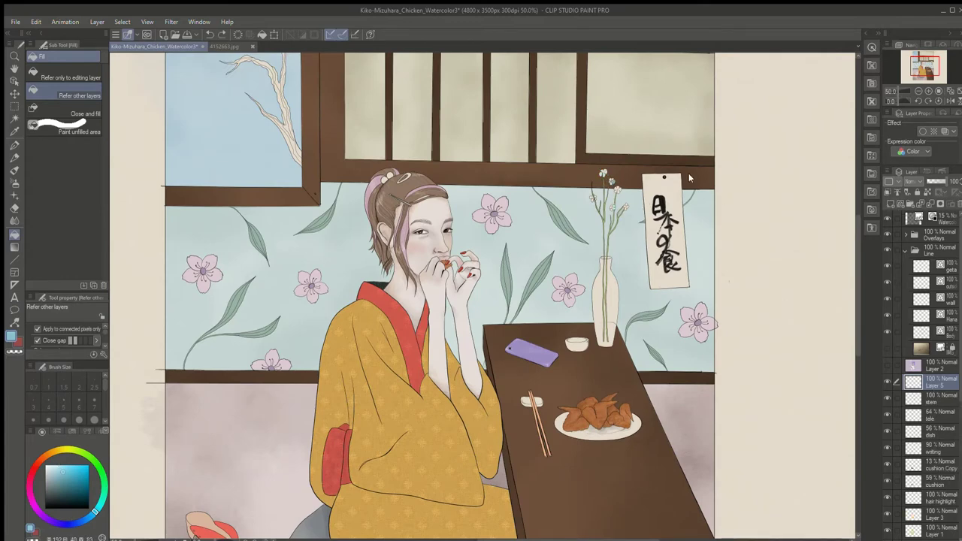
left_click_drag(39, 467, 30, 476)
left_click(602, 174)
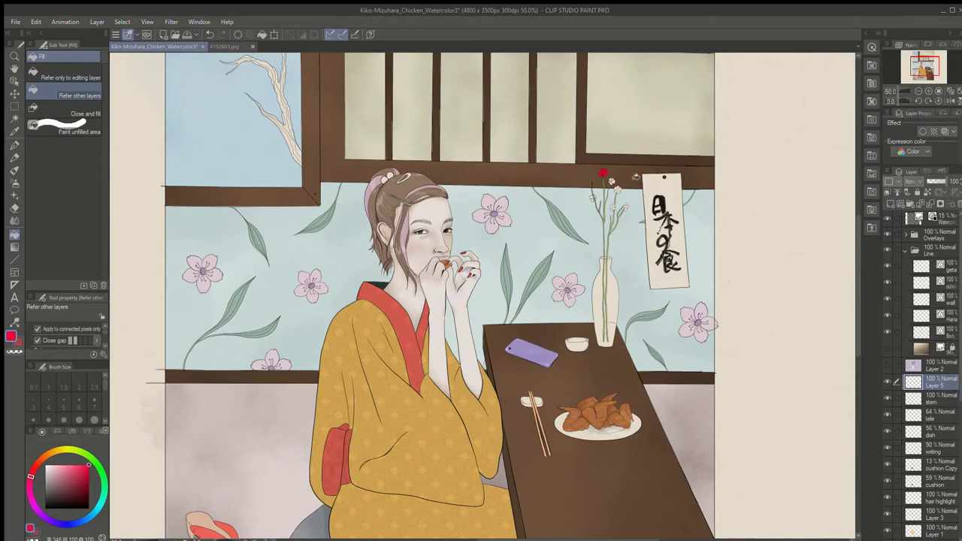
Fill the remaining five small blossoms on the stems with the same bright red
scroll(612, 174, "up", 6)
left_click(557, 235)
left_click(623, 295)
left_click(584, 437)
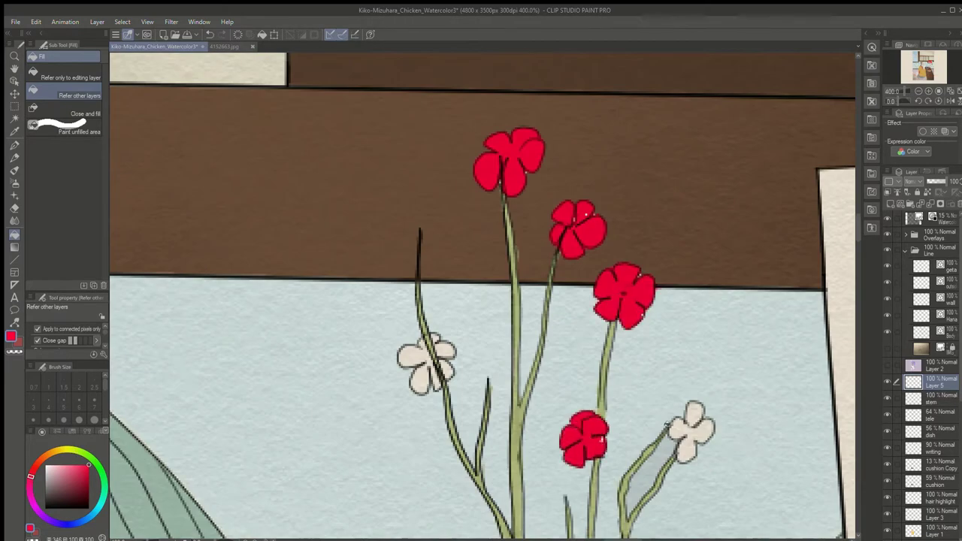
left_click(691, 432)
left_click(432, 342)
Lower the opacity of the red blossom layer to 69%
left_click(64, 473)
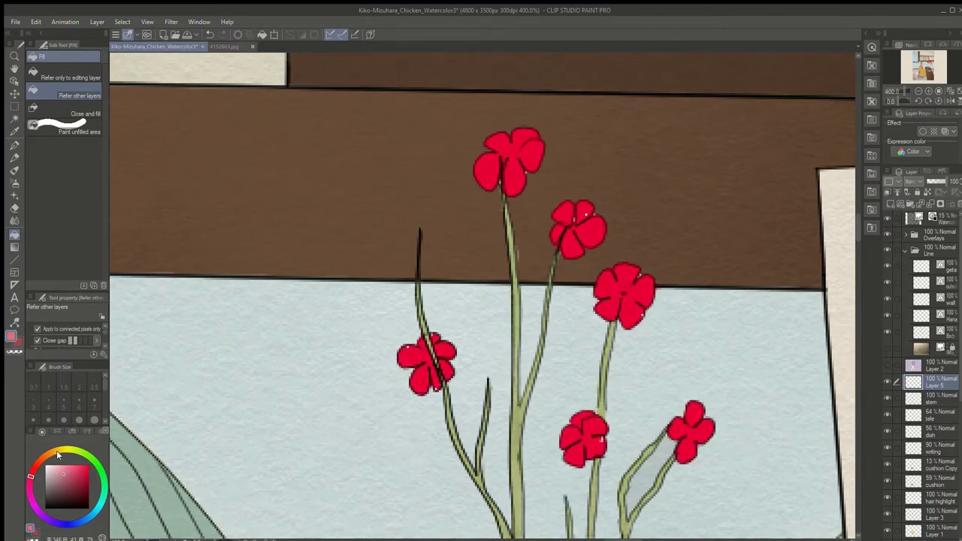
key("b")
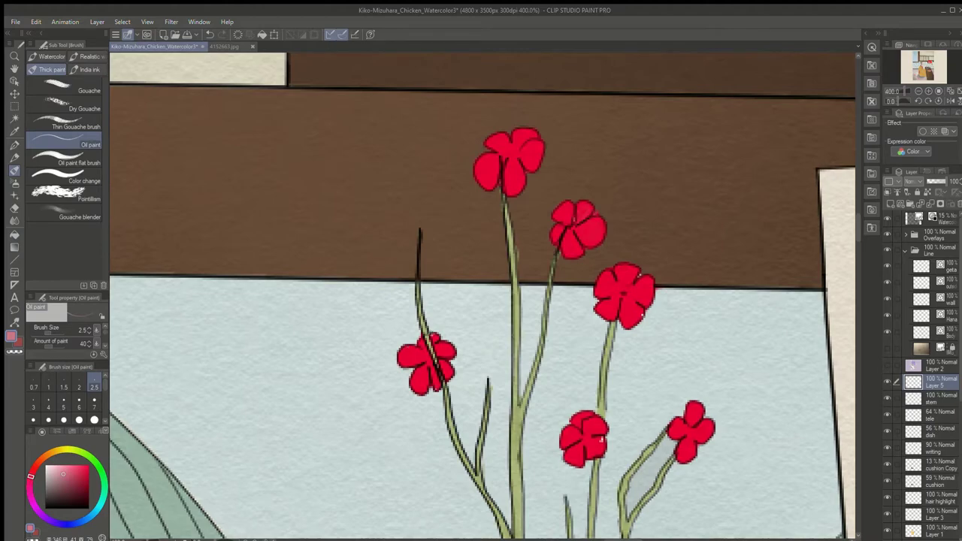
scroll(640, 315, "down", 6)
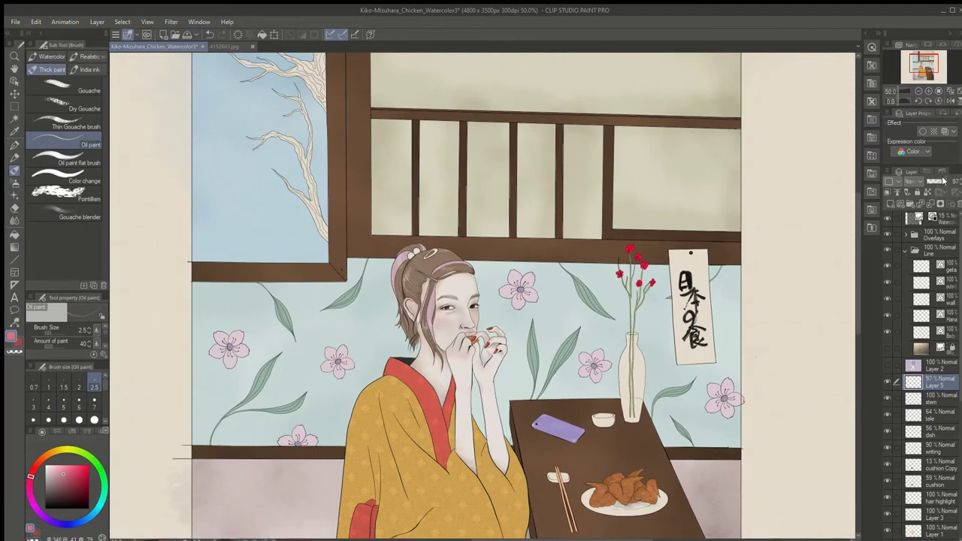
mouse_move(858, 282)
left_mouse_down()
mouse_move(864, 326)
mouse_move(866, 268)
left_mouse_up()
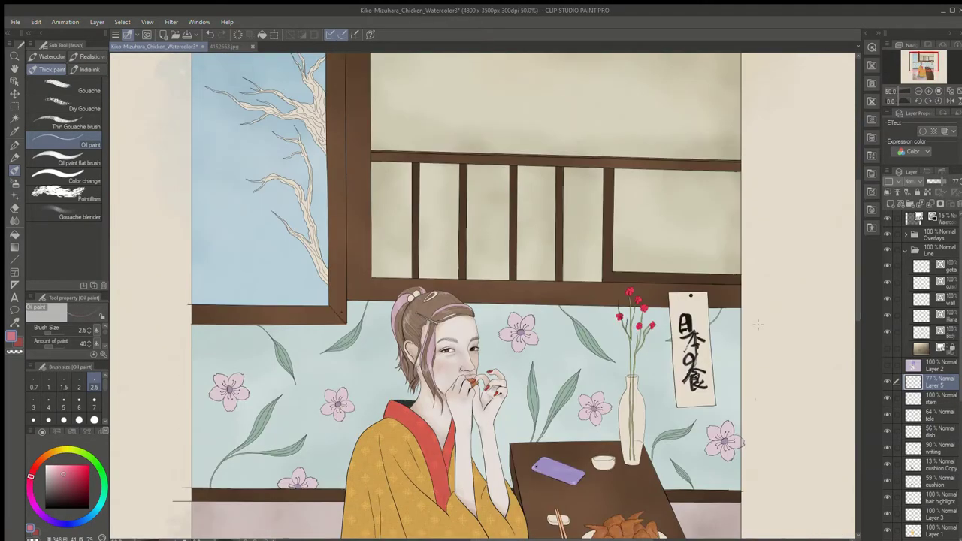
left_click(937, 180)
left_click_drag(937, 181, 937, 180)
mouse_move(859, 263)
left_mouse_down()
mouse_move(861, 331)
mouse_move(876, 221)
mouse_move(871, 267)
left_mouse_up()
scroll(686, 169, "up", 3)
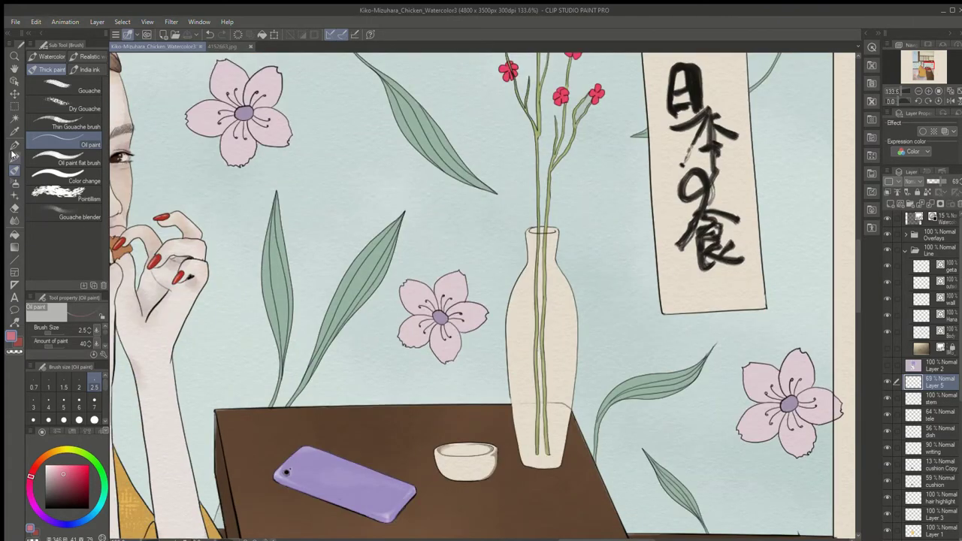
Rename the blossom layer as "bud", add a new layer above it, and sample the table's brown
left_click(231, 418, "alt")
double_click(934, 385)
type("bud")
key("Return")
left_click(889, 204)
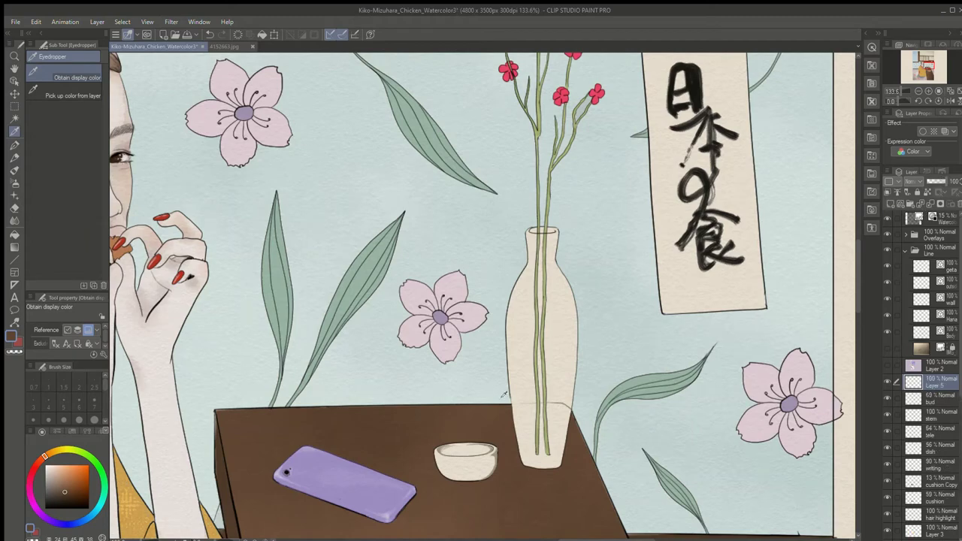
key("b")
scroll(510, 375, "down", 5)
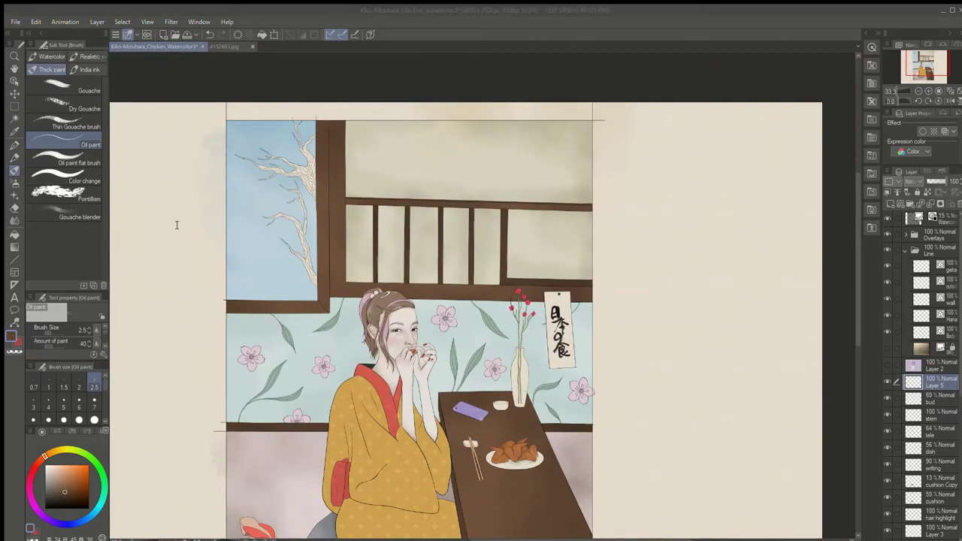
Erase the stem outlines inside the vase from the Hana line layer with the Kneaded eraser
scroll(612, 355, "up", 3)
scroll(612, 354, "up", 4)
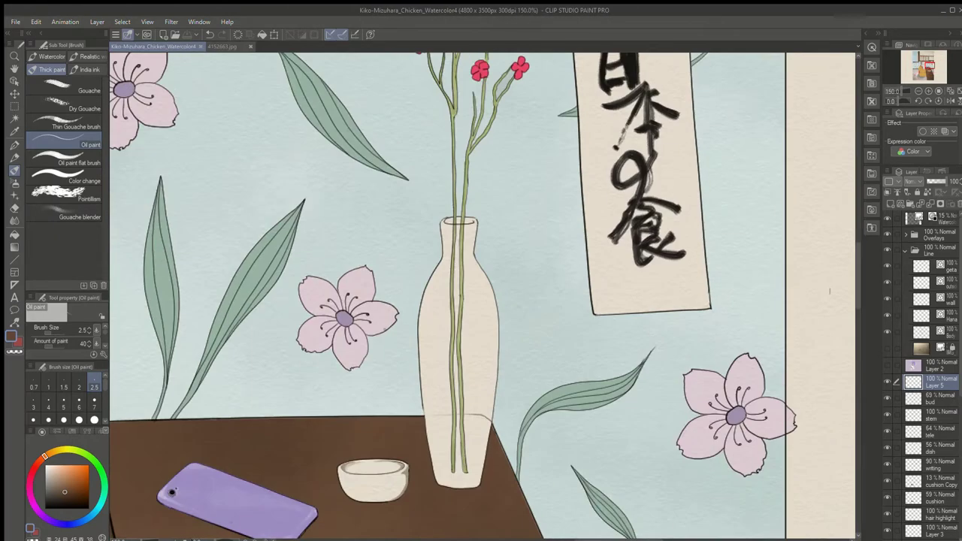
left_click(15, 208)
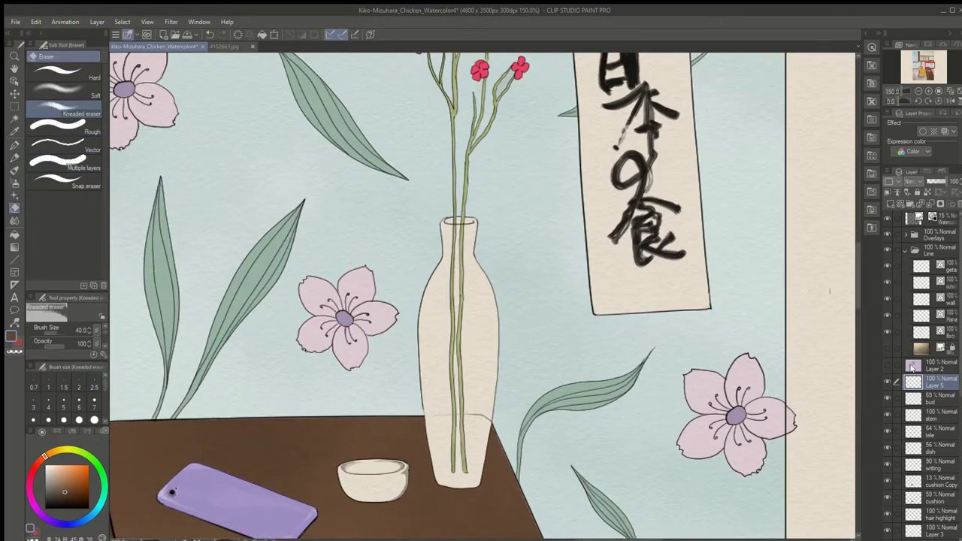
left_click(915, 314)
left_click_drag(459, 467, 454, 229)
Reduce the Kneaded eraser to size 4 and clean the stems precisely just below the vase's rim
key("bracketleft")
key("bracketleft")
key("bracketleft")
key("bracketleft")
scroll(458, 202, "up", 8)
key("bracketleft")
key("bracketleft")
key("bracketleft")
key("bracketleft")
key("bracketleft")
key("bracketleft")
key("bracketleft")
key("bracketleft")
key("bracketleft")
key("bracketleft")
key("bracketleft")
key("bracketleft")
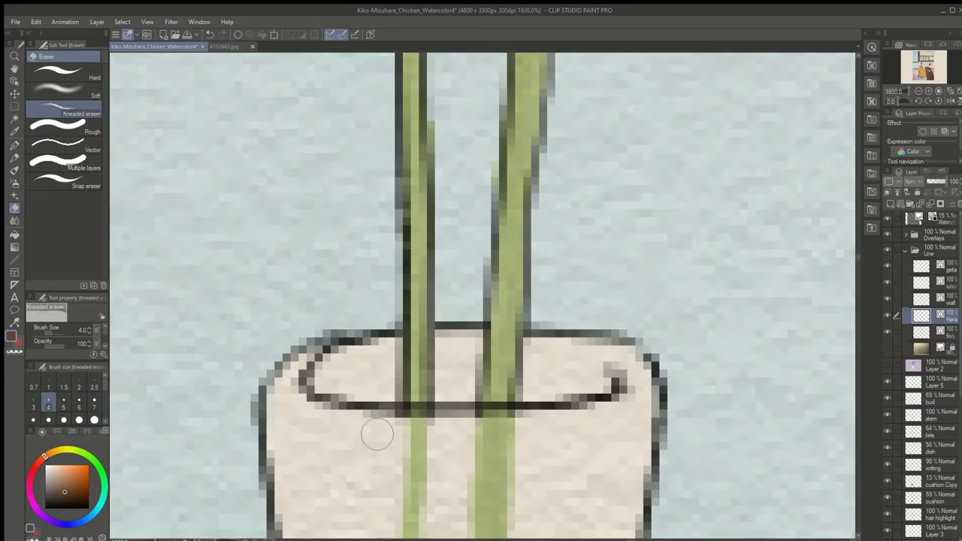
left_click(418, 434, "ctrl+shift")
mouse_move(430, 415)
left_mouse_down()
mouse_move(402, 432)
mouse_move(428, 418)
left_mouse_up()
mouse_move(477, 418)
left_mouse_down()
mouse_move(514, 417)
mouse_move(475, 433)
mouse_move(518, 353)
mouse_move(522, 200)
left_mouse_up()
Enlarge the eraser to size 17 and erase the green stem colour inside the vase from the stem layer
scroll(529, 406, "down", 8)
key("bracketright")
key("bracketright")
key("bracketright")
key("bracketright")
key("bracketright")
key("bracketright")
key("bracketright")
key("bracketright")
key("bracketright")
key("bracketright")
key("bracketright")
key("bracketright")
mouse_move(530, 423)
left_mouse_down()
mouse_move(526, 237)
mouse_move(543, 340)
mouse_move(525, 412)
left_mouse_up()
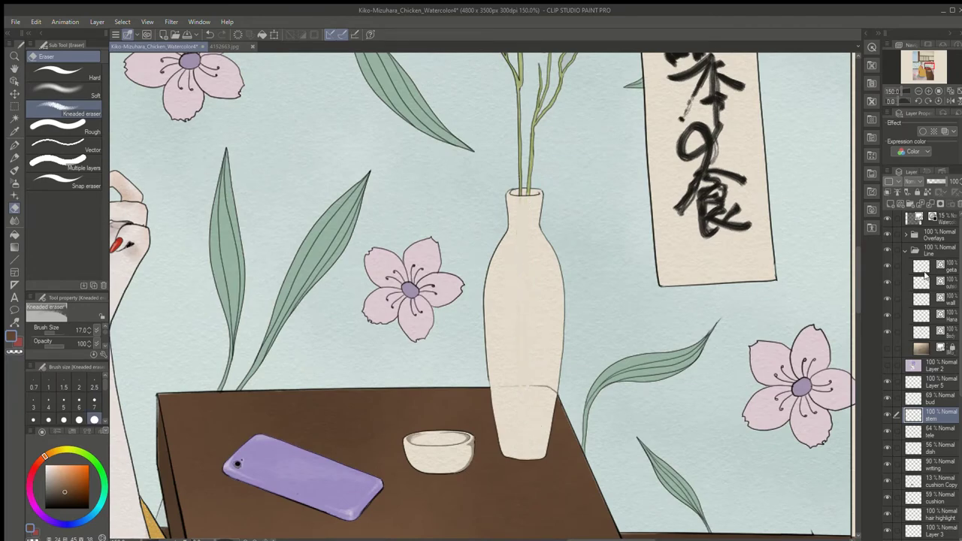
Check the line layers to find the one holding the table line that crosses the vase
key("ctrl+minus")
key("ctrl+minus")
key("ctrl+minus")
key("ctrl+minus")
key("ctrl+plus")
key("ctrl+plus")
key("ctrl+plus")
key("ctrl+plus")
key("ctrl+plus")
left_click(948, 332)
left_click(948, 282)
left_click(948, 266)
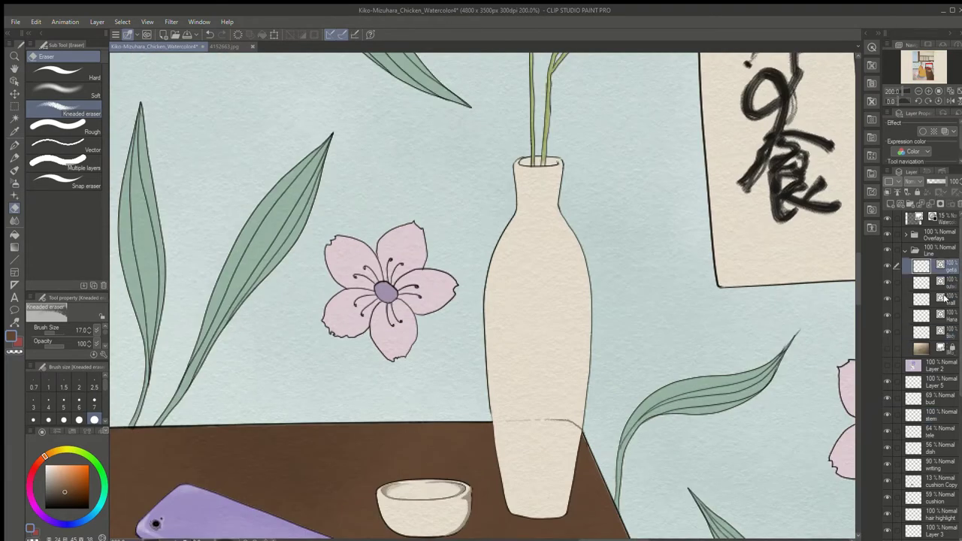
left_click(886, 316)
left_click(885, 316)
left_click(932, 331)
scroll(542, 353, "down", 4)
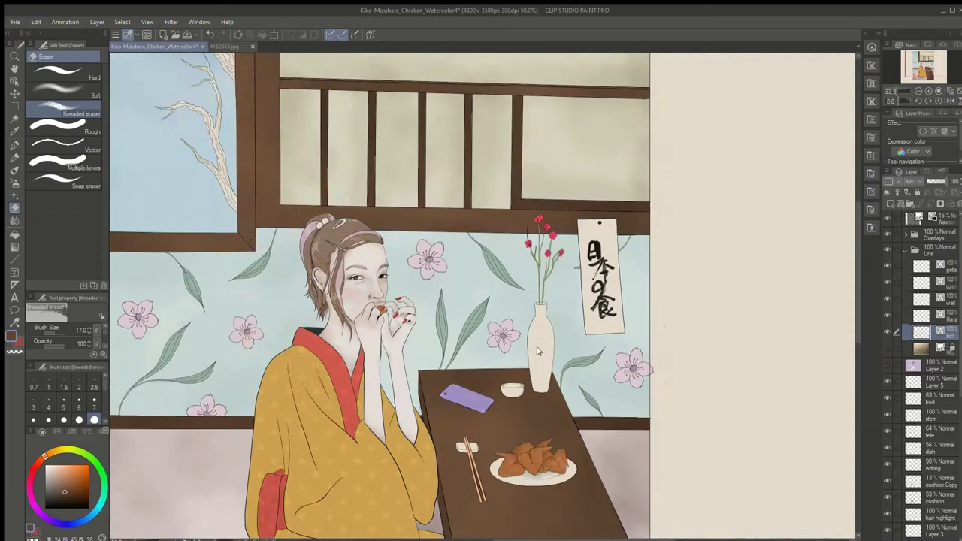
Auto-select the hanging scroll's paper area with the writing layer hidden, and rename Layer 5 as "parch"
key("w")
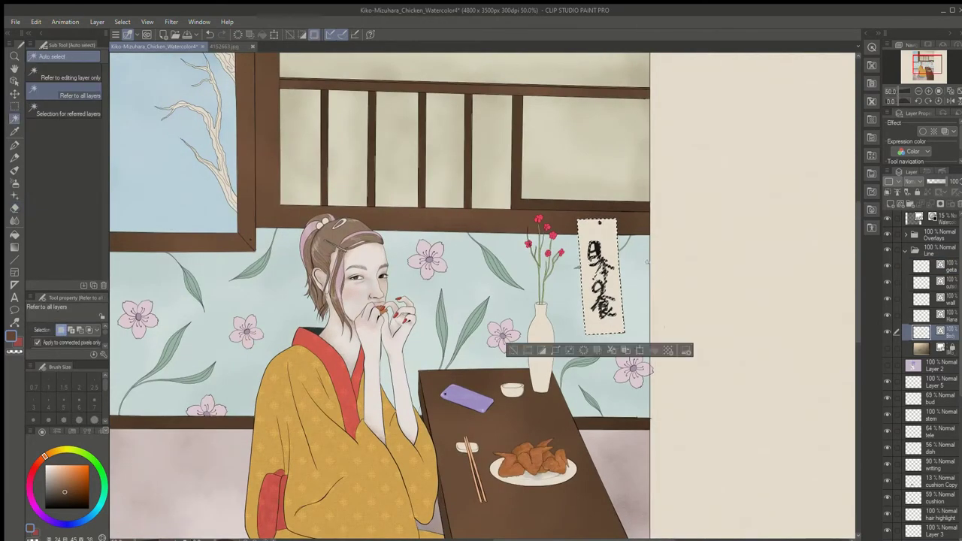
left_click(600, 278)
left_click(933, 366)
double_click(935, 385)
type("parch")
key("Return")
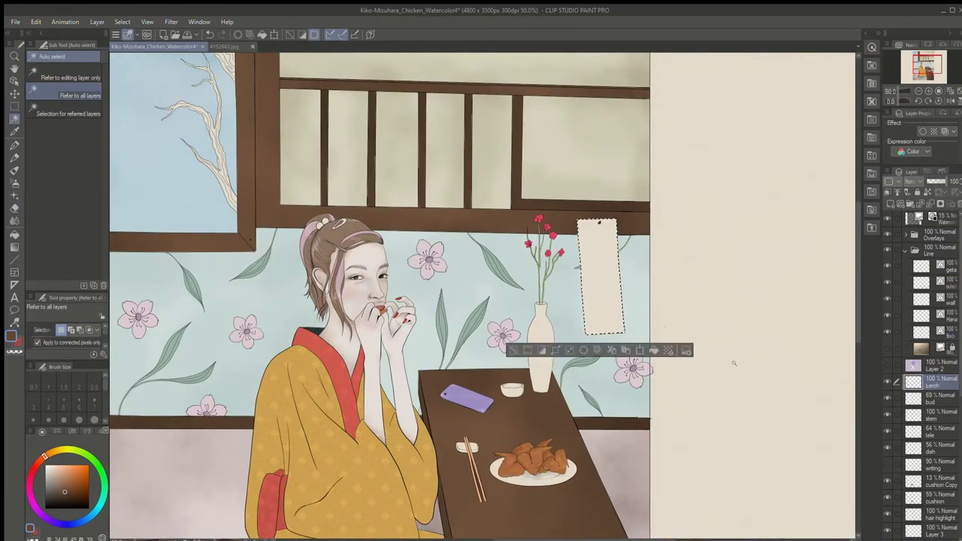
Shade the hanging scroll's paper with the Watery watercolor brush and lower the parch layer's opacity to 13%
scroll(734, 350, "up", 1)
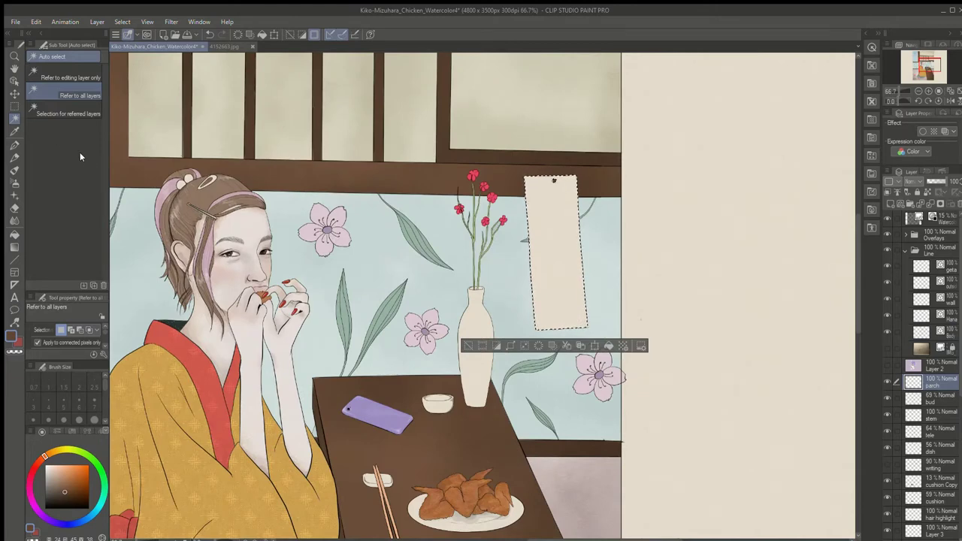
left_click(14, 158)
left_click(14, 171)
left_click(50, 58)
left_click(64, 186)
mouse_move(532, 247)
left_mouse_down()
mouse_move(544, 308)
mouse_move(582, 321)
left_mouse_up()
left_click(932, 182)
key("ctrl+z")
key("ctrl+z")
left_click(930, 181)
left_click(63, 205)
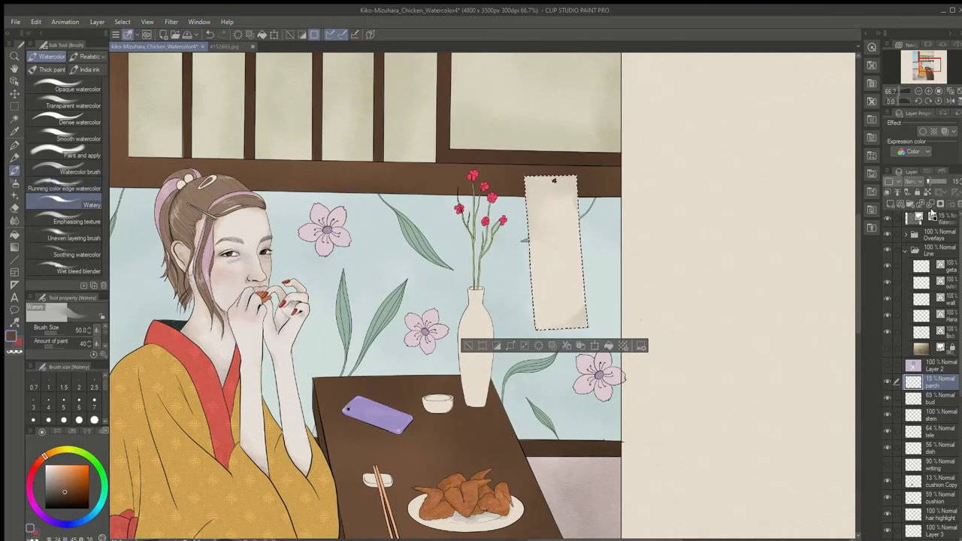
left_click(928, 182)
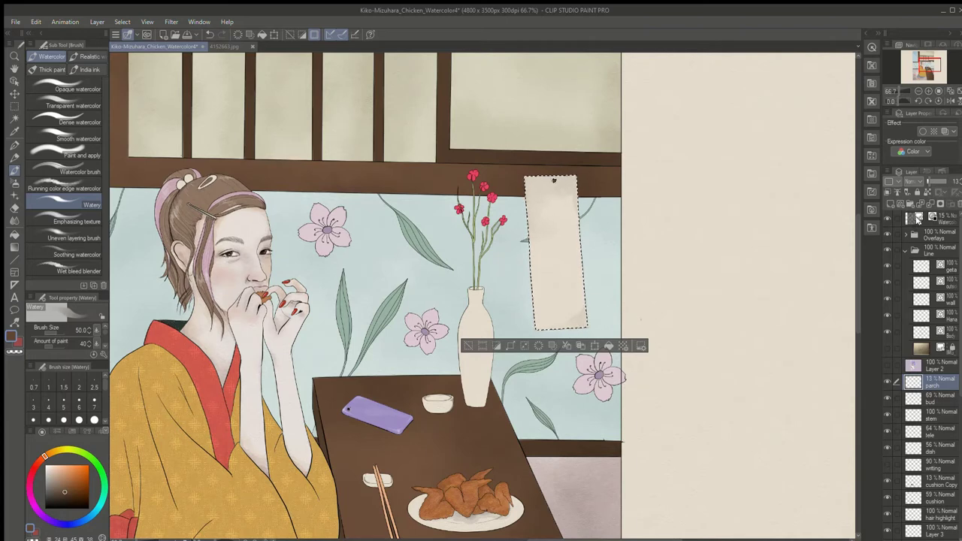
Add a layer named parch2, texture the scroll's paper with the Rough wash brush, set the layer's opacity to 74% and deselect
left_click(890, 203)
left_click(89, 57)
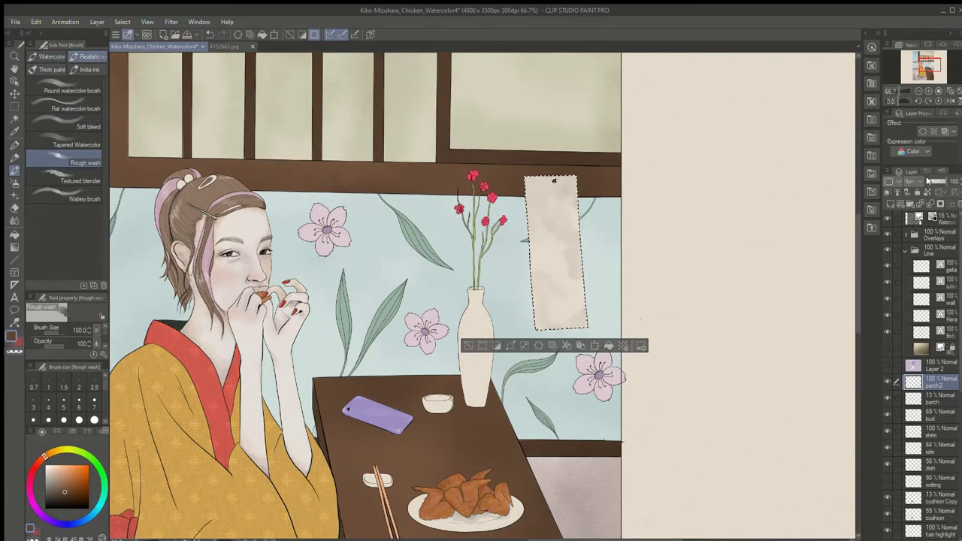
left_click_drag(928, 181, 937, 178)
key("ctrl+d")
key("m")
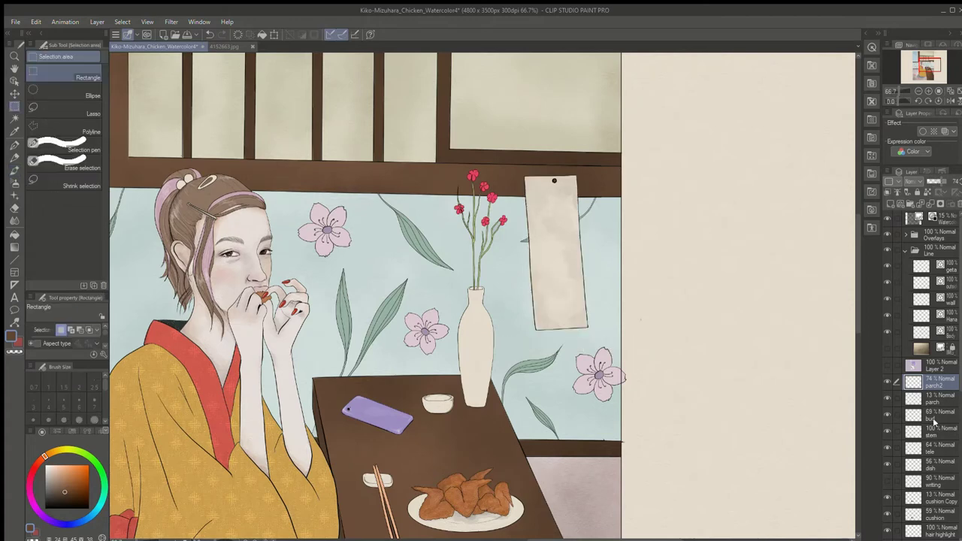
Show the writing layer and move it above the parch2 layer
left_click(884, 480)
left_click_drag(935, 481, 927, 372)
scroll(543, 230, "down", 2)
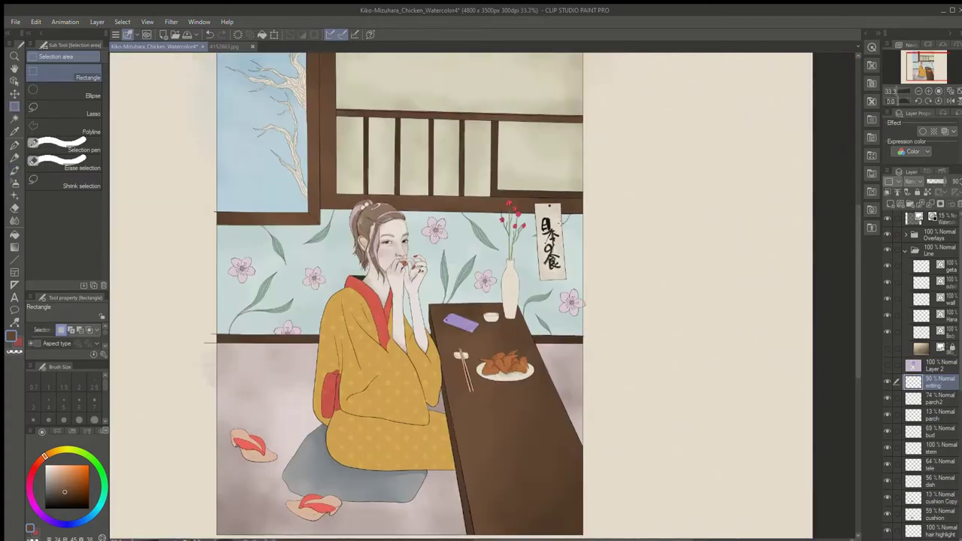
Set the opacity of the cream background layer, Layer 4, to 62% and compare the picture close up and as a whole
scroll(926, 429, "down", 6)
left_click(934, 519)
left_click_drag(931, 190, 930, 190)
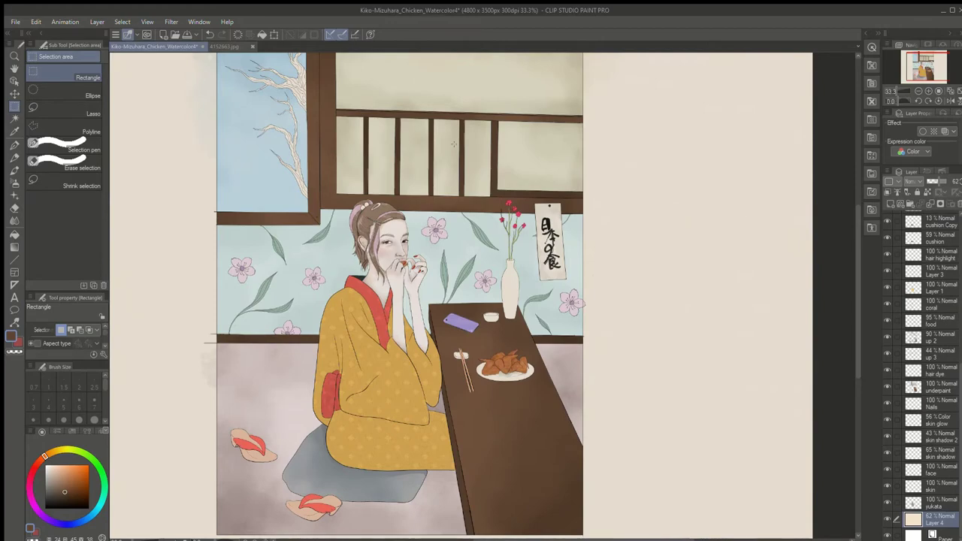
scroll(468, 144, "up", 3)
left_click_drag(858, 244, 860, 283)
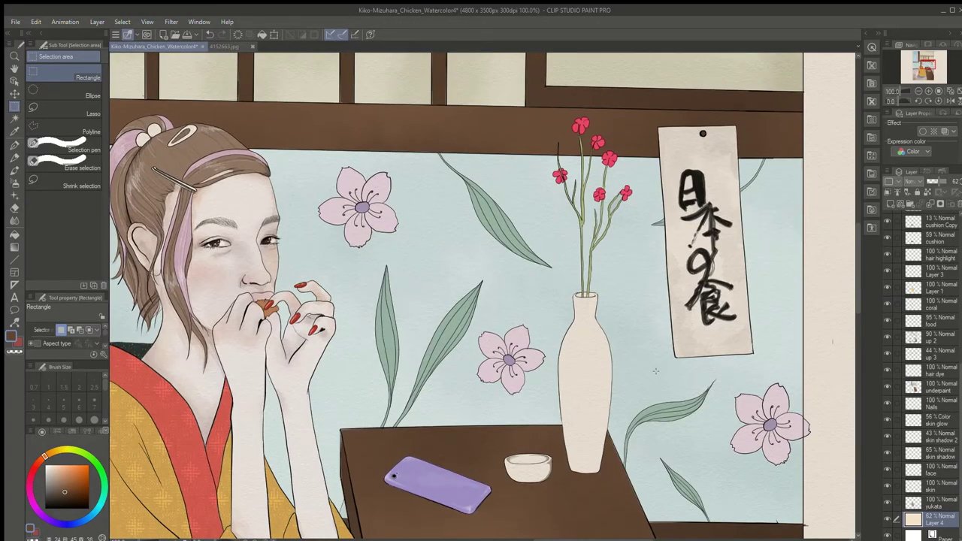
scroll(655, 371, "down", 4)
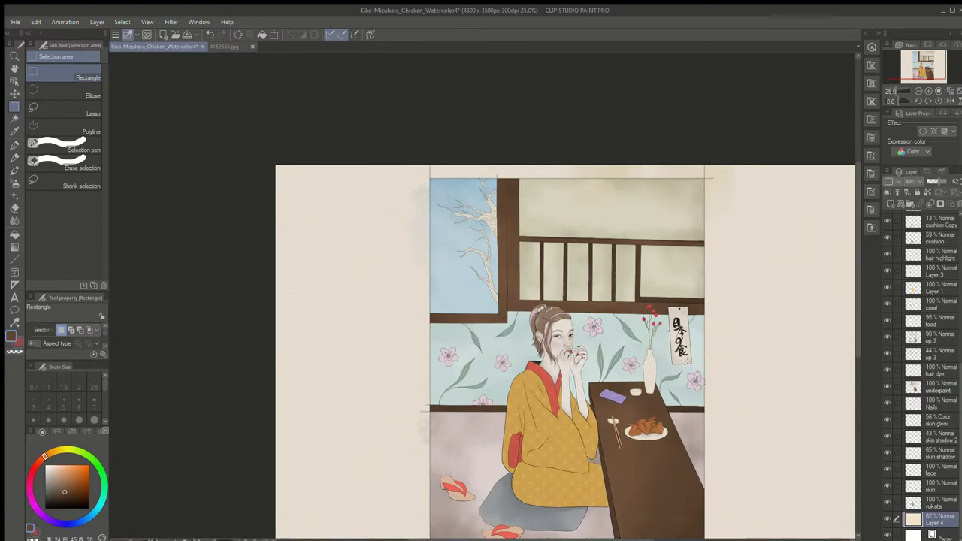
scroll(688, 360, "up", 4)
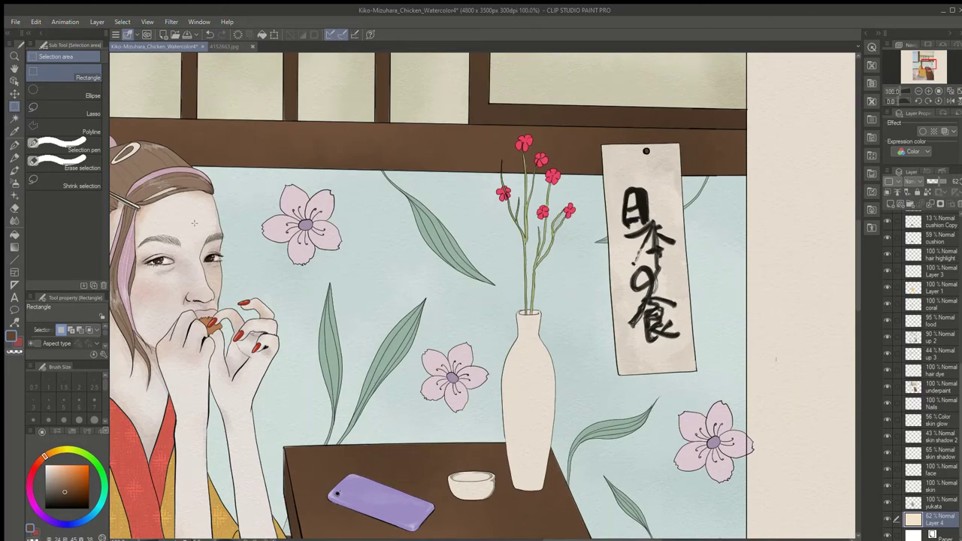
Auto-select the vase's interior and add a layer named vas above the writing layer
left_click(14, 119)
left_click(528, 399)
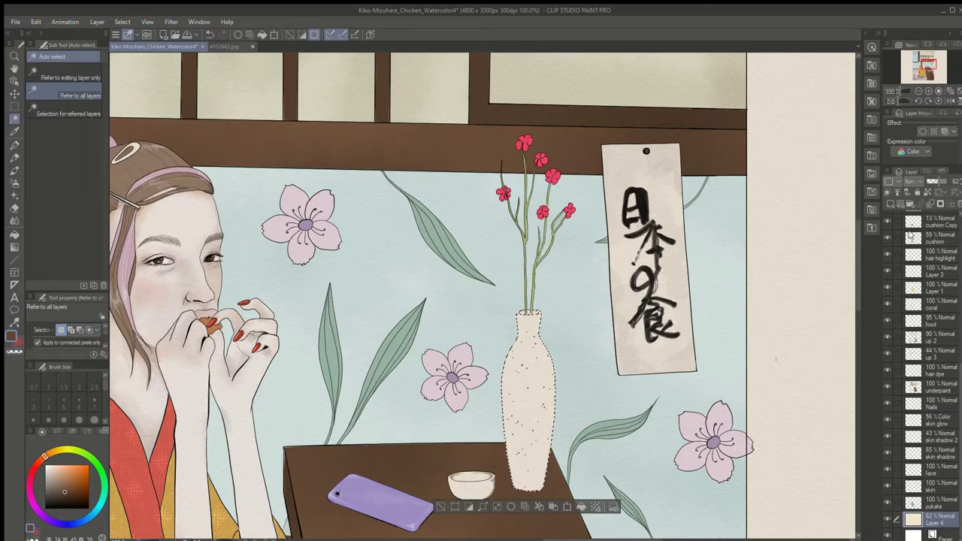
scroll(933, 419, "up", 5)
left_click(932, 382)
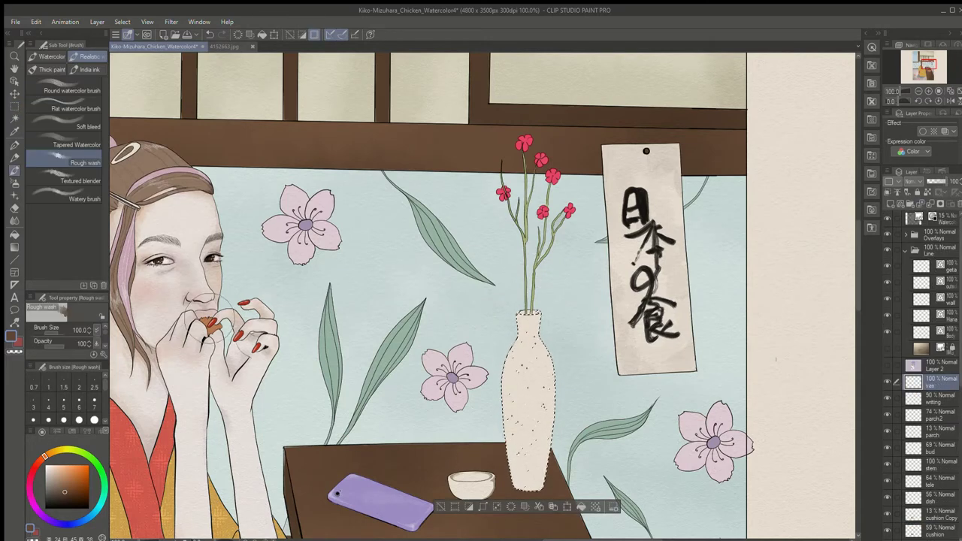
Paint the selected vase brown with the Rough wash brush and reduce the vas layer's opacity to 15%
key("b")
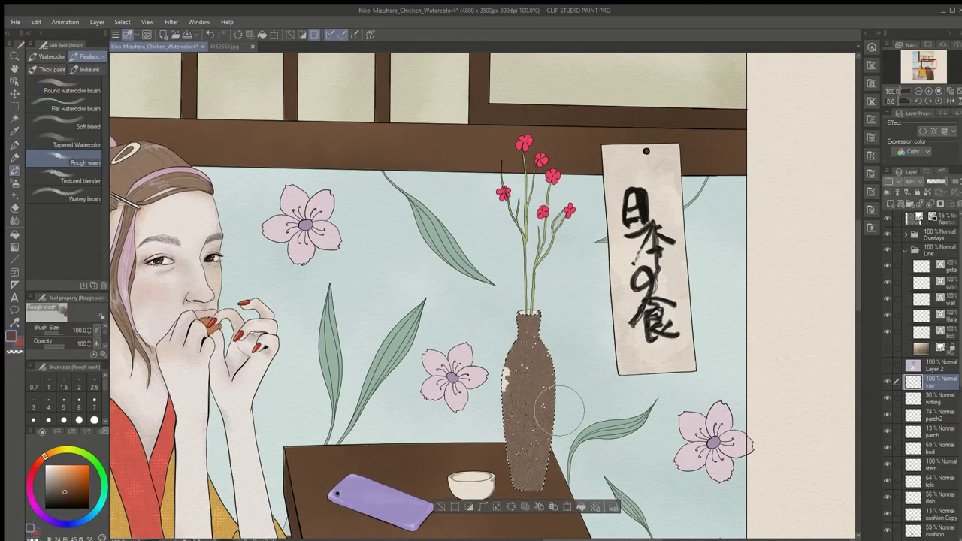
left_click_drag(943, 181, 925, 181)
key("m")
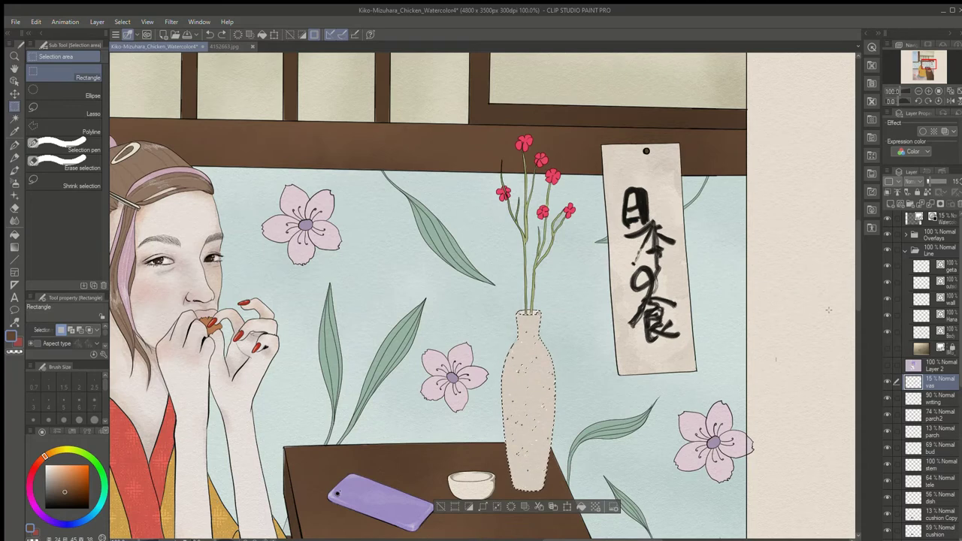
Change the paint colour to dark green and brush it over the vase with the Watery brush at size 50
left_click(103, 481)
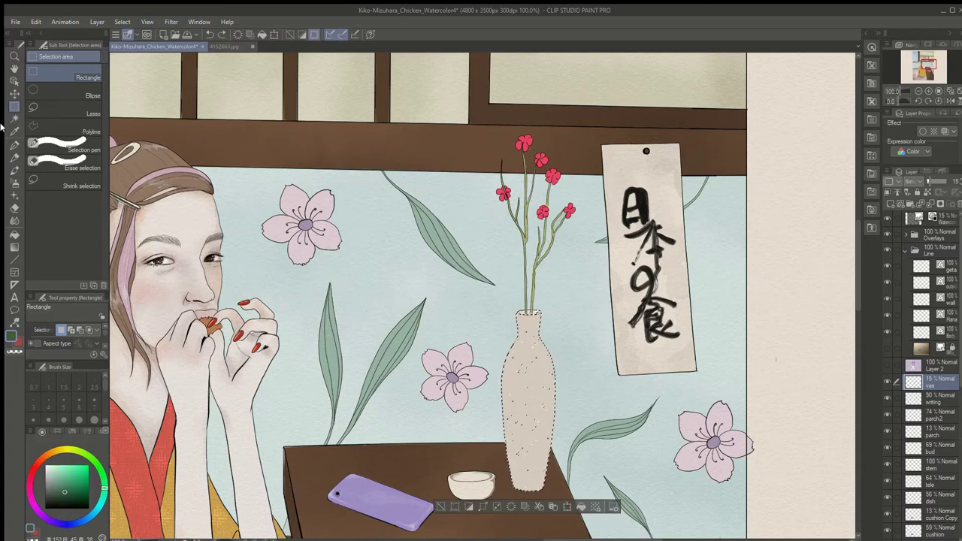
key("b")
left_click(66, 195)
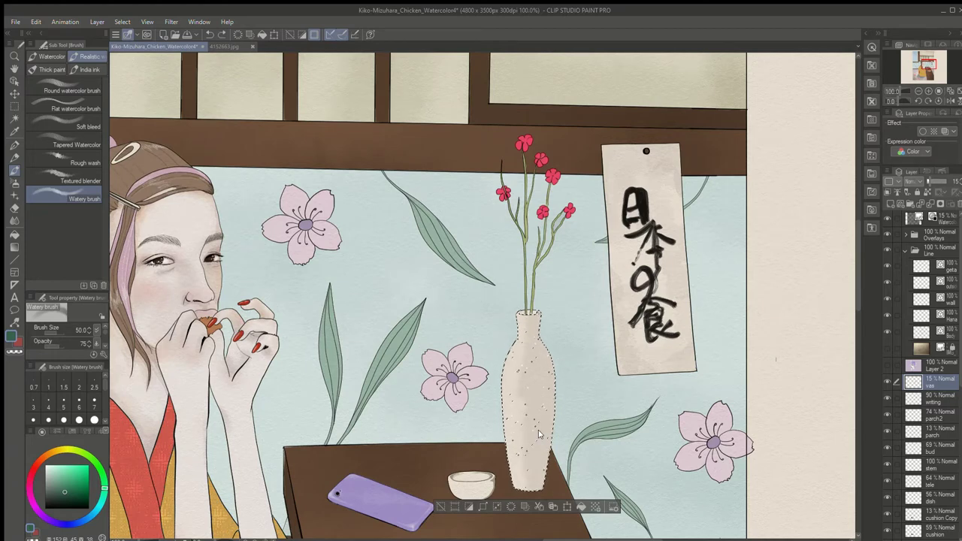
left_click_drag(513, 334, 511, 451)
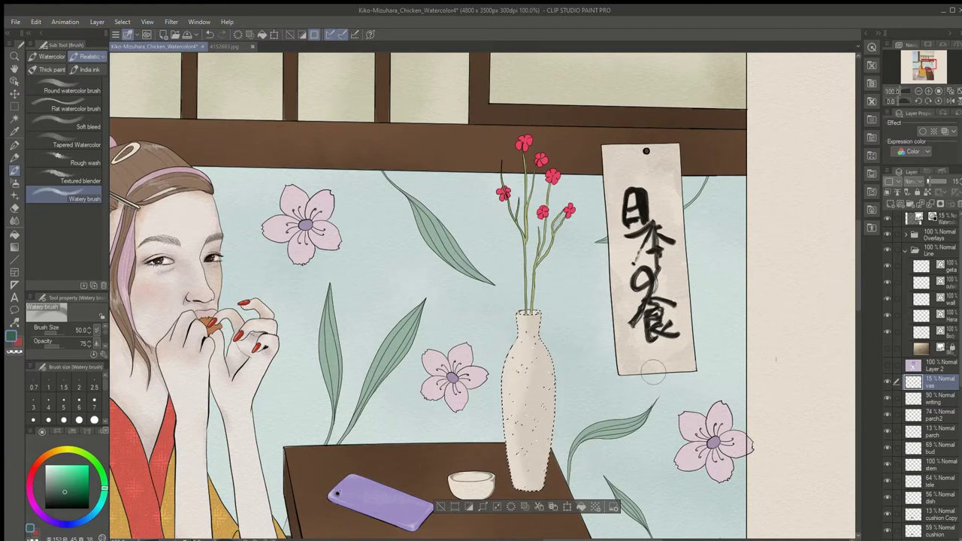
Shade the vase green on a new layer with the Tapered Watercolor brush and set that layer's opacity to 41%
left_click(66, 143)
key("ctrl+shift+n")
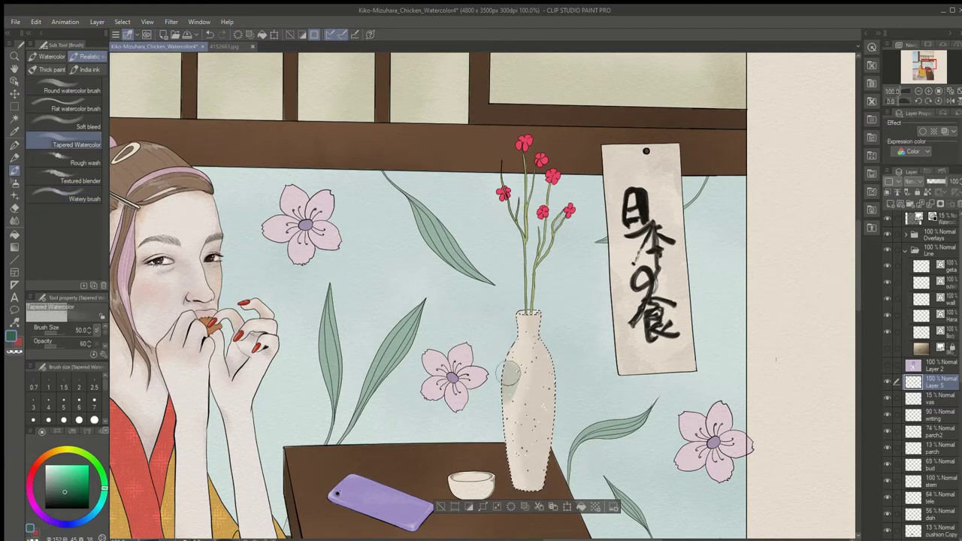
left_click_drag(532, 377, 536, 480)
left_click_drag(930, 182, 935, 181)
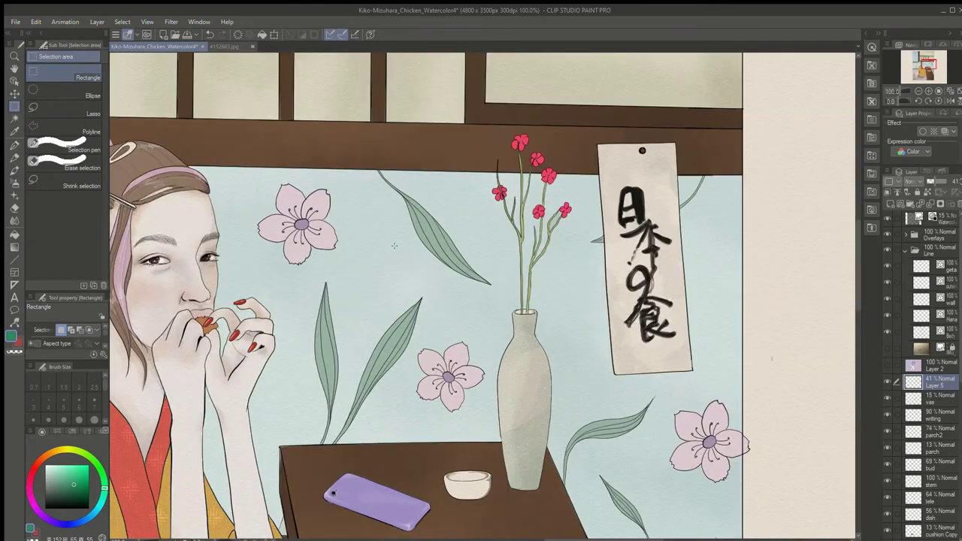
Soften the vase's green shading with the Textured blender at size 50
key("b")
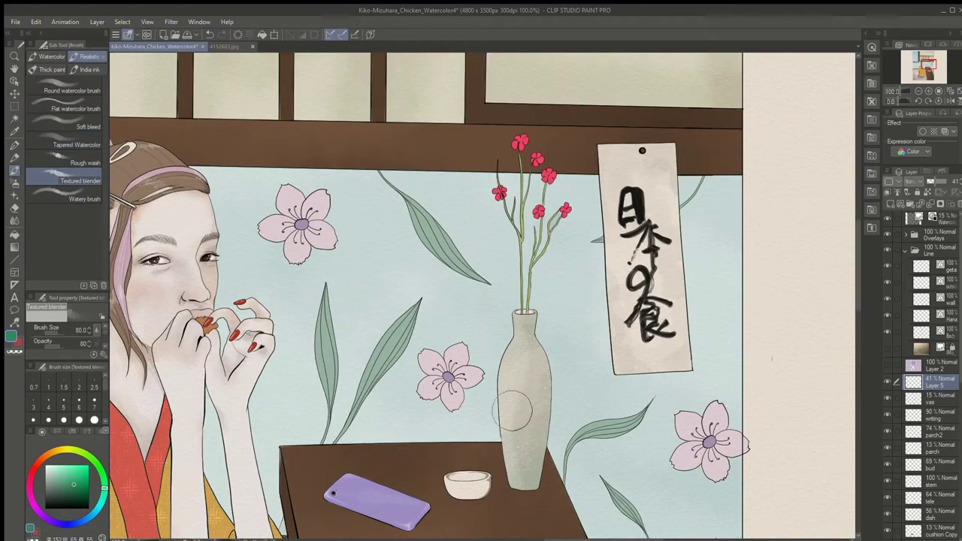
scroll(570, 421, "up", 2)
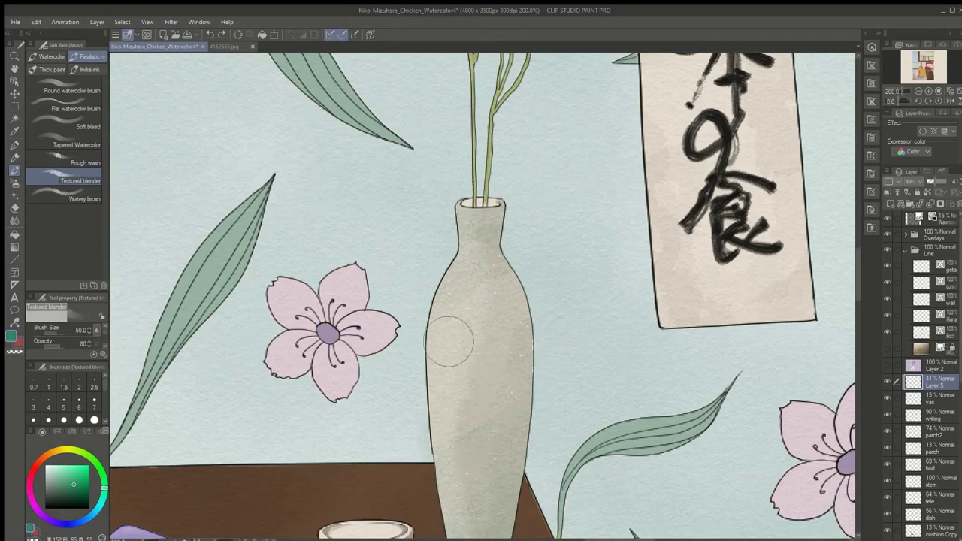
scroll(446, 343, "down", 3)
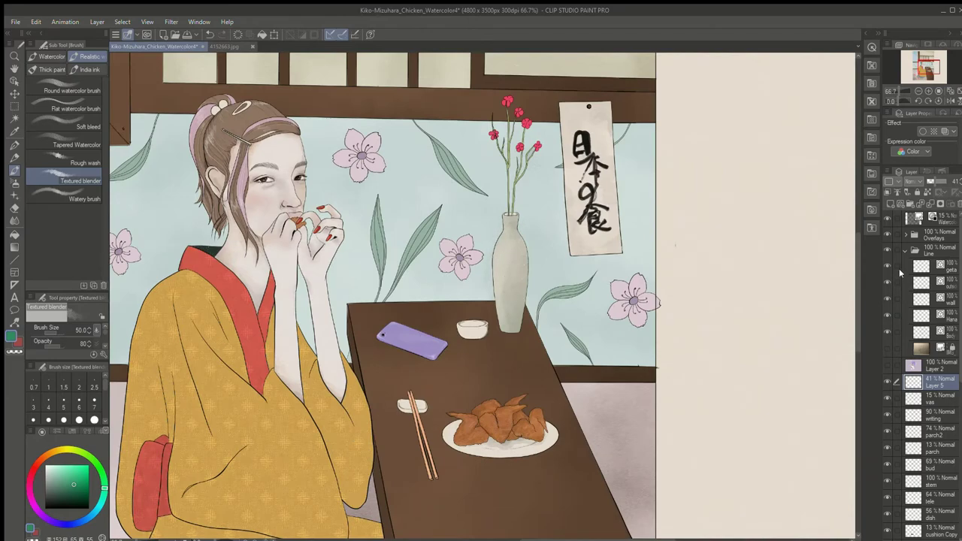
Speckle the vase with near-black dots using the Oil paint flat brush at size 2.5, and save the file
key("ctrl+minus")
key("ctrl+plus")
key("ctrl+plus")
key("ctrl+plus")
key("ctrl+plus")
left_click(62, 504)
left_click(38, 462)
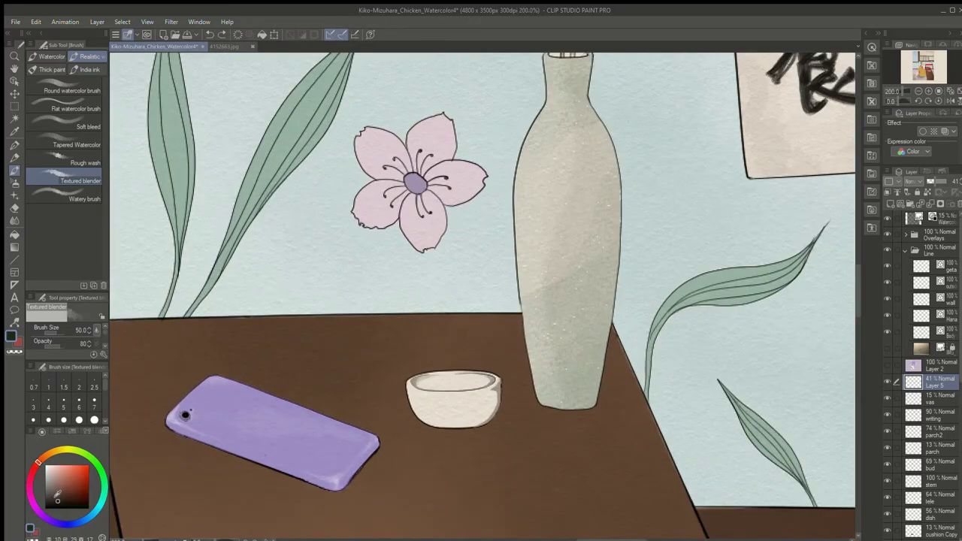
left_click(52, 496)
left_click(57, 69)
left_click(66, 158)
key("bracketleft")
key("bracketleft")
key("bracketleft")
key("bracketleft")
key("bracketleft")
left_click(565, 330)
left_click(93, 385)
left_click(51, 501)
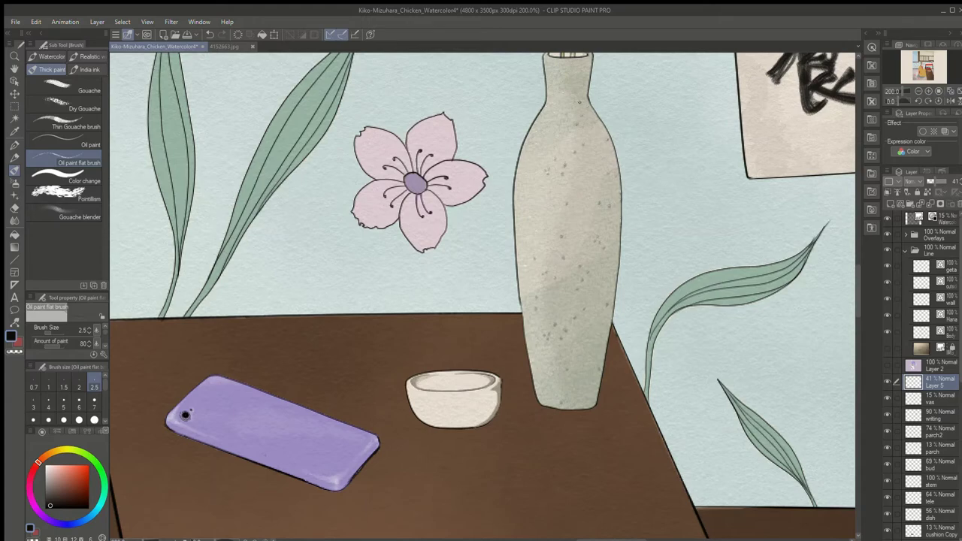
left_click_drag(540, 178, 183, 3)
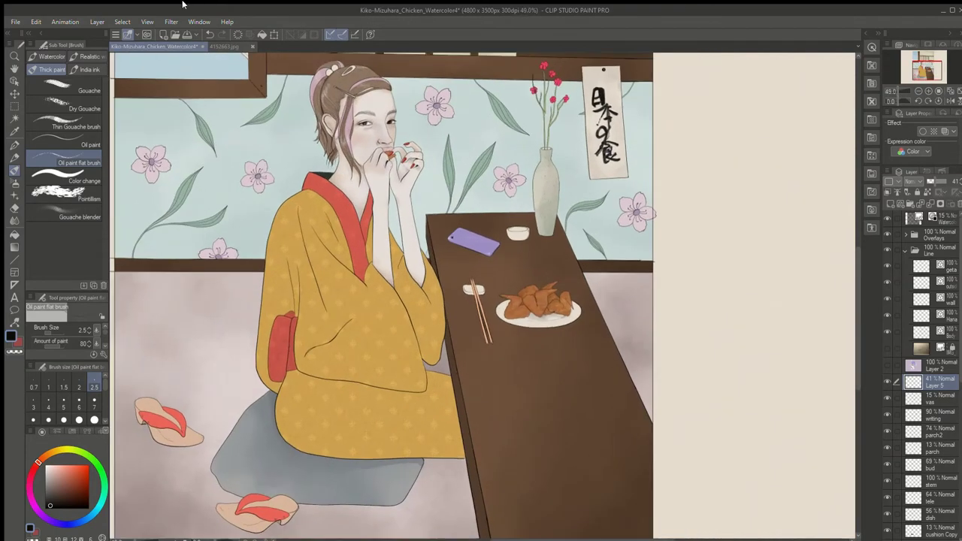
key("ctrl+s")
Set the bud layer's opacity to 64% and check the flowers in the vase
left_click_drag(857, 299, 857, 268)
left_click(936, 465)
left_click_drag(940, 181, 939, 181)
left_click_drag(857, 338, 867, 311)
key("ctrl+plus")
key("ctrl+plus")
key("ctrl+plus")
key("ctrl+minus")
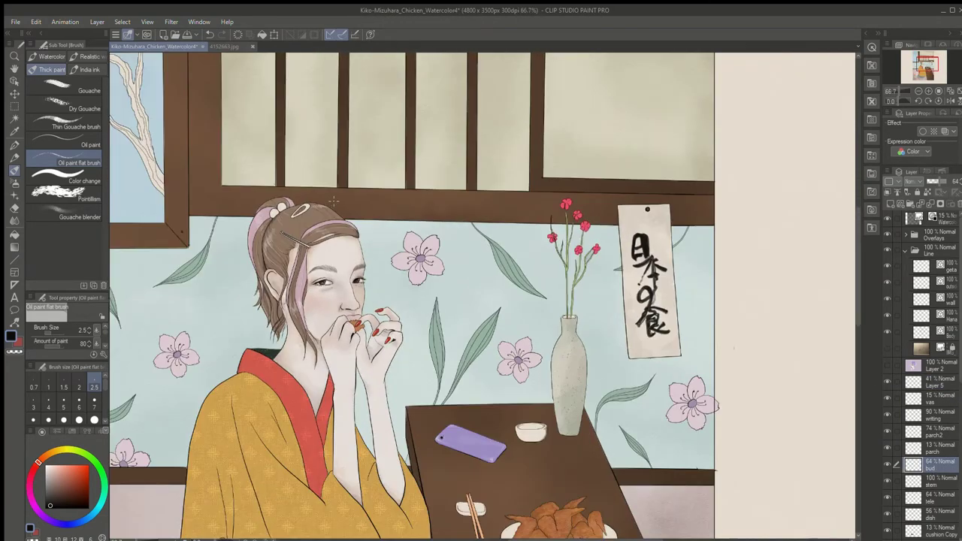
Rename Layer 5 as vas2, add a layer named acc, and fill the woman's hairpin with yellow sampled from the yukata
left_click(923, 382)
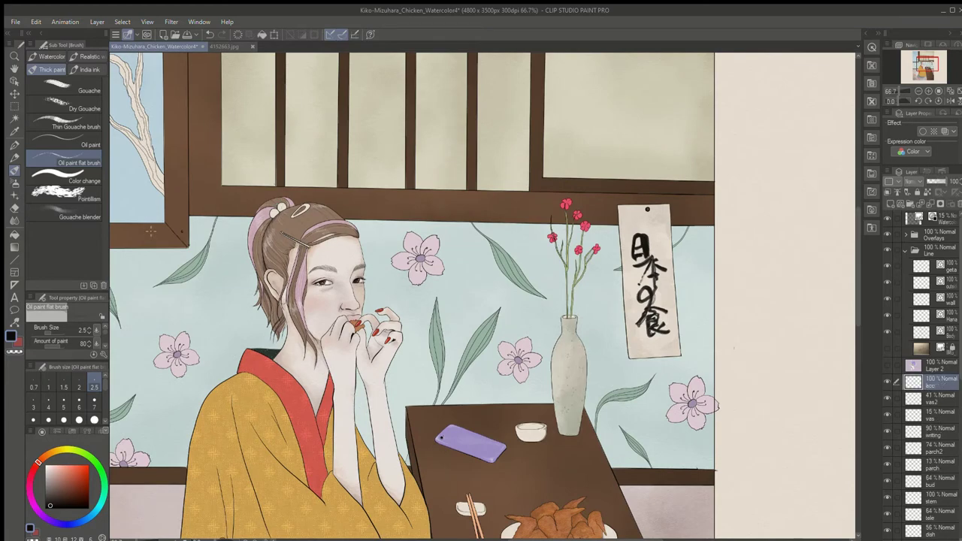
scroll(150, 231, "up", 4)
left_click(14, 131)
left_click_drag(857, 240, 859, 254)
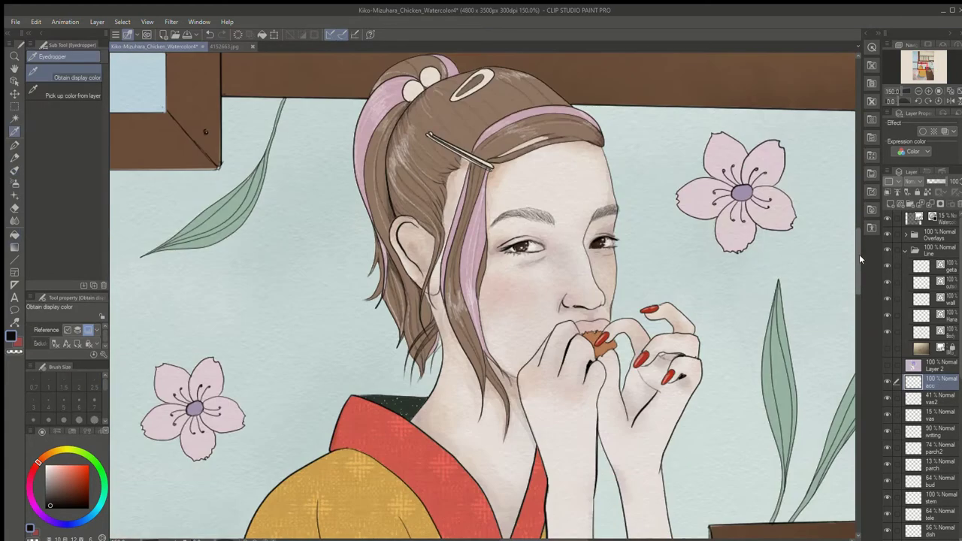
scroll(642, 265, "down", 4)
left_click(578, 342)
key("g")
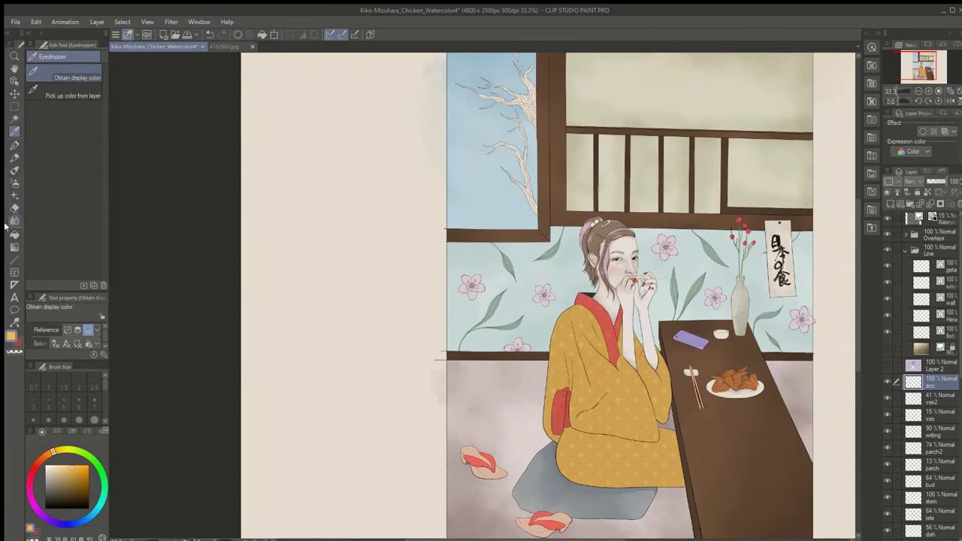
scroll(661, 212, "up", 3)
scroll(503, 289, "up", 6)
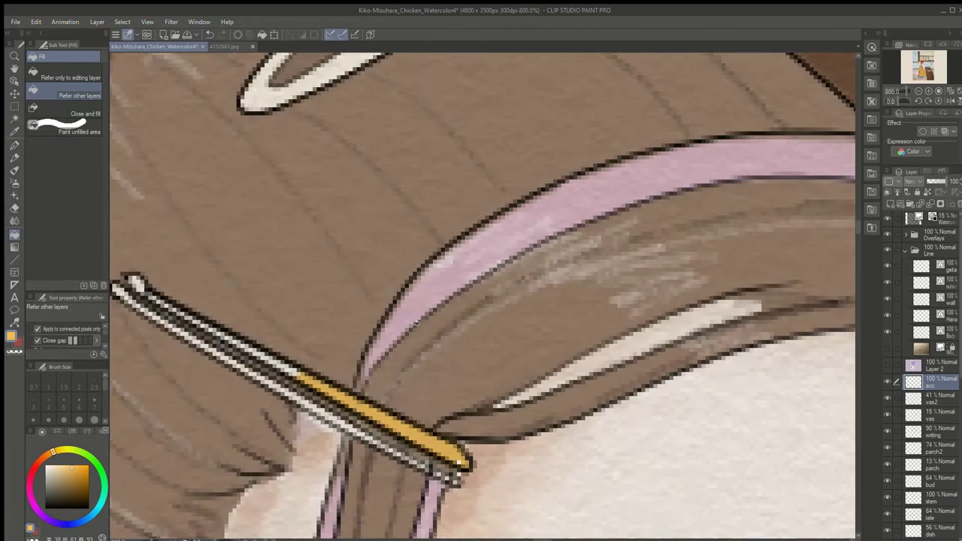
mouse_move(223, 338)
left_mouse_down()
mouse_move(136, 285)
mouse_move(119, 290)
mouse_move(193, 338)
mouse_move(296, 373)
mouse_move(249, 372)
mouse_move(280, 329)
mouse_move(269, 385)
mouse_move(413, 461)
mouse_move(444, 464)
mouse_move(422, 443)
left_mouse_up()
key("e")
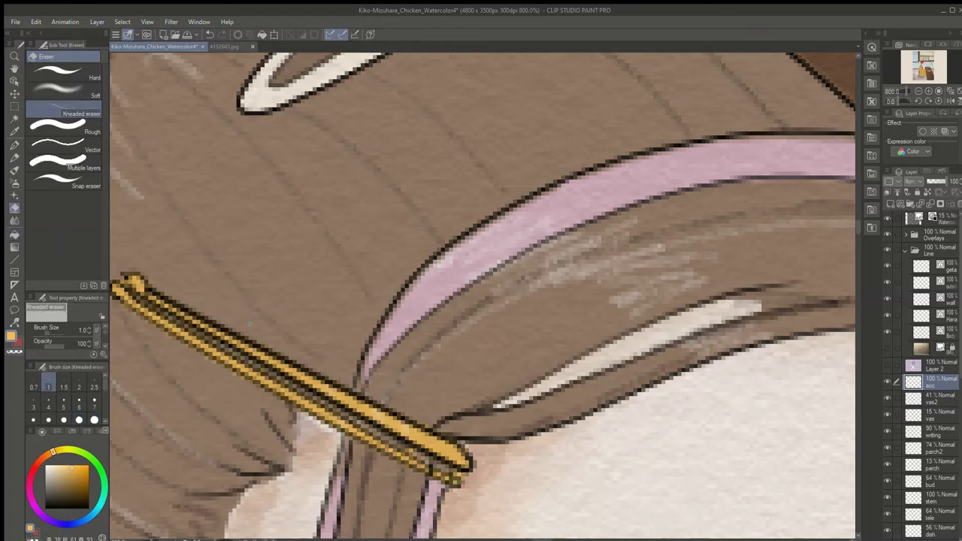
Examine the coloured hairpin close up and against the whole picture
scroll(448, 467, "down", 7)
left_click_drag(442, 197, 423, 150)
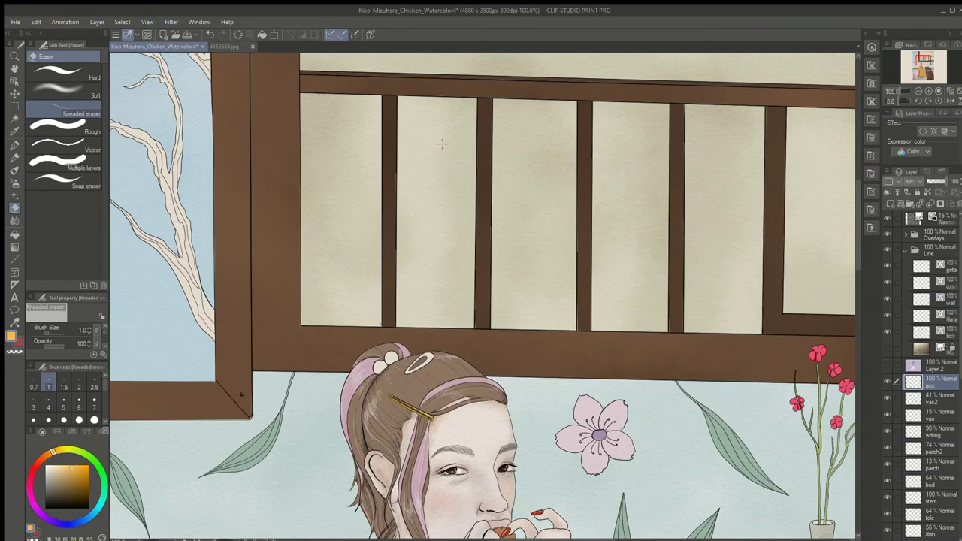
scroll(600, 344, "down", 2)
scroll(600, 344, "up", 2)
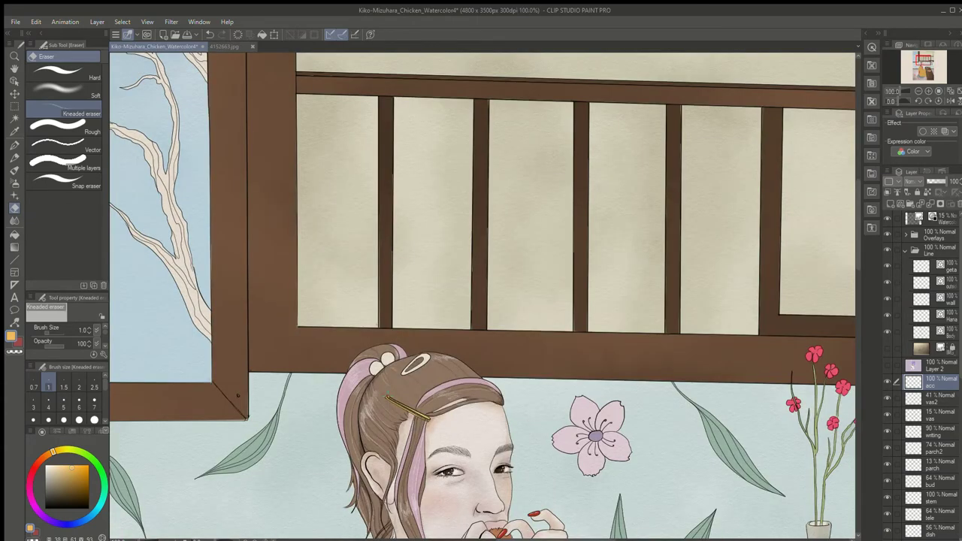
scroll(370, 330, "down", 4)
scroll(371, 330, "up", 4)
scroll(370, 330, "down", 4)
scroll(370, 330, "up", 2)
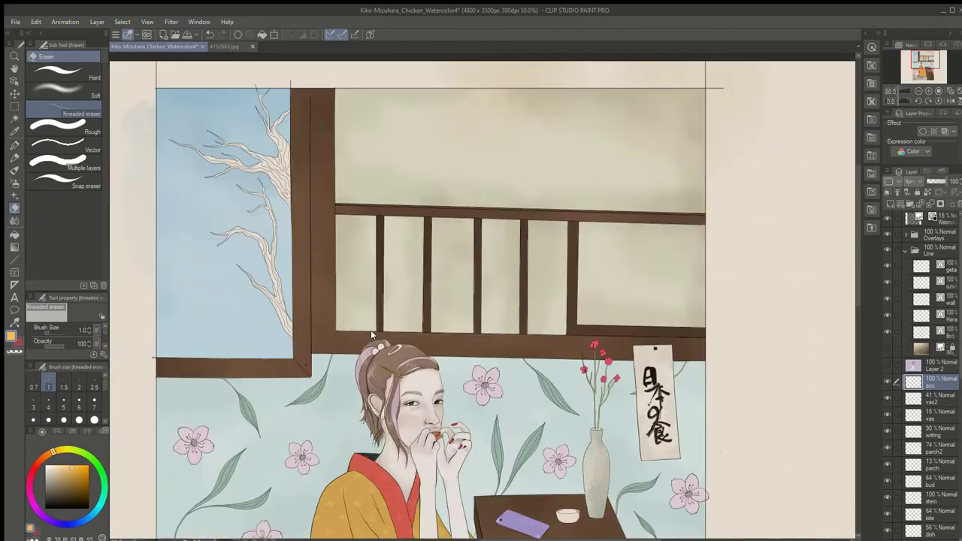
Sample the phone's purple and fill the beads and the oval clip in the woman's hair with it
left_click(14, 131)
left_click(518, 520)
left_click(14, 246)
left_click(14, 235)
left_click(375, 350)
left_click(381, 347)
left_click(395, 349)
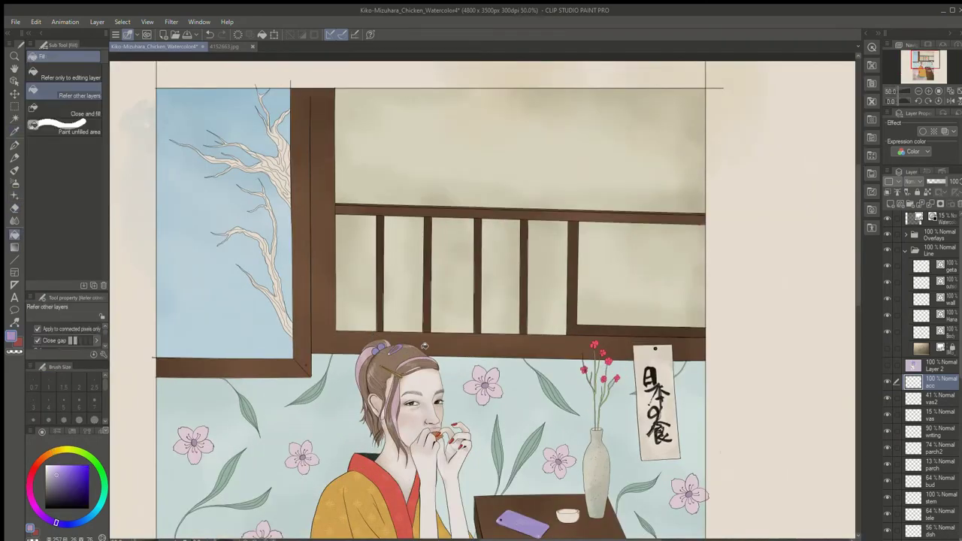
Sample the red of the yukata's collar and fill the beads and oval clip in the woman's hair with it
scroll(424, 346, "down", 2)
left_click(14, 131)
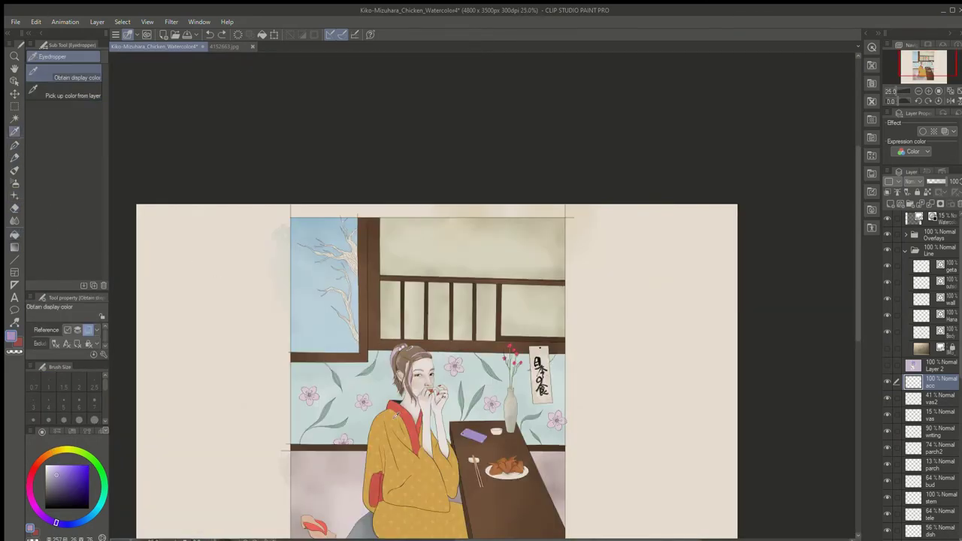
left_click(405, 411)
left_click(378, 478)
key("g")
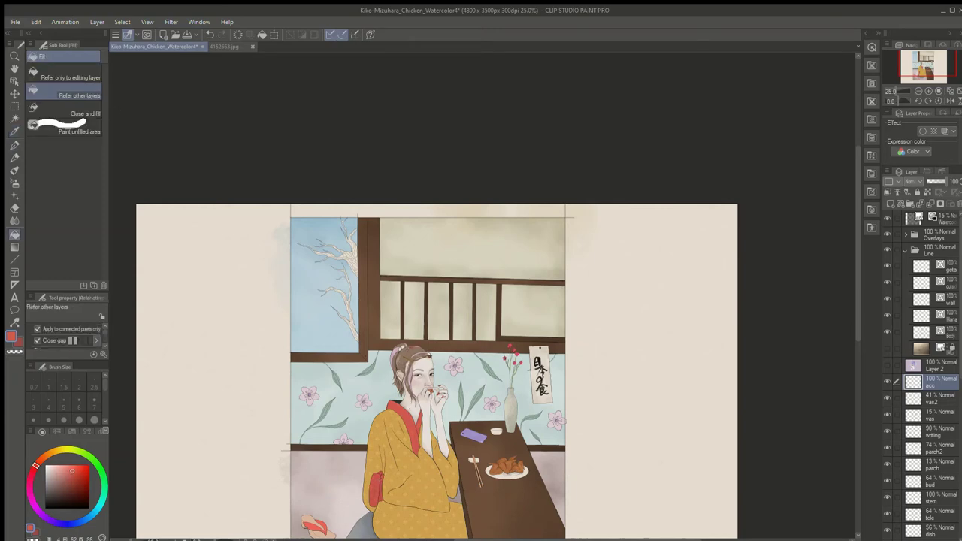
scroll(425, 353, "up", 6)
left_click(216, 296)
scroll(254, 272, "down", 5)
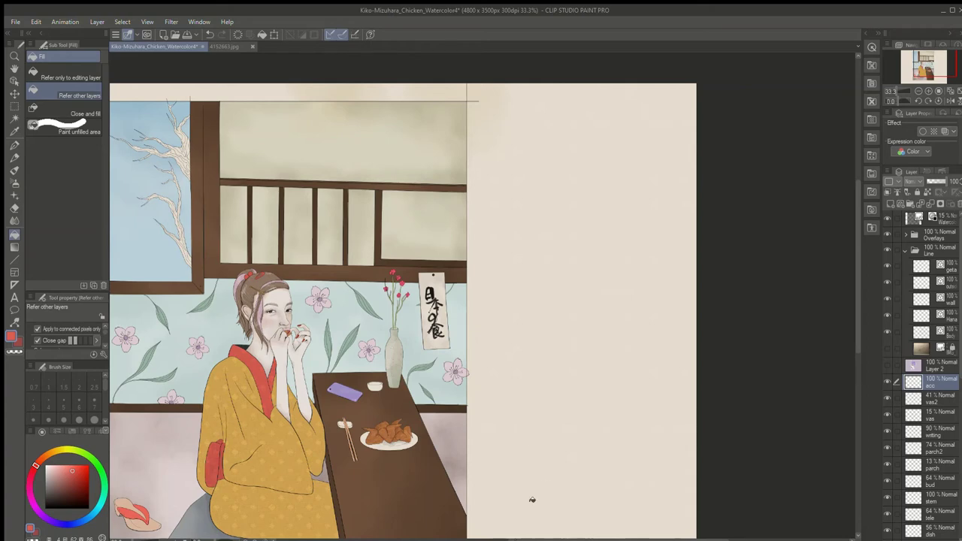
Try the red fill on the pale upper wall panels and undo the red fills, including those on the hair accessories
left_click_drag(530, 538, 481, 539)
left_click(342, 319)
key("ctrl+z")
left_click(417, 148)
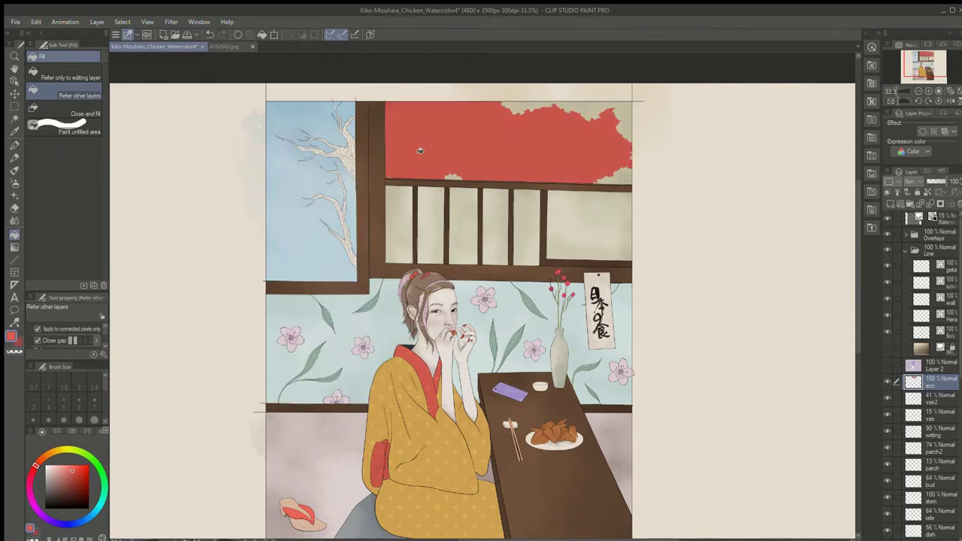
left_click(593, 223)
key("ctrl+z")
key("ctrl+z")
key("ctrl+z")
key("ctrl+z")
Try yellow-green and light blue fills on the hair accessories and undo them
left_click(65, 450)
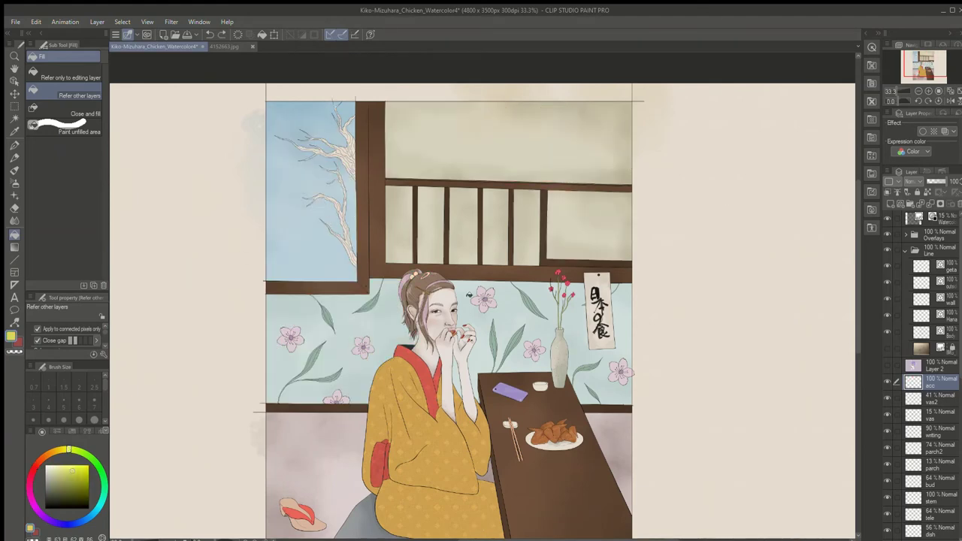
left_click(415, 282)
left_click(96, 510)
left_click(411, 275)
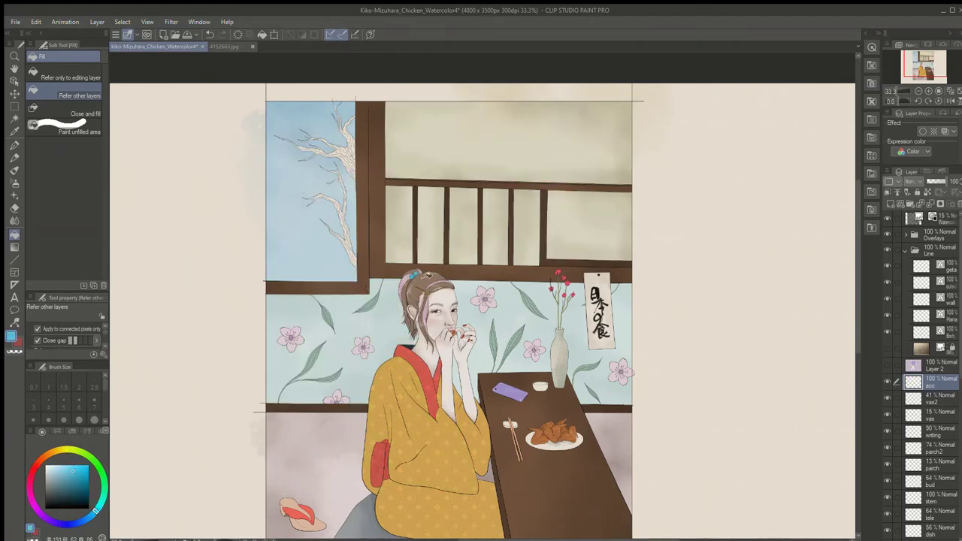
key("ctrl+z")
key("ctrl+z")
key("ctrl+z")
Try paler tints of blue, yellow and pink on the beads and oval hair clip
left_click(64, 464)
left_click(414, 275)
scroll(442, 277, "up", 3)
key("ctrl+z")
left_click(66, 449)
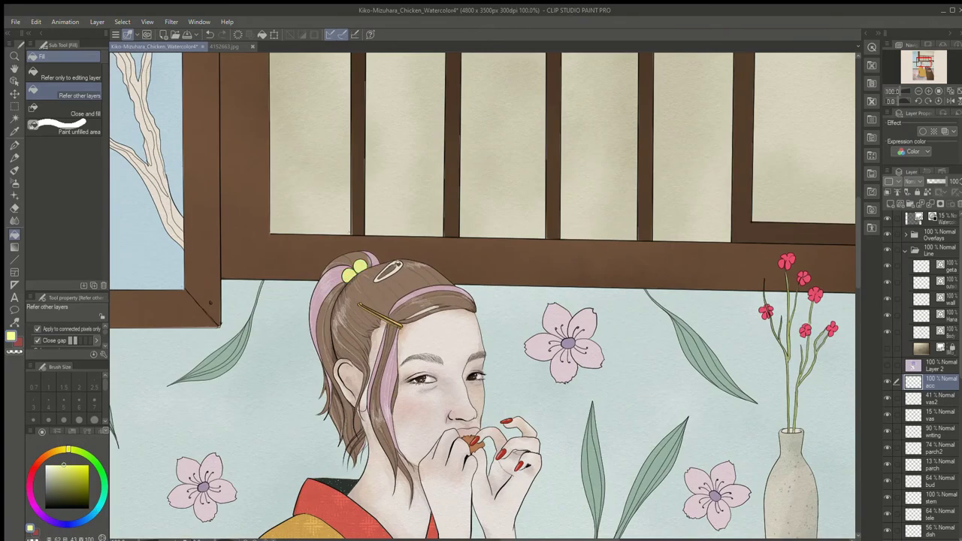
key("ctrl+0")
left_click(36, 505)
left_click(415, 271)
left_click(430, 274)
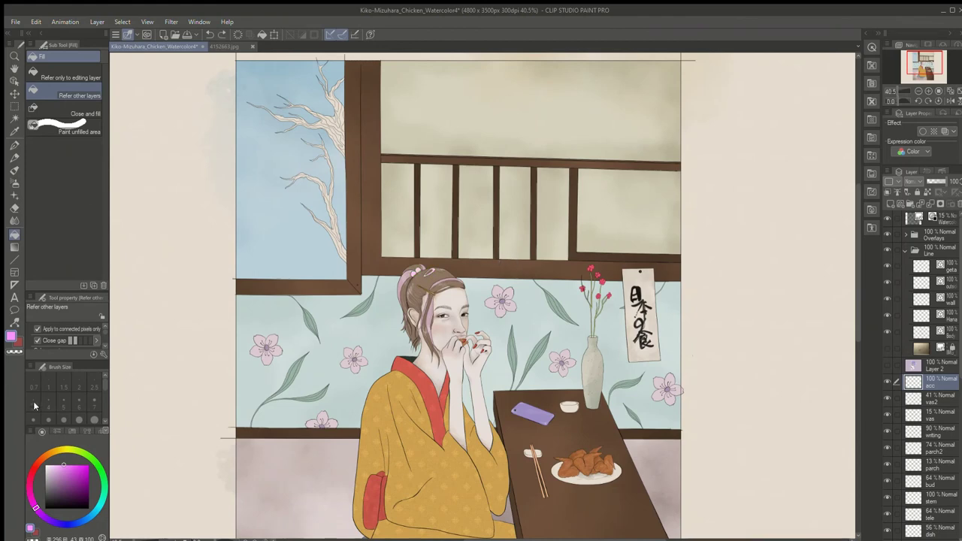
Sample the crimson of the vase flowers, fill the hair accessories, collar, obi and sandal straps with it, and review the colouring
left_click(14, 132)
left_click(591, 269)
left_click(14, 235)
left_click(415, 272)
left_click(430, 272)
left_click(439, 407)
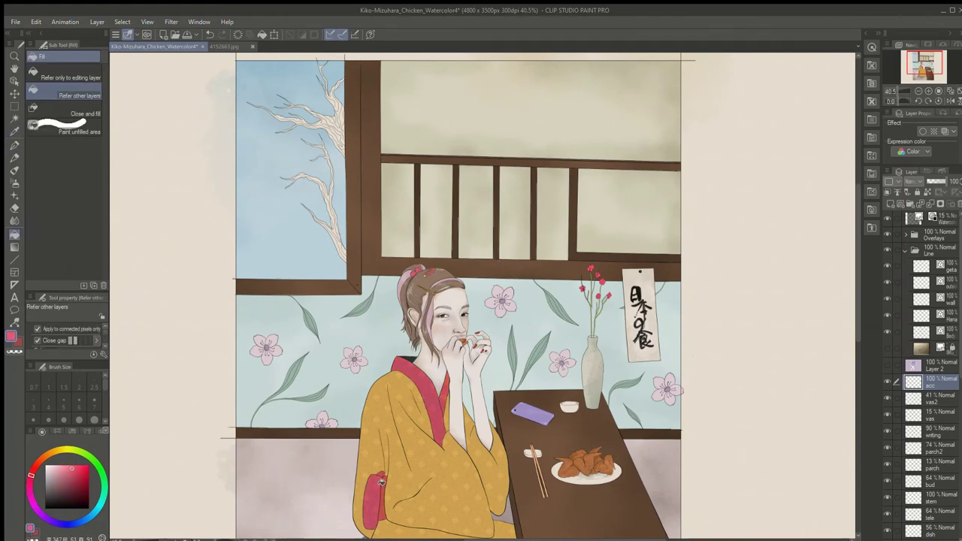
key("ctrl+minus")
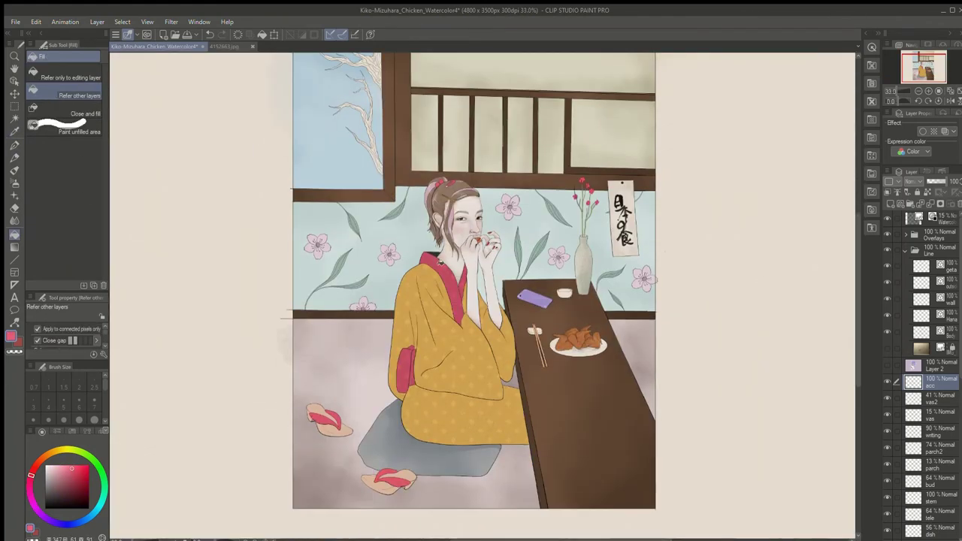
scroll(384, 205, "up", 5)
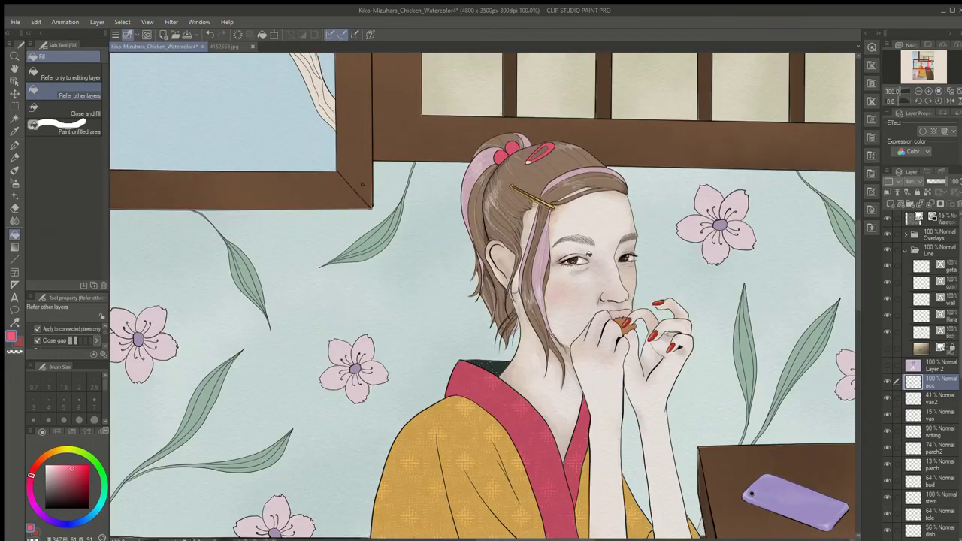
scroll(510, 153, "down", 5)
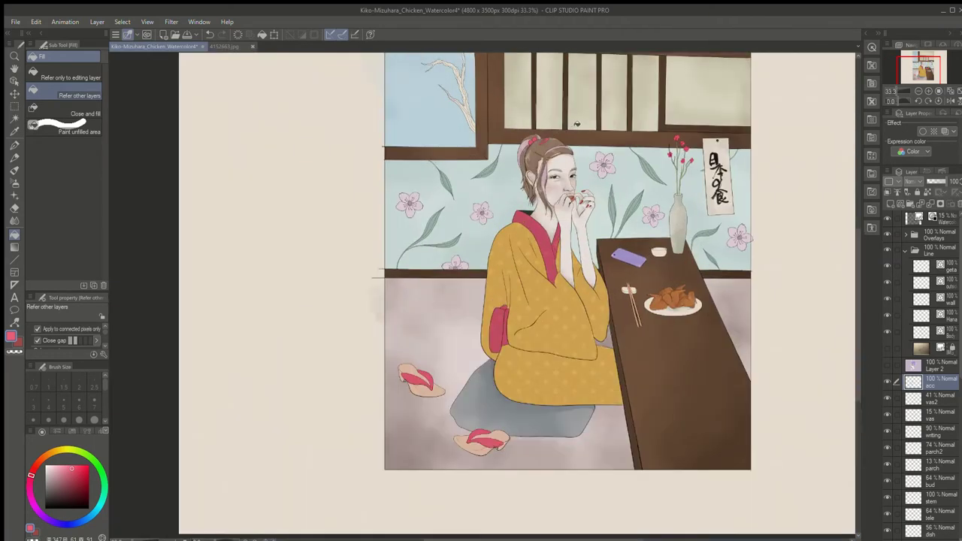
Undo the crimson fills on the hair accessories, collar, obi and sandal straps
scroll(576, 124, "down", 1)
key("ctrl+z")
key("ctrl+z")
key("ctrl+z")
key("ctrl+z")
key("ctrl+z")
key("ctrl+z")
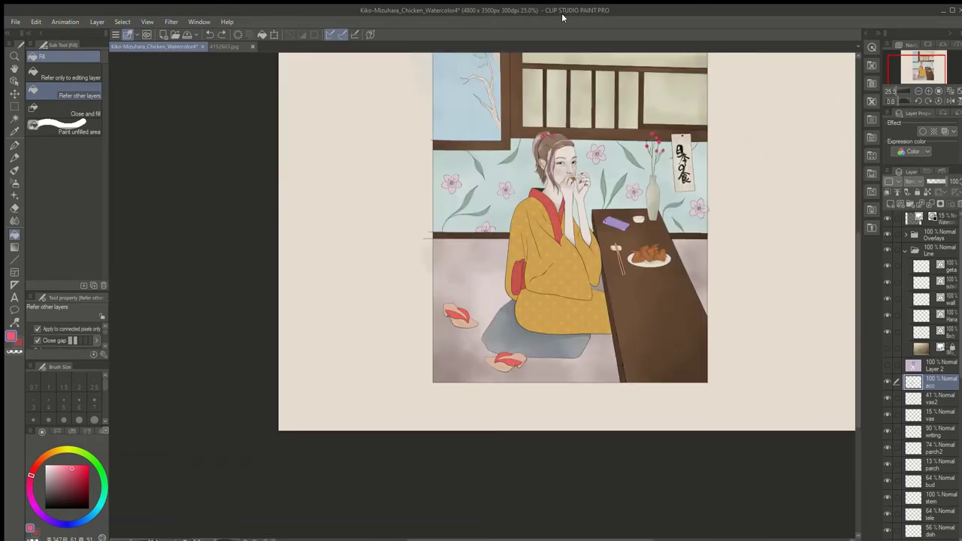
Sample the crimson of the flowers in the vase again for filling
key("ctrl+plus")
scroll(482, 297, "up", 2)
key("i")
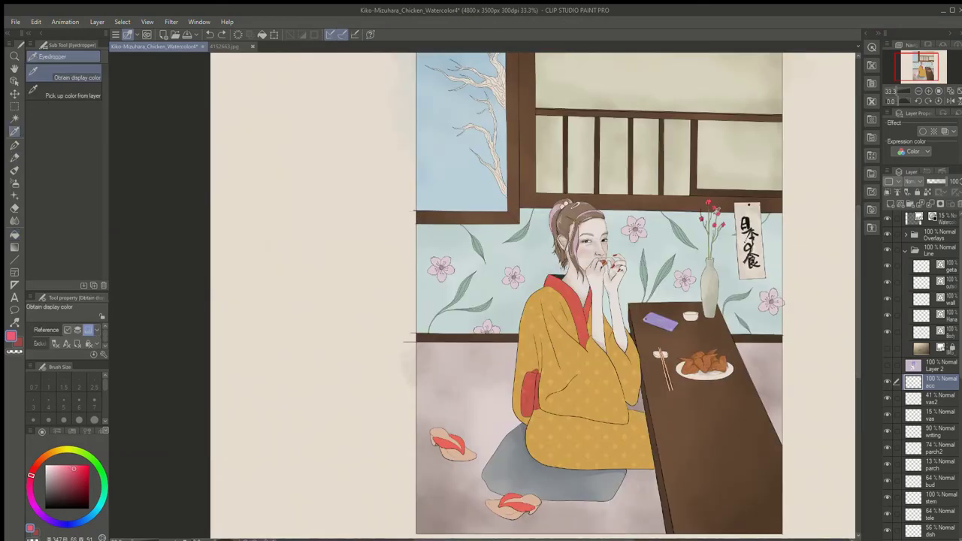
left_click(716, 208)
left_click(15, 235)
Try filling the body and sleeves of the yukata with the crimson and undo it
left_click(582, 443)
left_click(575, 383)
left_click(623, 351)
scroll(657, 374, "up", 2)
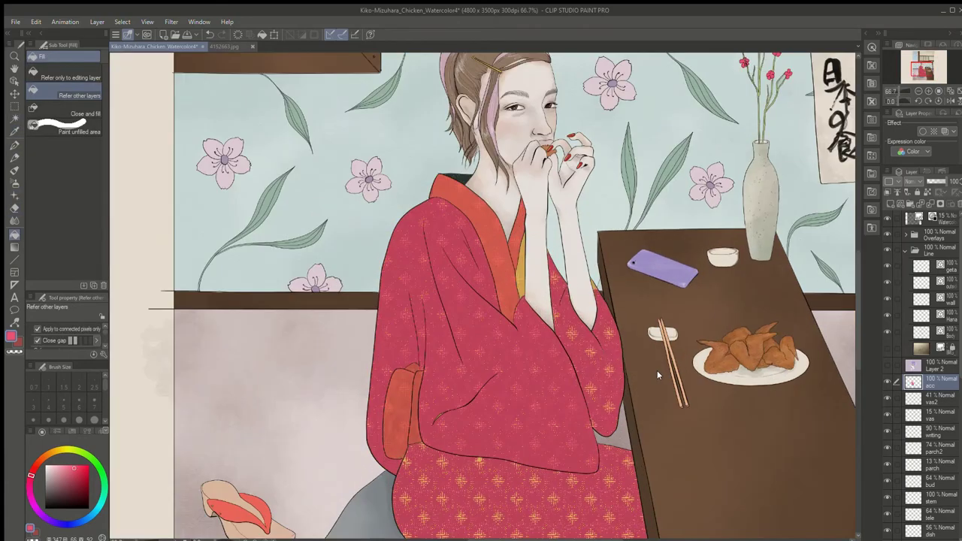
key("ctrl+z")
key("ctrl+z")
key("ctrl+z")
Fill the yukata's collar, the obi and the straps of both sandals with the sampled crimson
left_click(497, 254)
left_click(516, 237)
left_click(398, 413)
left_click(259, 514)
left_click_drag(858, 263, 858, 230)
left_click(371, 496)
left_click(767, 335)
key("ctrl+z")
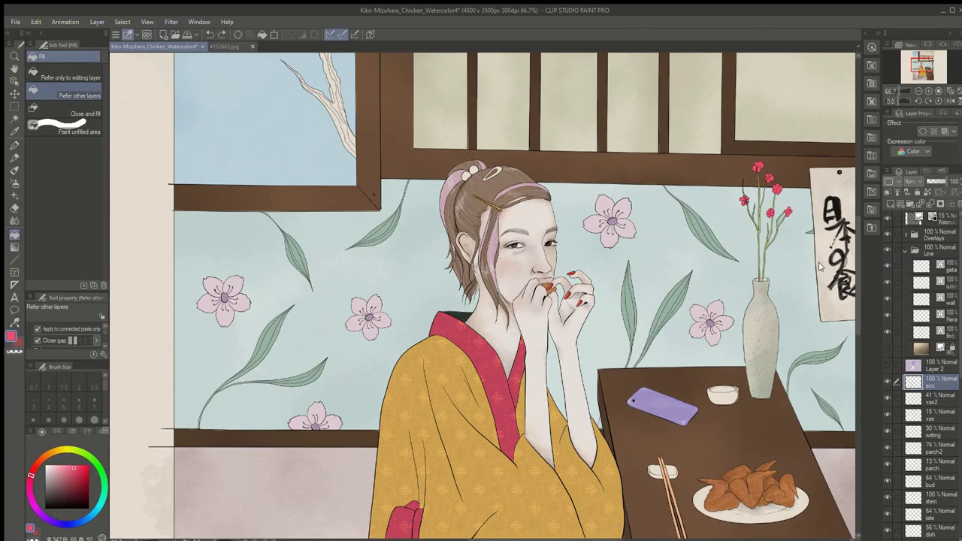
Fill the hair beads and oval clip with the crimson and draw pale highlights on them with the Colored pencil at size 1.5
left_click(497, 170)
scroll(504, 149, "up", 3)
scroll(449, 186, "down", 5)
scroll(446, 183, "up", 5)
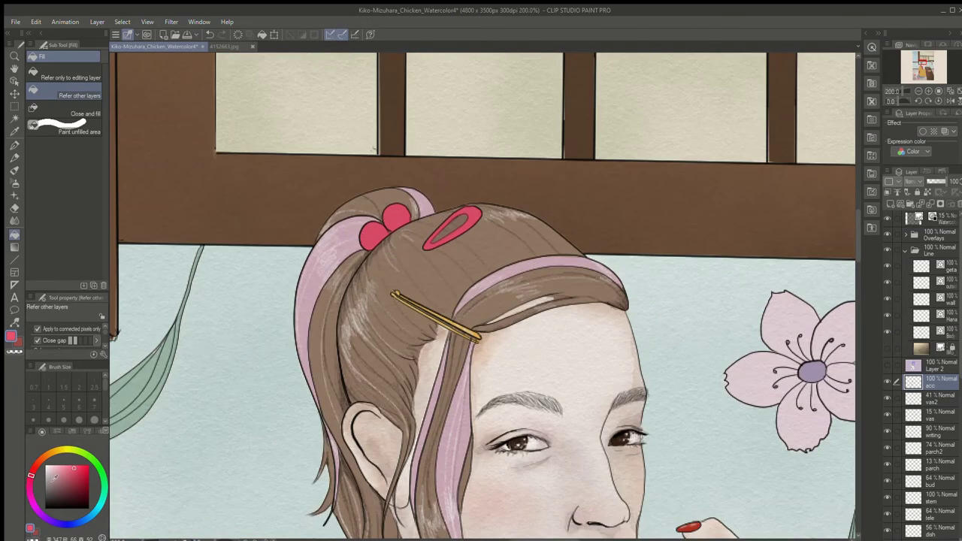
left_click(53, 475)
left_click(14, 158)
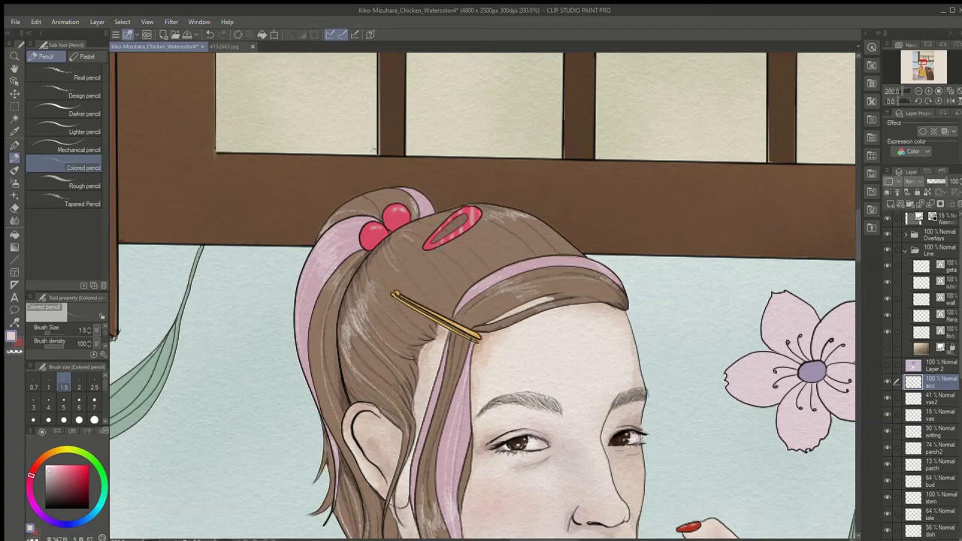
Set the acc layer's opacity to 90% and check the whole picture
scroll(511, 197, "down", 4)
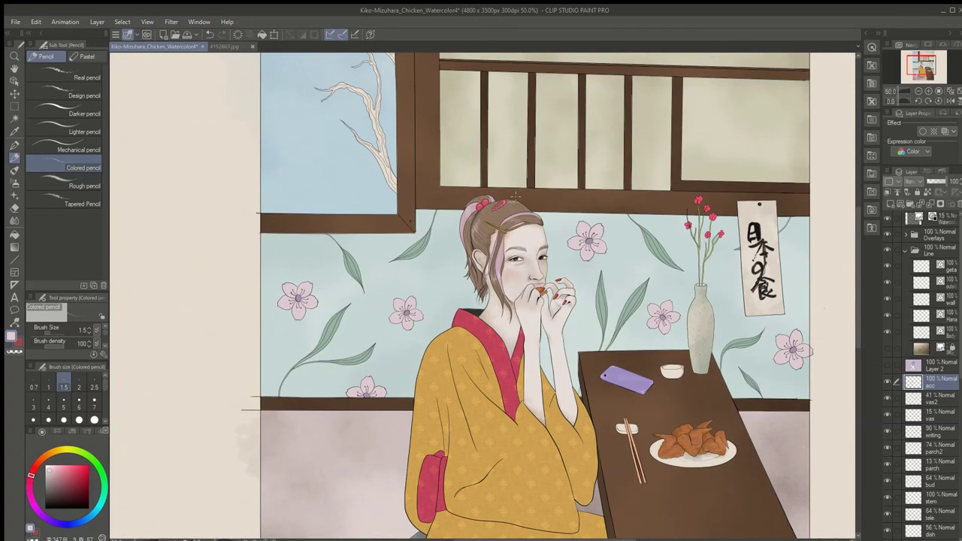
scroll(513, 197, "down", 1)
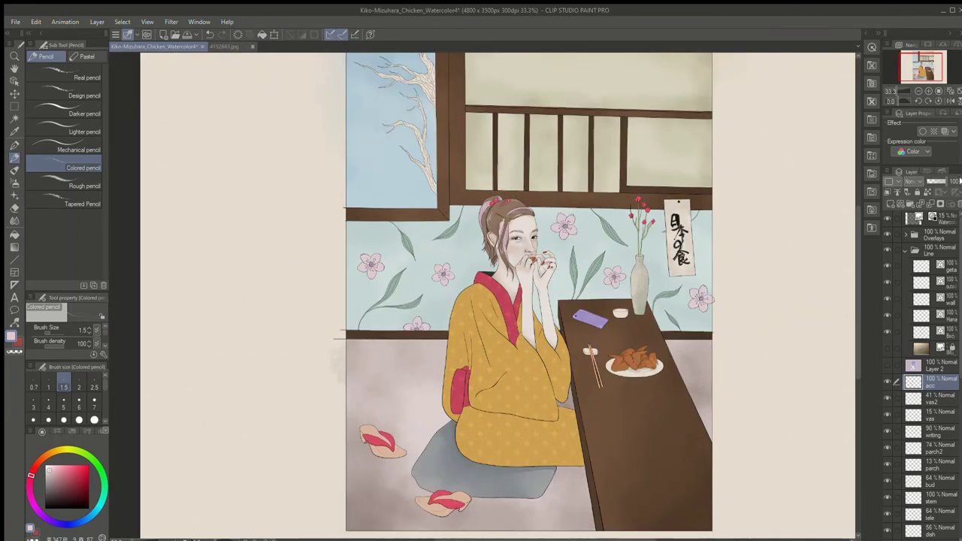
left_click_drag(944, 181, 939, 182)
left_click(14, 106)
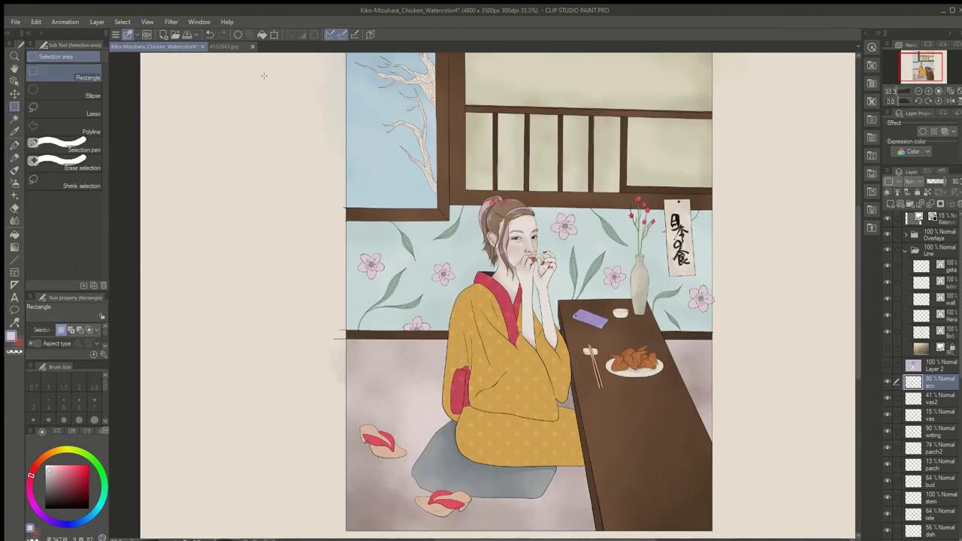
scroll(263, 75, "up", 2)
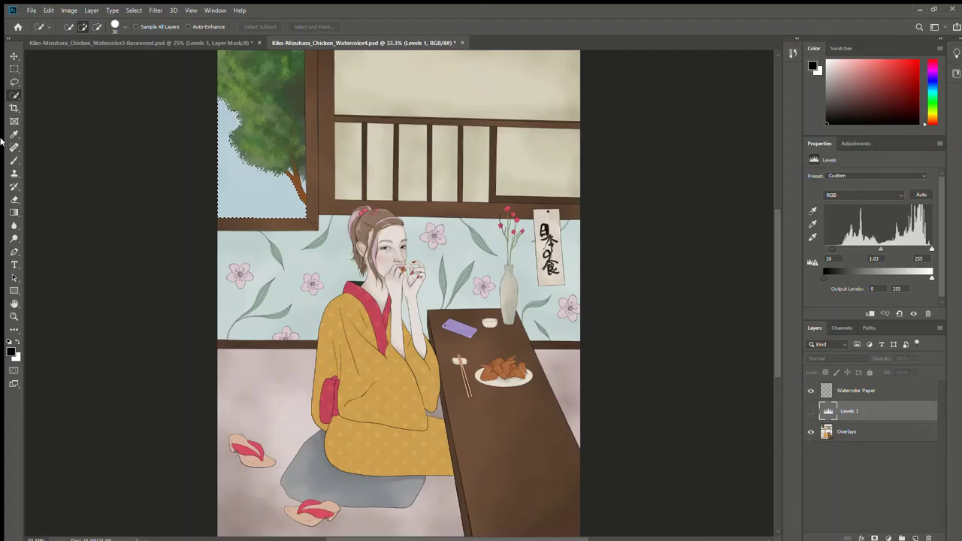
Switch to Photoshop, duplicate the Overlays layer, and shade the selected yukata with the Burn tool at 29% exposure on Midtones
key("alt+bracketleft")
key("ctrl+j")
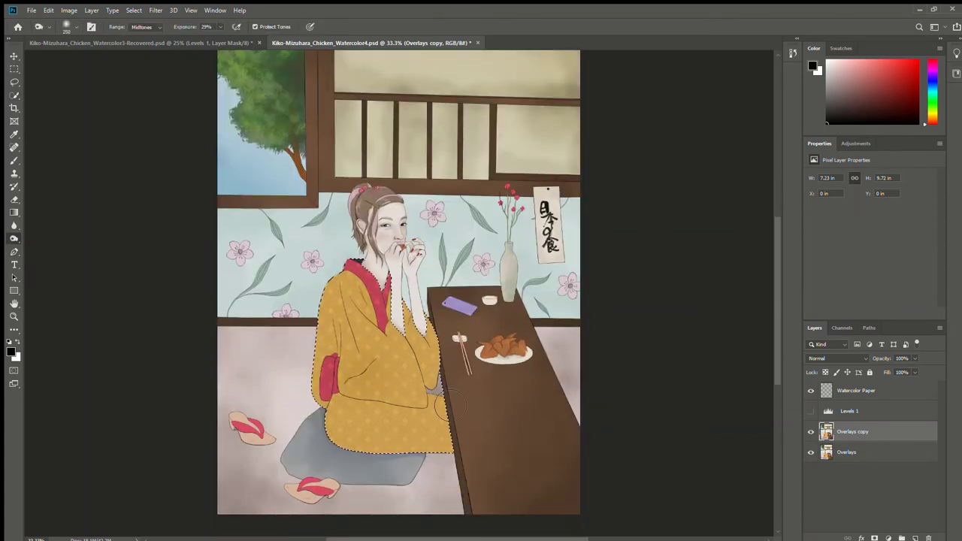
left_click_drag(335, 435, 416, 462)
mouse_move(326, 406)
left_mouse_down()
mouse_move(326, 376)
mouse_move(364, 380)
left_mouse_up()
key("bracketleft")
key("bracketleft")
key("m")
key("ctrl+plus")
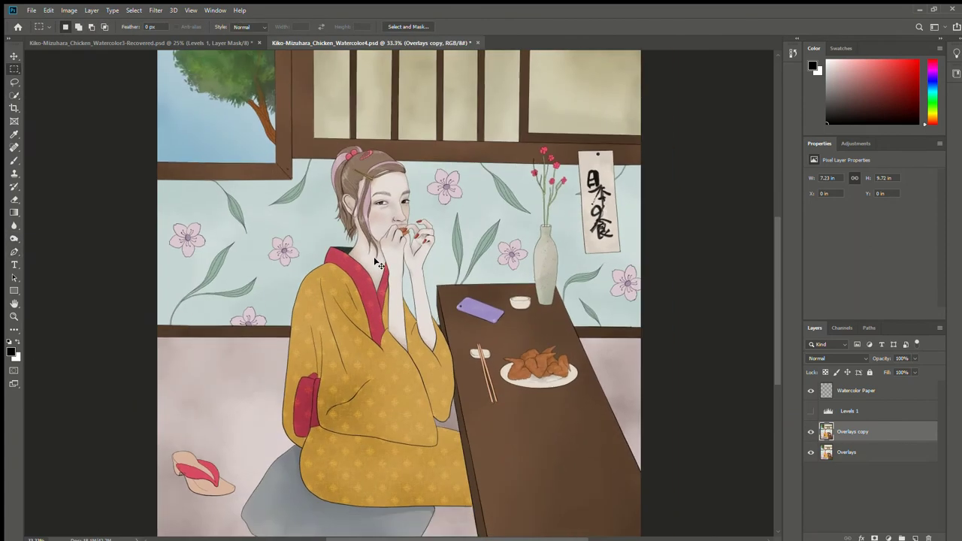
Deepen the shading with a larger Burn brush and make a quick selection of the floral wallpaper beside the woman
key("o")
key("bracketright")
key("bracketright")
key("bracketright")
key("m")
key("ctrl+d")
key("w")
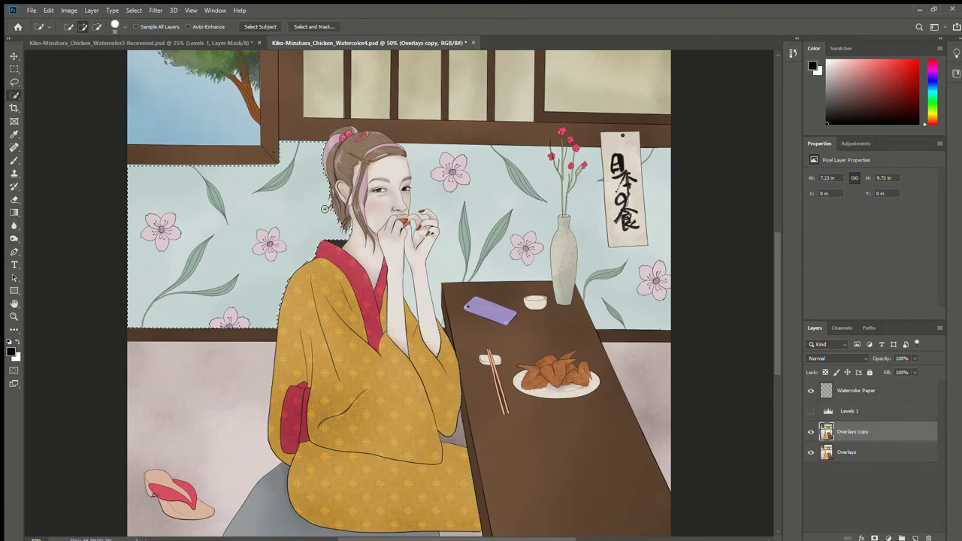
Shade the selected wallpaper with the Burn tool, clear that selection, and select the table for shading
key("o")
key("ctrl+minus")
key("ctrl+minus")
key("m")
key("ctrl+d")
key("o")
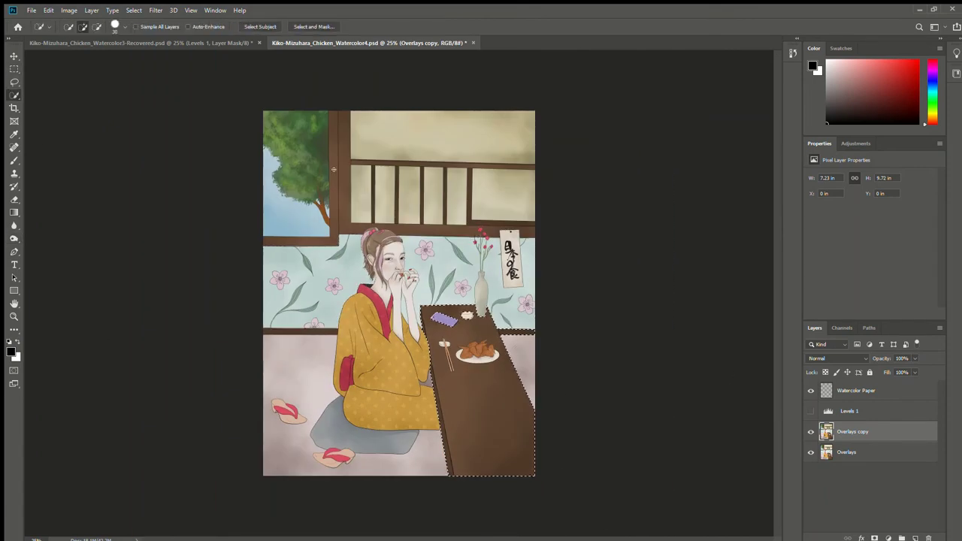
Brighten the vase with a larger Dodge brush at 28% exposure on Midtones
key("ctrl+plus")
key("ctrl+plus")
key("ctrl+plus")
left_click_drag(186, 27, 173, 28)
key("bracketright")
key("bracketright")
key("bracketright")
key("bracketright")
left_click_drag(695, 147, 706, 263)
key("ctrl+minus")
key("ctrl+minus")
key("ctrl+minus")
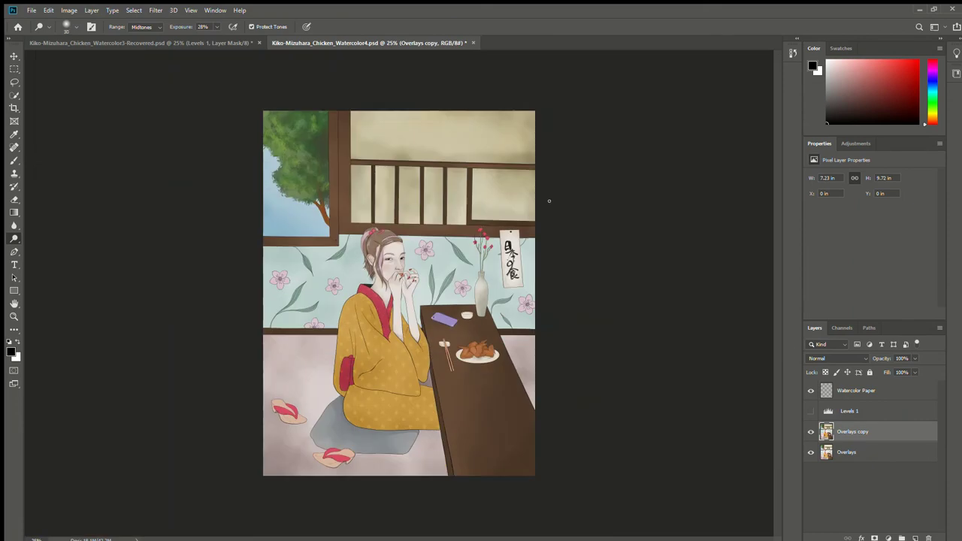
Select the woman's face, neck, arms and hands with Quick Selection, excluding the areas between and around her arms and fingers
key("ctrl+plus")
key("w")
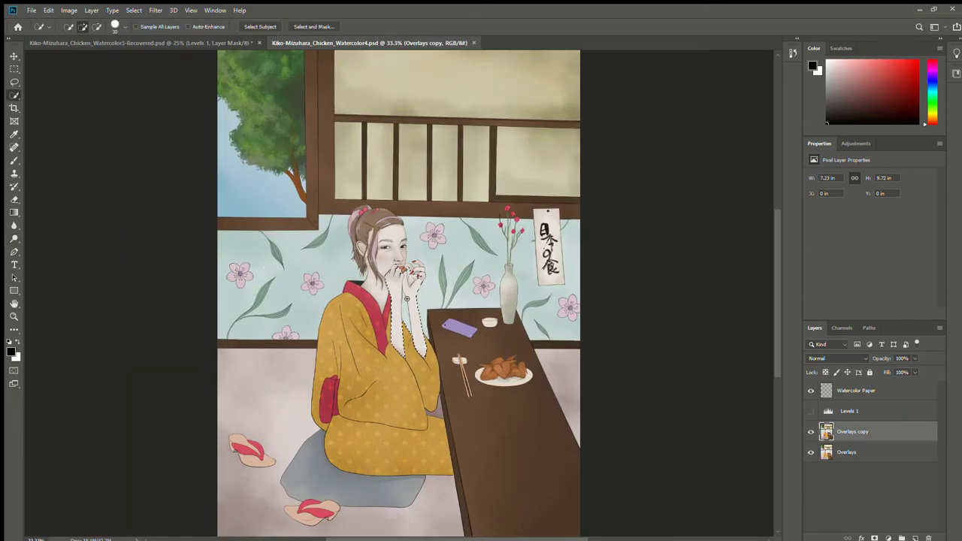
scroll(411, 298, "up", 3)
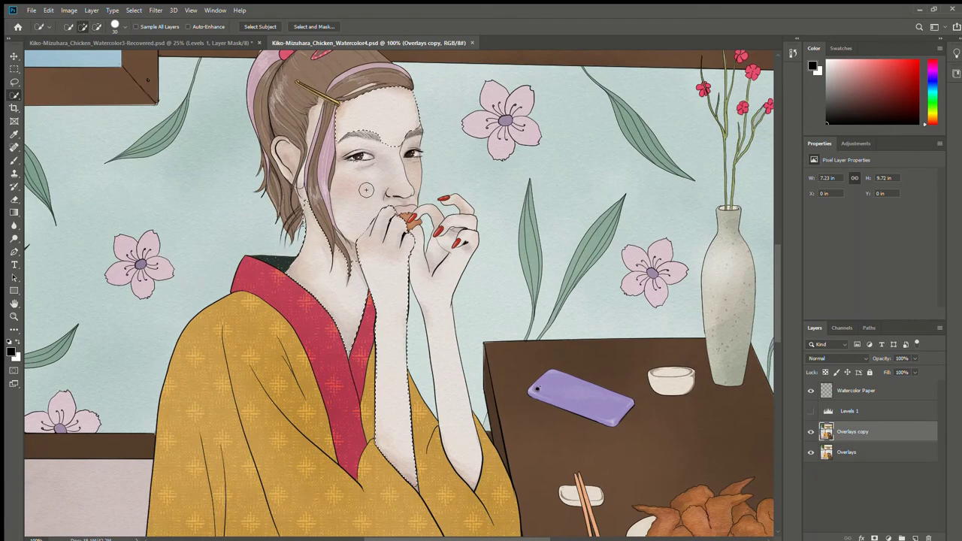
left_click(393, 182)
left_click(315, 136)
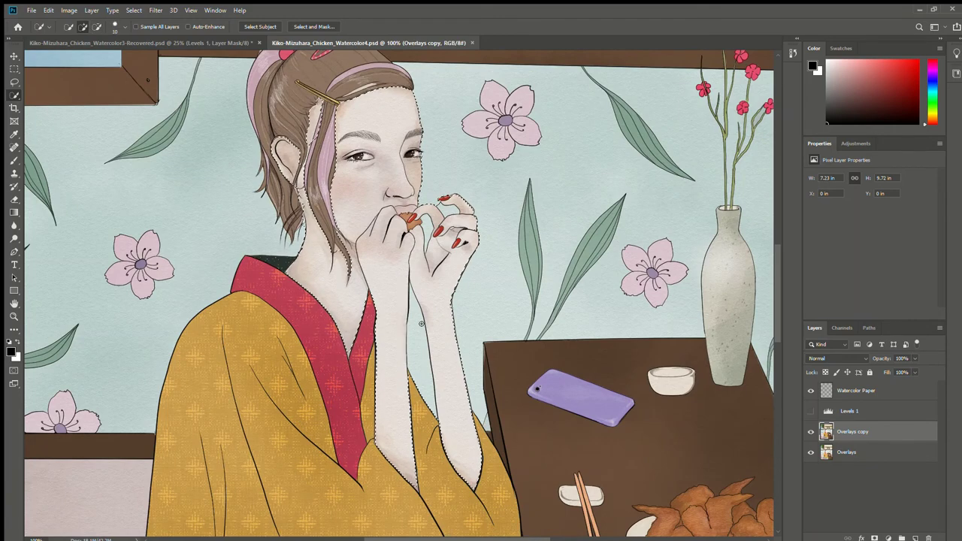
left_click(419, 306, "alt")
left_click(426, 222, "alt")
left_click(441, 204, "alt")
left_click(404, 327)
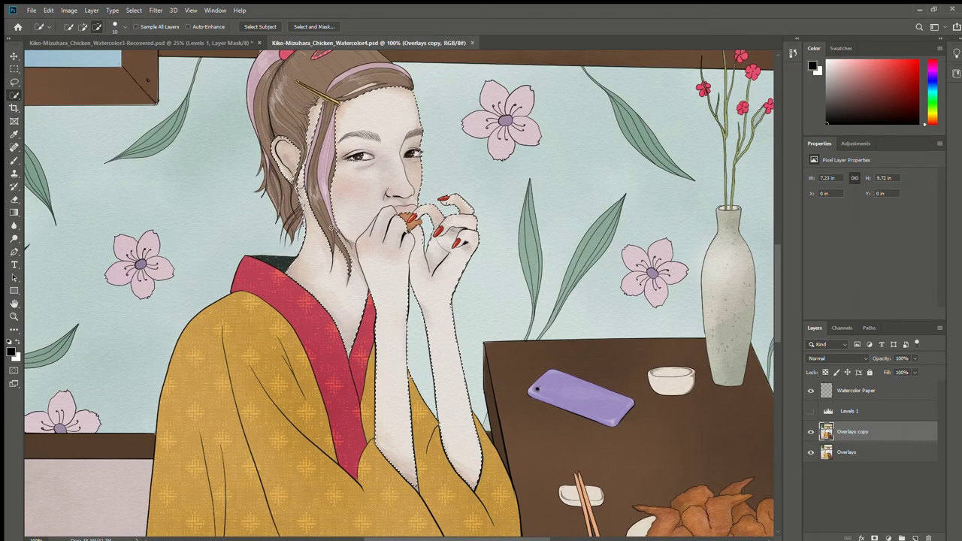
Add a Selective Color adjustment masked to the skin, with Yellow at +64% in the Reds and +83% in the Yellows
key("ctrl+j")
left_click_drag(905, 251, 918, 250)
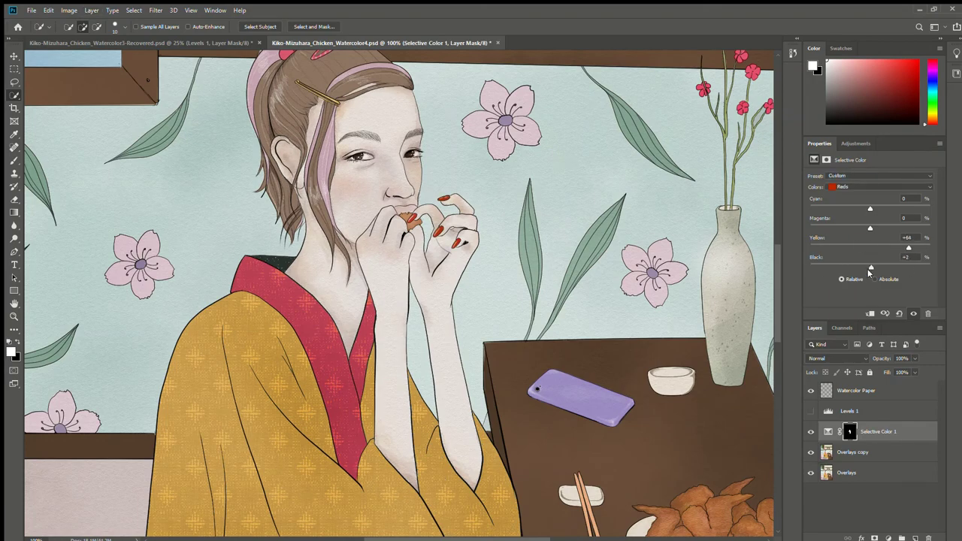
left_click(879, 187)
left_click(845, 196)
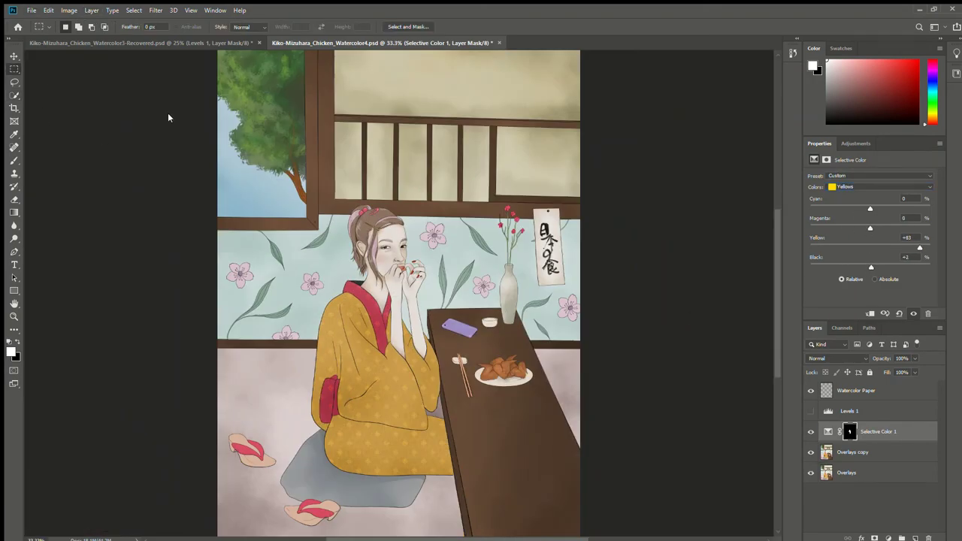
key("ctrl+minus")
Dodge highlights onto the items on the table in the Overlays copy layer and save the file as Kiko-Mizuhara_Chicken_Final.psd
left_click(854, 471)
key("ctrl+u")
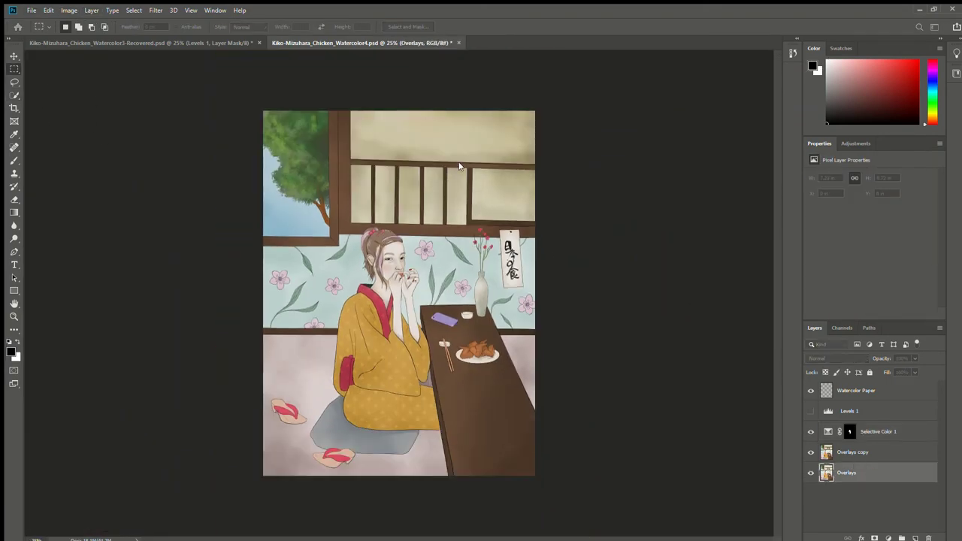
key("ctrl+plus")
key("ctrl+plus")
key("ctrl+plus")
key("ctrl+plus")
key("alt+bracketright")
key("o")
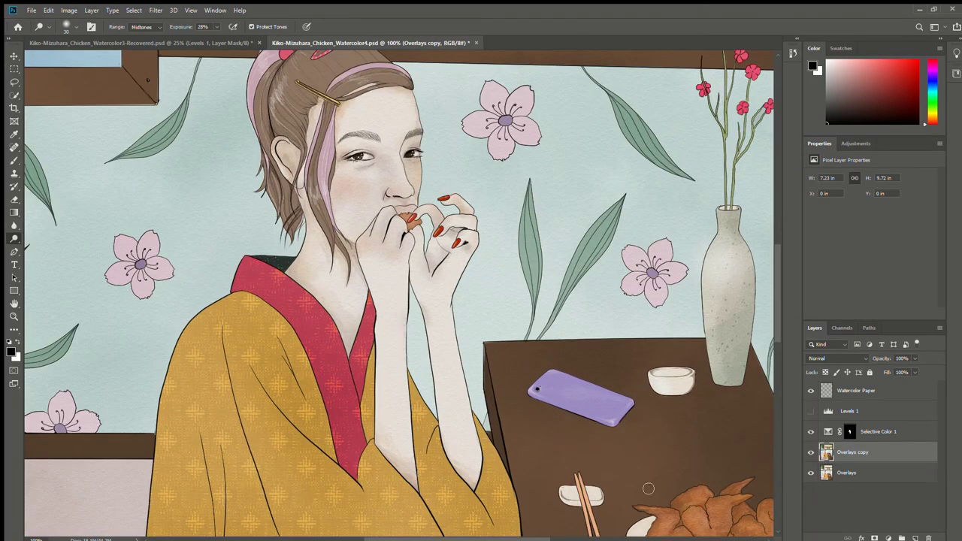
key("ctrl+minus")
key("ctrl+minus")
key("ctrl+minus")
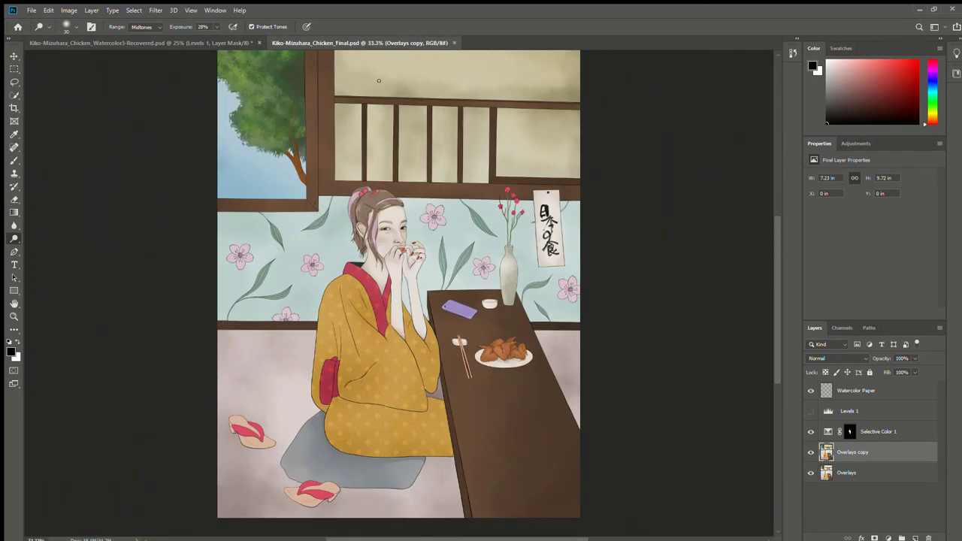
Extend the canvas on all sides with the Crop tool and put a white Color Fill layer beneath the artwork as a border
left_click(15, 108)
left_click_drag(217, 274, 211, 274)
key("Escape")
left_click_drag(398, 518, 398, 526)
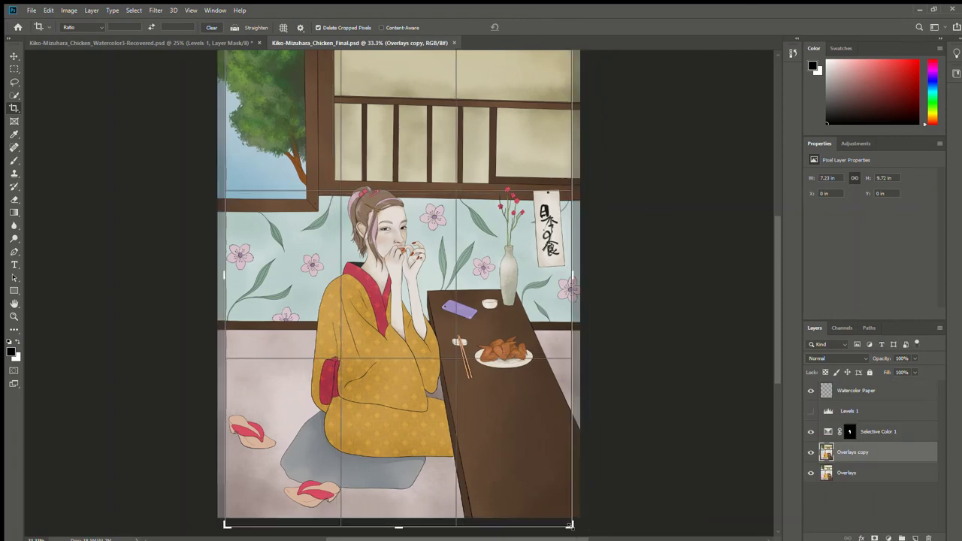
left_click_drag(580, 274, 587, 274)
key("Return")
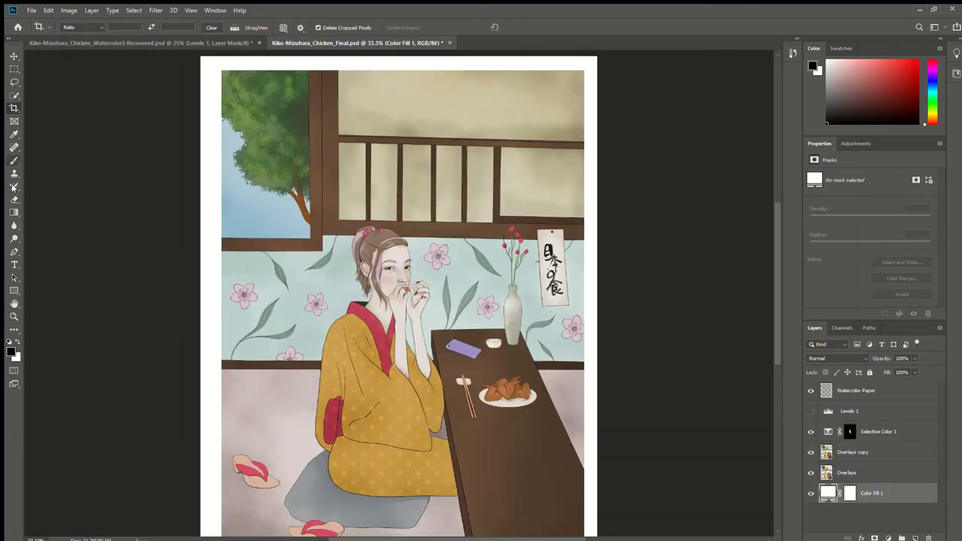
Trim the white border slightly at the sides and top with the Crop tool and apply the crop
left_click(846, 472)
left_click_drag(201, 323, 204, 323)
left_click_drag(399, 57, 399, 60)
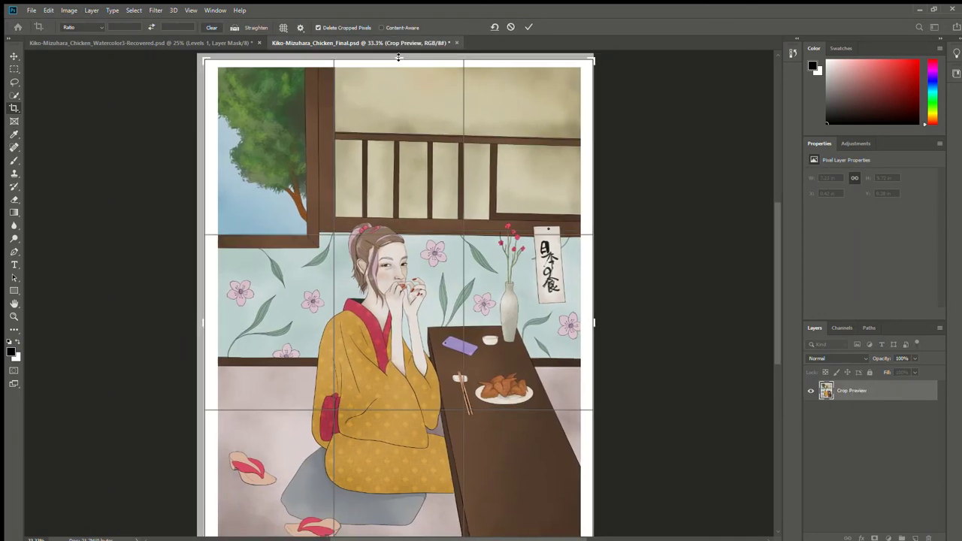
left_click_drag(777, 326, 777, 341)
key("Return")
key("b")
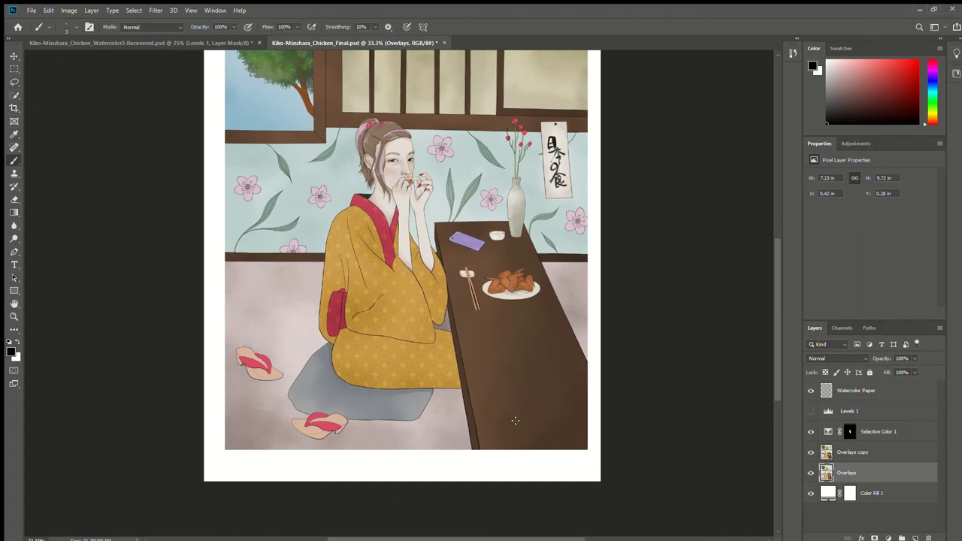